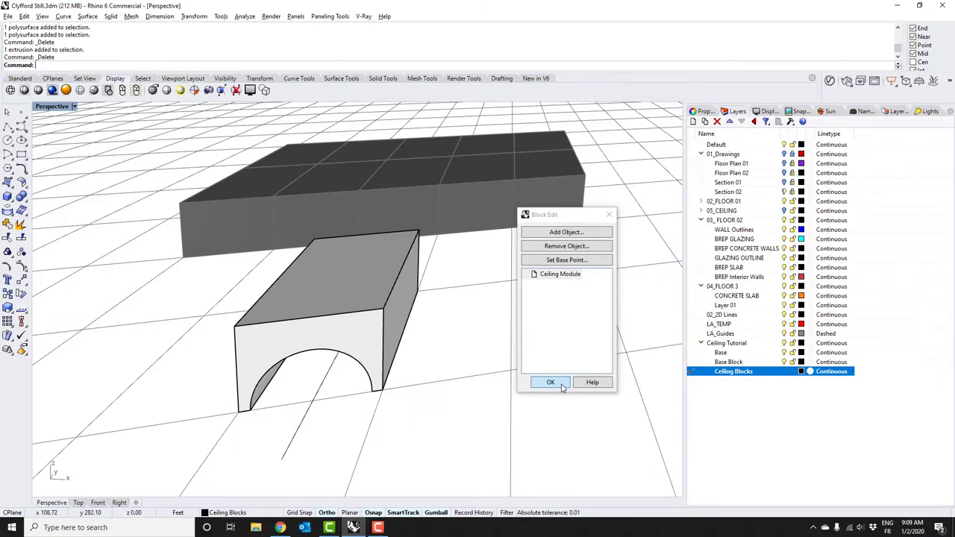
# Commit the Ceiling Module block edits and inspect the perforated ceiling from below, full-screen
pyautogui.click(550, 382)
pyautogui.moveTo(265, 217); pyautogui.dragTo(347, 208, button='right')
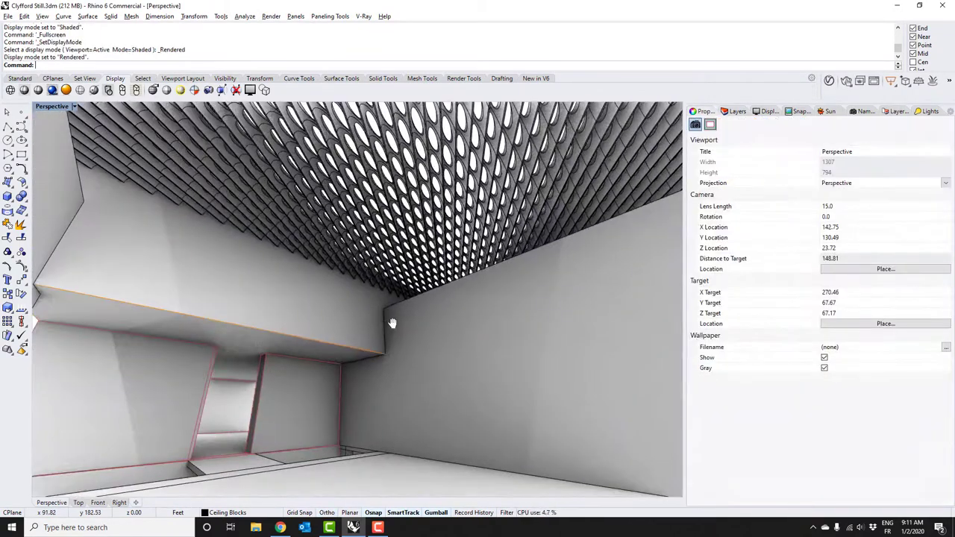
pyautogui.moveTo(395, 252); pyautogui.dragTo(378, 331, button='right')
pyautogui.press('F11')
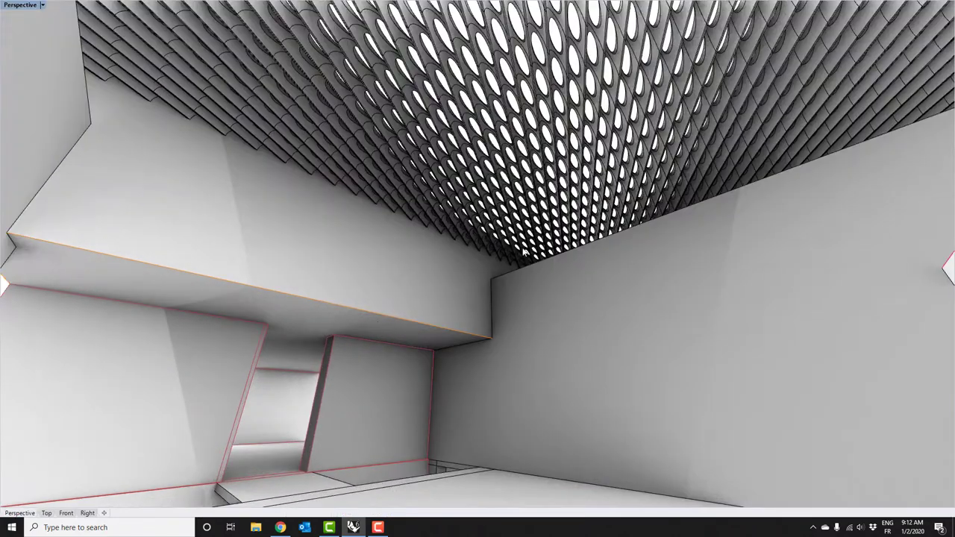
pyautogui.moveTo(566, 237); pyautogui.dragTo(366, 316, button='right')
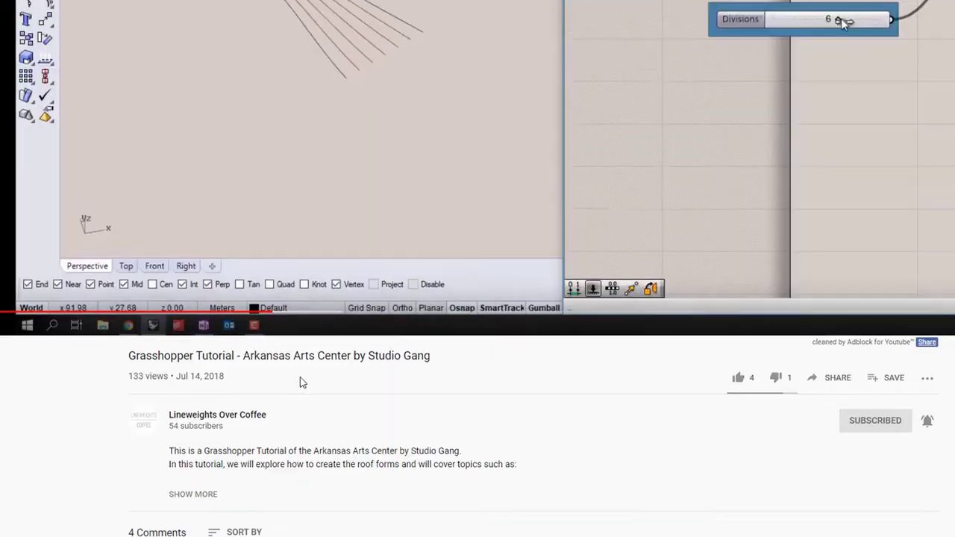
# Expand the video description and open the tutorial files download link
pyautogui.scroll(-1, 224, 447)
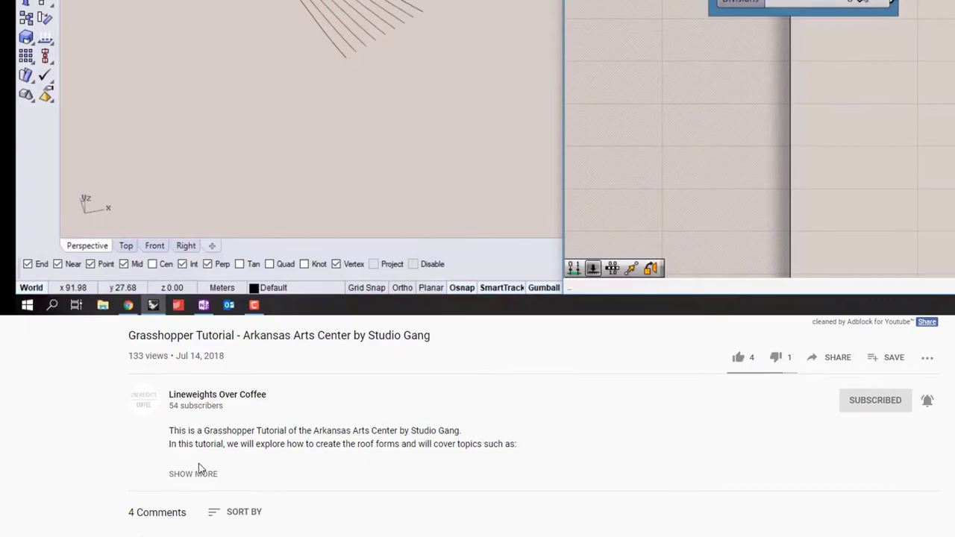
pyautogui.click(199, 473)
pyautogui.scroll(-8, 202, 468)
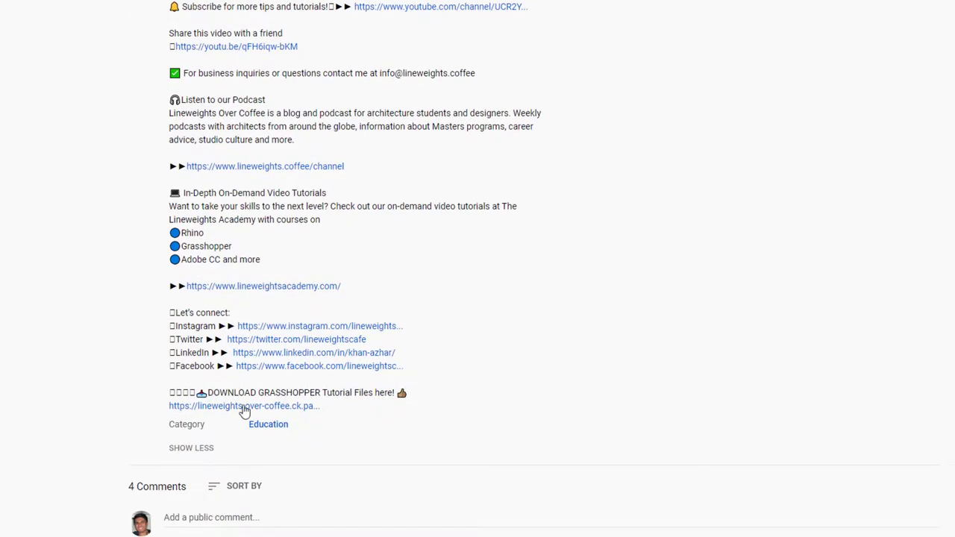
pyautogui.click(245, 406)
# Fill in your name and e-mail address in the download form
pyautogui.write('Azhar')
pyautogui.press('Tab')
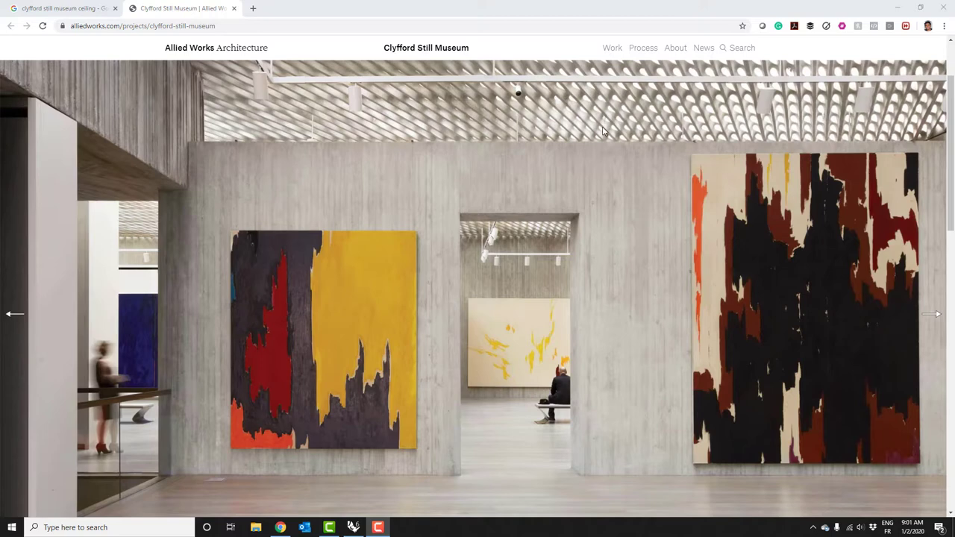
# Preview the perforated concrete ceiling photos in the Google Images results
pyautogui.click(95, 12)
pyautogui.scroll(3, 343, 209)
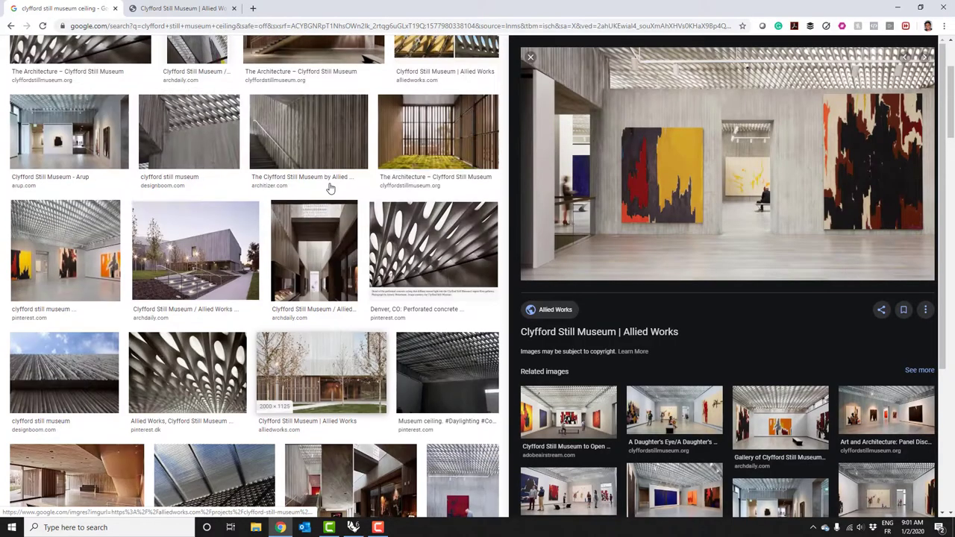
pyautogui.click(380, 291)
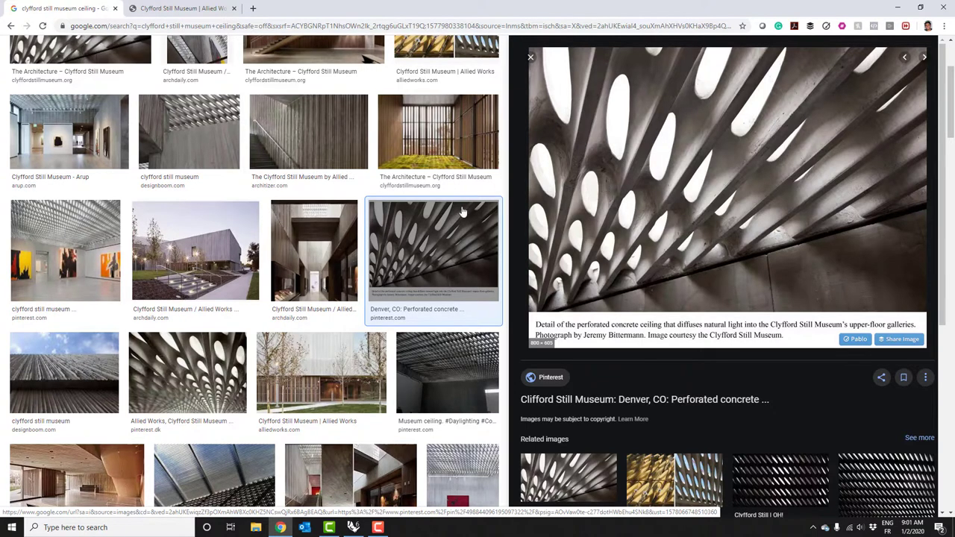
pyautogui.scroll(3, 455, 205)
pyautogui.click(427, 176)
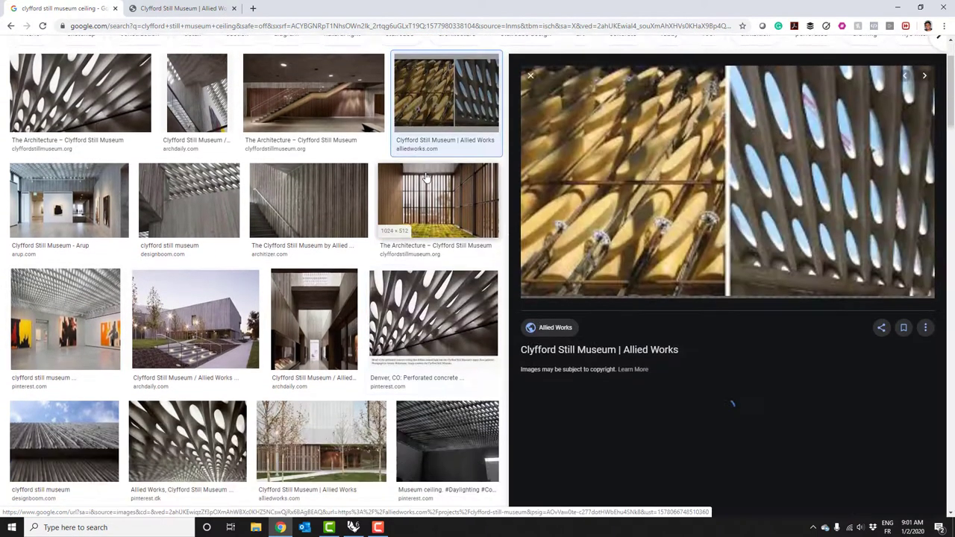
# Open the Allied Works project page and advance its gallery to the ceiling construction photos
pyautogui.click(657, 198)
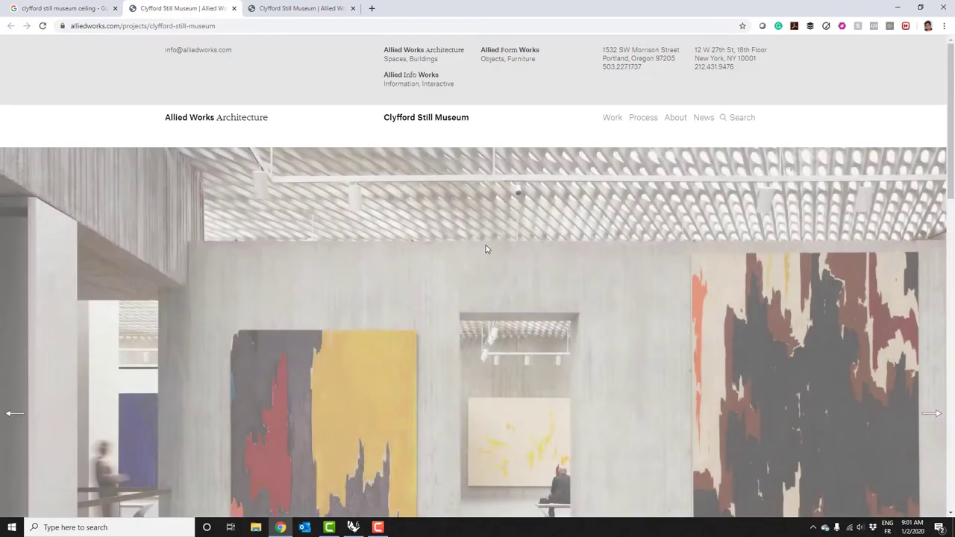
pyautogui.scroll(-15, 480, 246)
pyautogui.scroll(8, 481, 246)
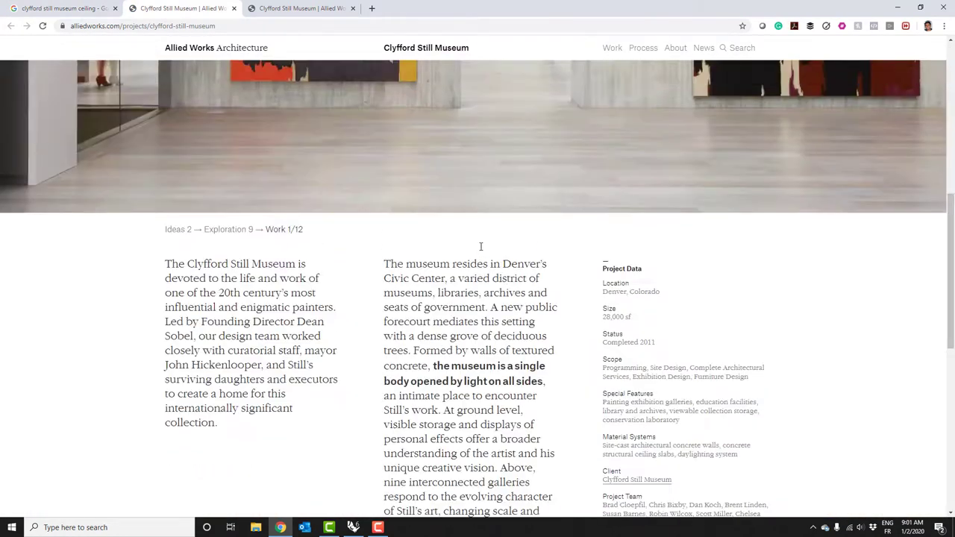
pyautogui.scroll(8, 481, 246)
pyautogui.scroll(-1, 613, 295)
pyautogui.click(938, 217)
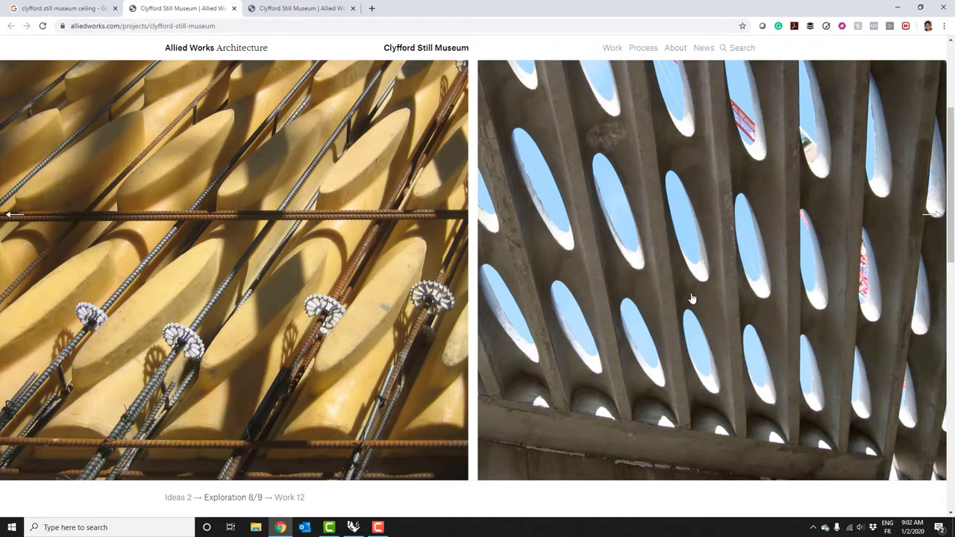
# Return to Rhino and orbit the building until the ceiling outline rectangle faces the camera
pyautogui.click(354, 527)
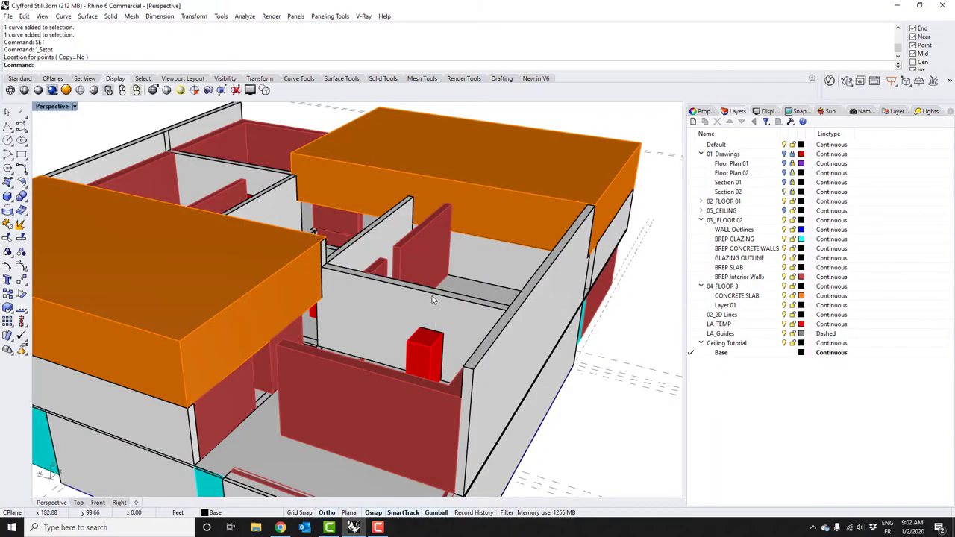
pyautogui.moveTo(435, 301); pyautogui.dragTo(413, 330, button='right')
pyautogui.scroll(-2, 412, 330)
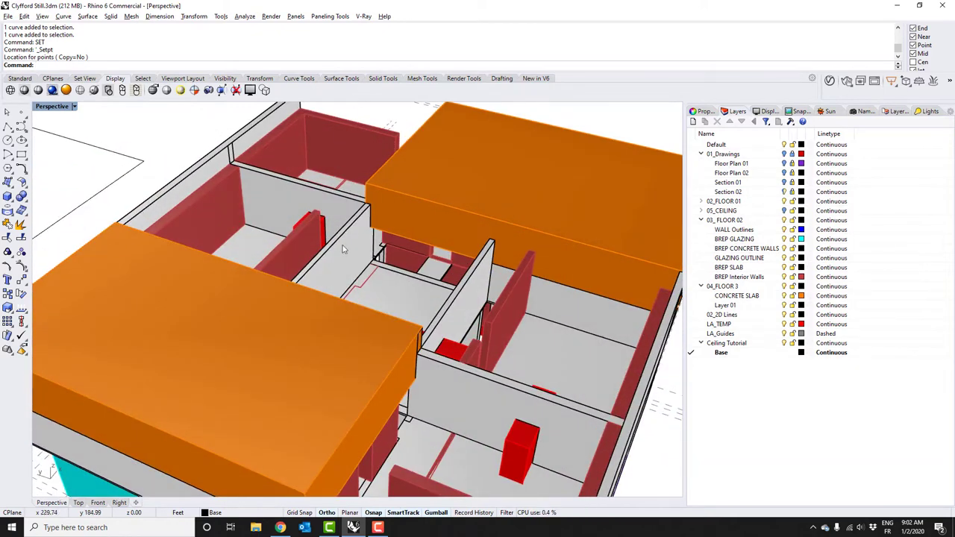
pyautogui.scroll(-3, 237, 286)
pyautogui.scroll(4, 327, 239)
pyautogui.moveTo(326, 239); pyautogui.dragTo(395, 406, button='right')
# Select the outline rectangle, then zoom to it with ZS in the Top view and centre it
pyautogui.moveTo(396, 406); pyautogui.dragTo(313, 361)
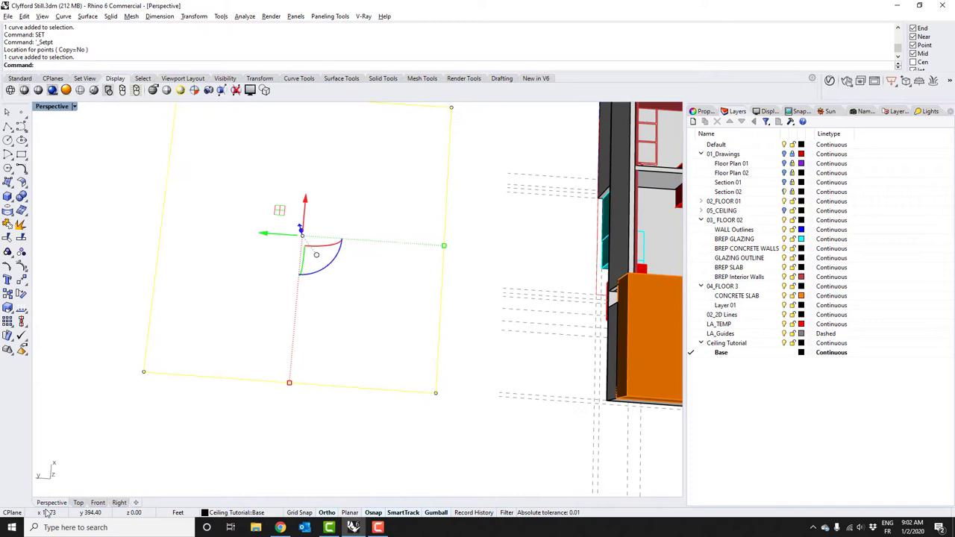
pyautogui.click(78, 503)
pyautogui.write('zs')
pyautogui.press('Return')
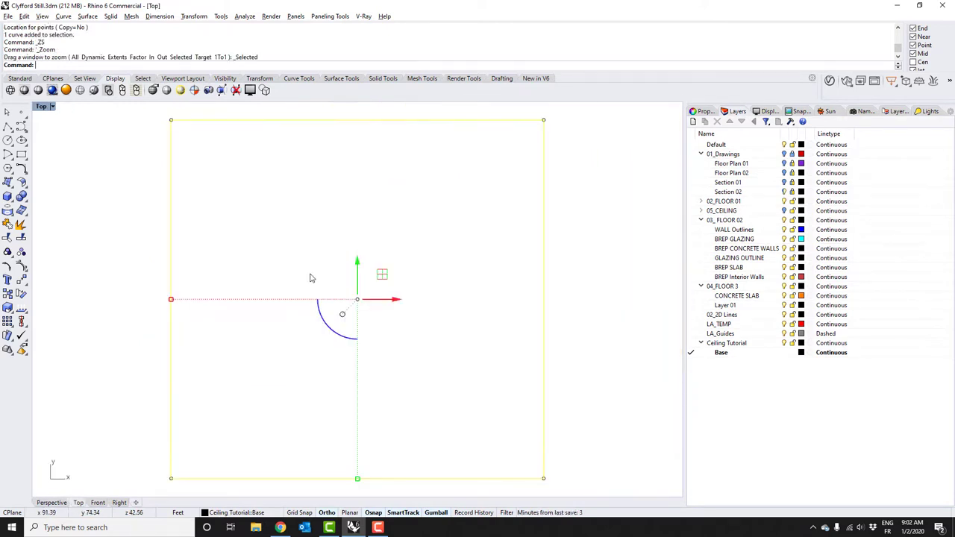
pyautogui.scroll(-1, 334, 235)
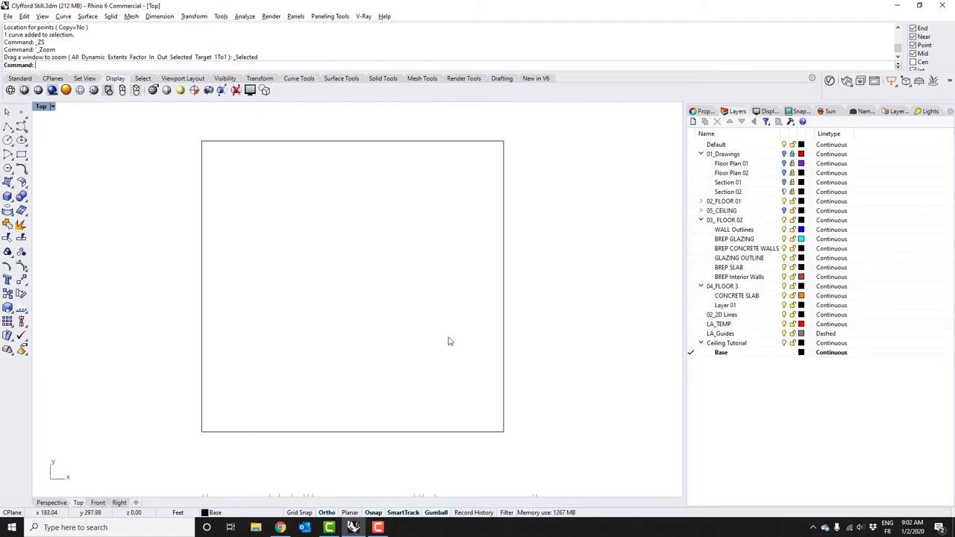
pyautogui.moveTo(314, 348); pyautogui.dragTo(334, 351, button='right')
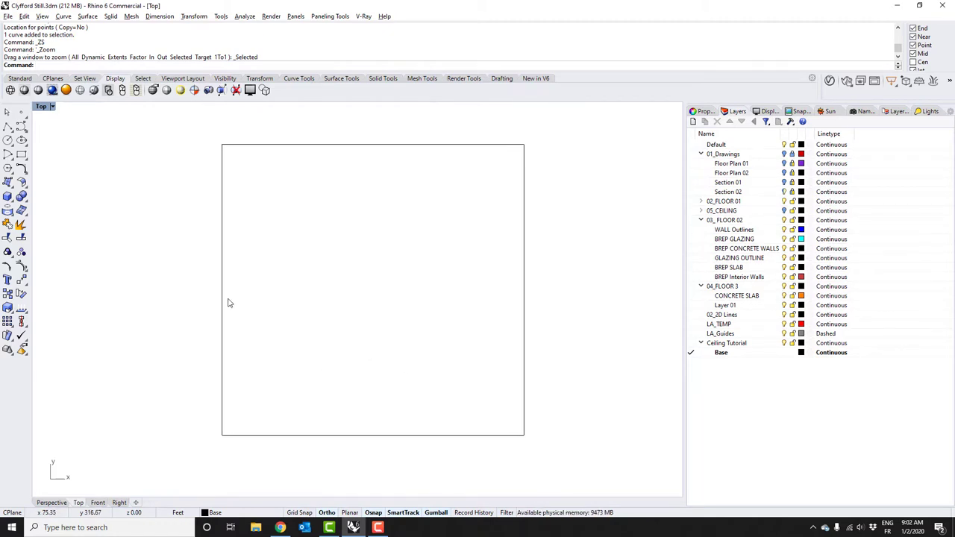
# Draw a line along the rectangle's left edge and select it
pyautogui.write('L')
pyautogui.press('Return')
pyautogui.click(222, 144)
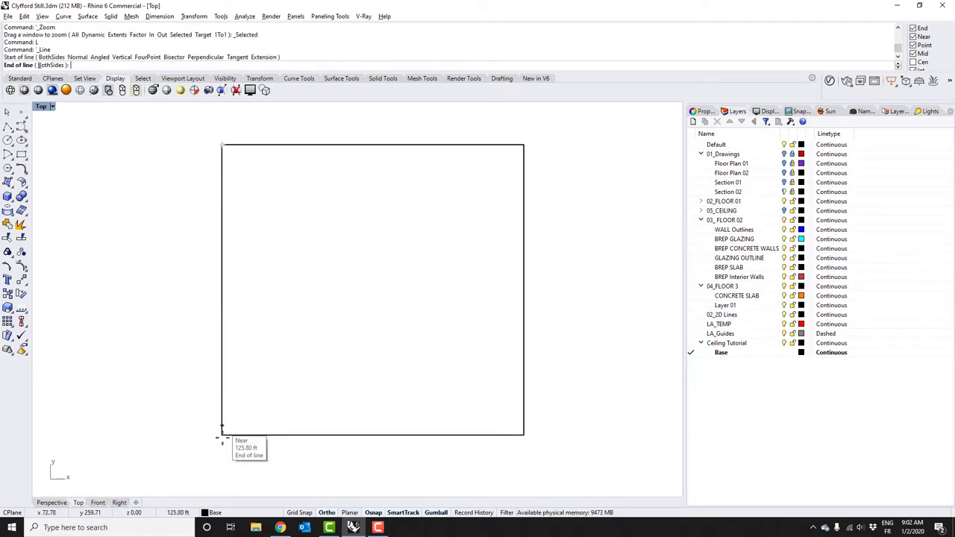
pyautogui.click(221, 435)
pyautogui.click(222, 411)
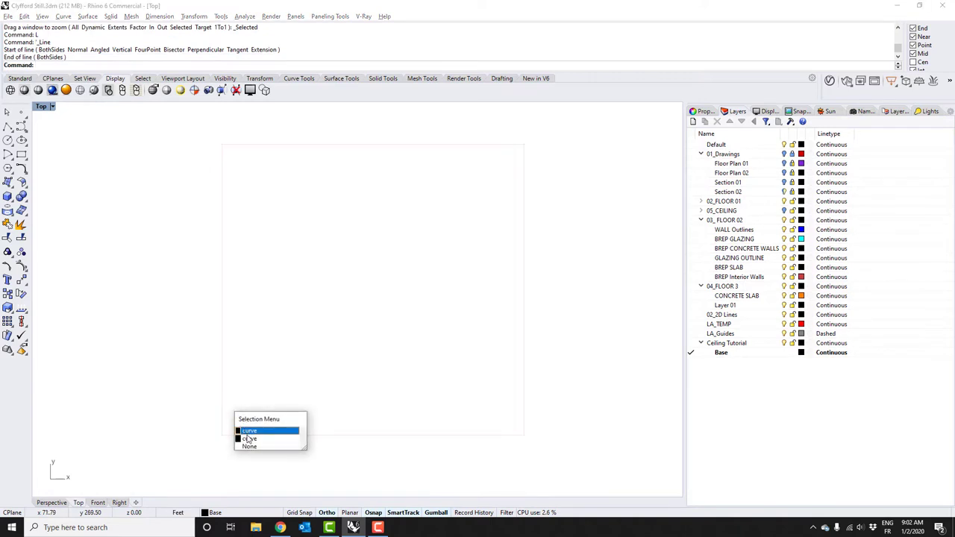
pyautogui.click(249, 439)
# Array the line 200 times in X at 1.26402 spacing, with one copy in Y and Z
pyautogui.write('Array')
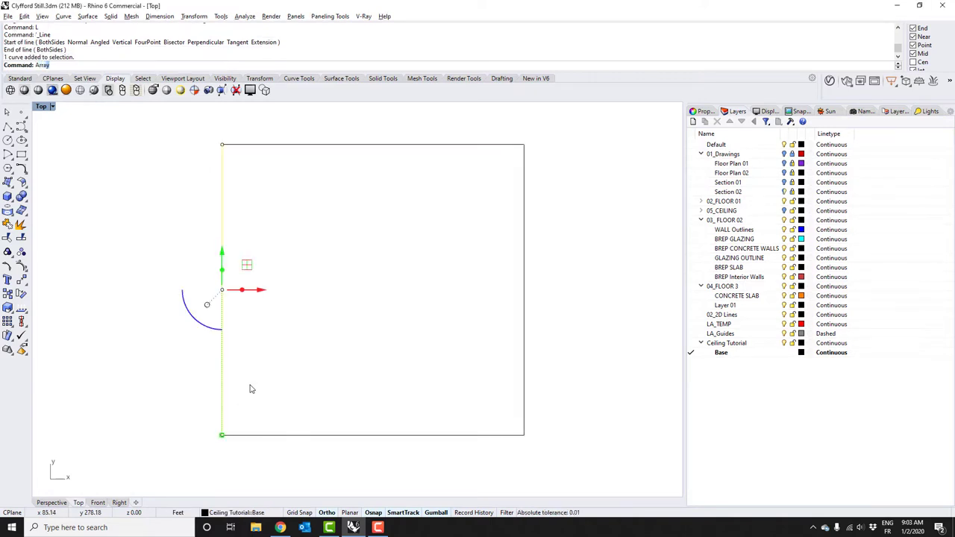
pyautogui.press('Return')
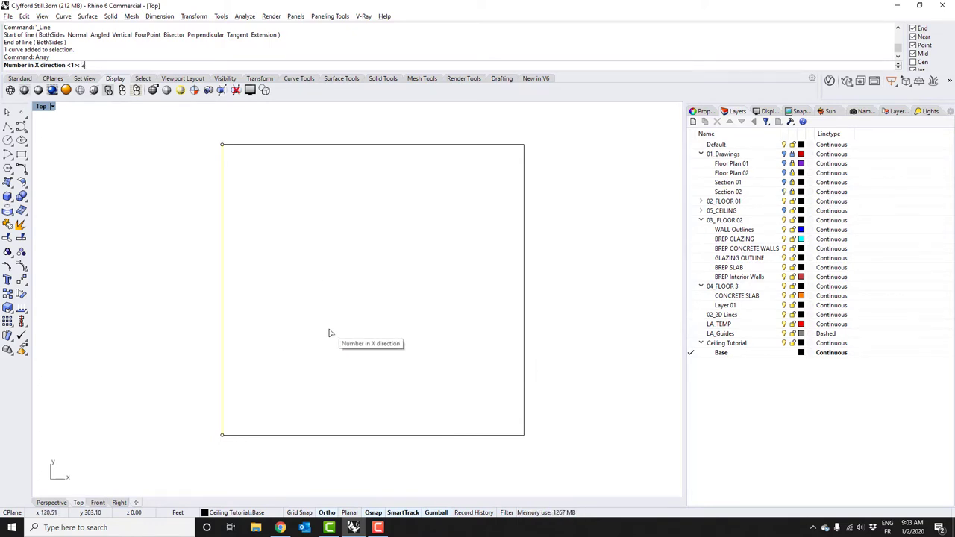
pyautogui.press('Return')
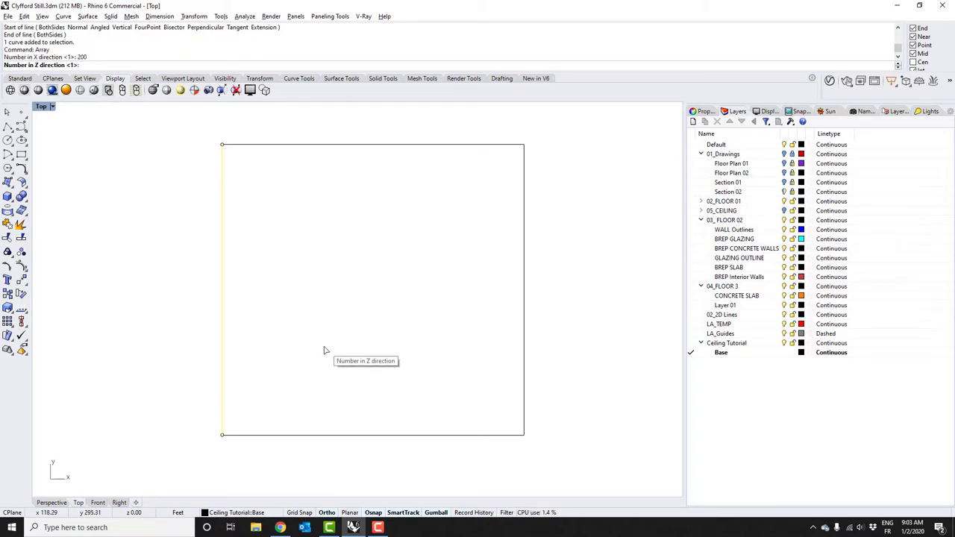
pyautogui.press('Return')
pyautogui.click(211, 399)
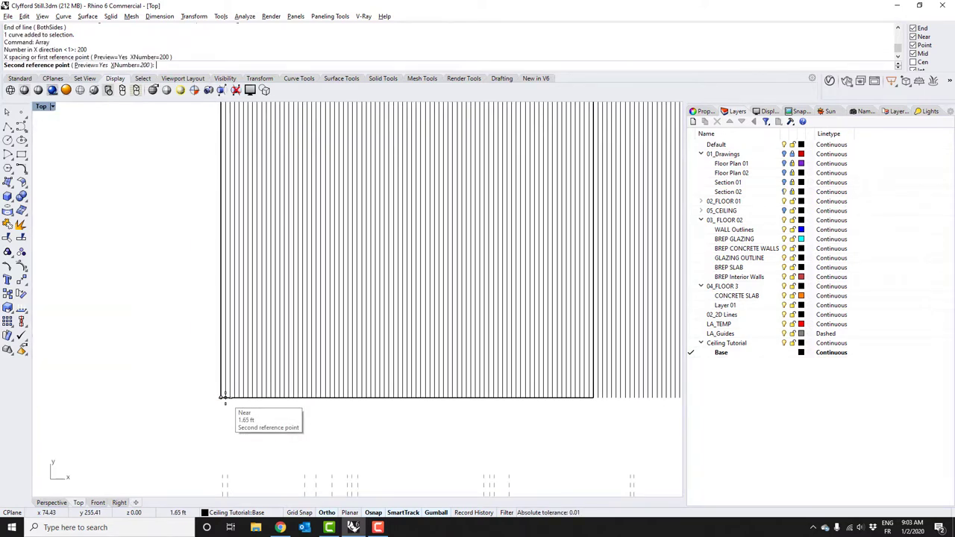
pyautogui.scroll(6, 224, 397)
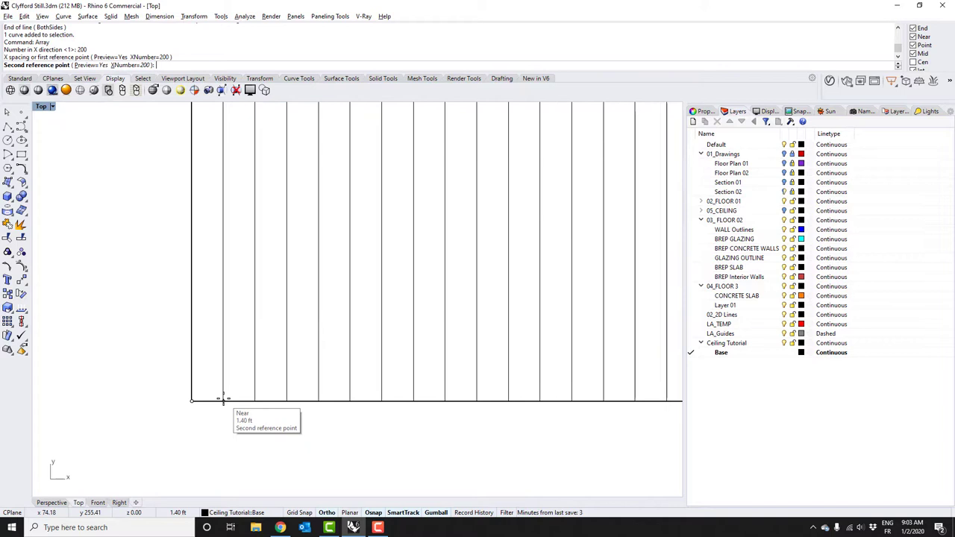
pyautogui.click(222, 399)
pyautogui.scroll(-2, 227, 414)
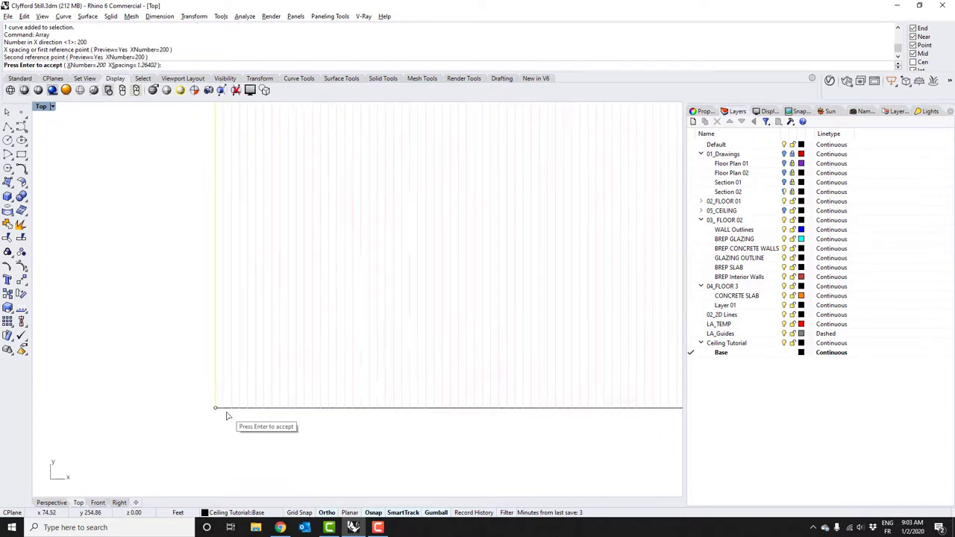
pyautogui.scroll(-1, 227, 415)
# Accept the 200-line array and delete the 94 lines extending past the rectangle's right side
pyautogui.scroll(-4, 358, 379)
pyautogui.press('Return')
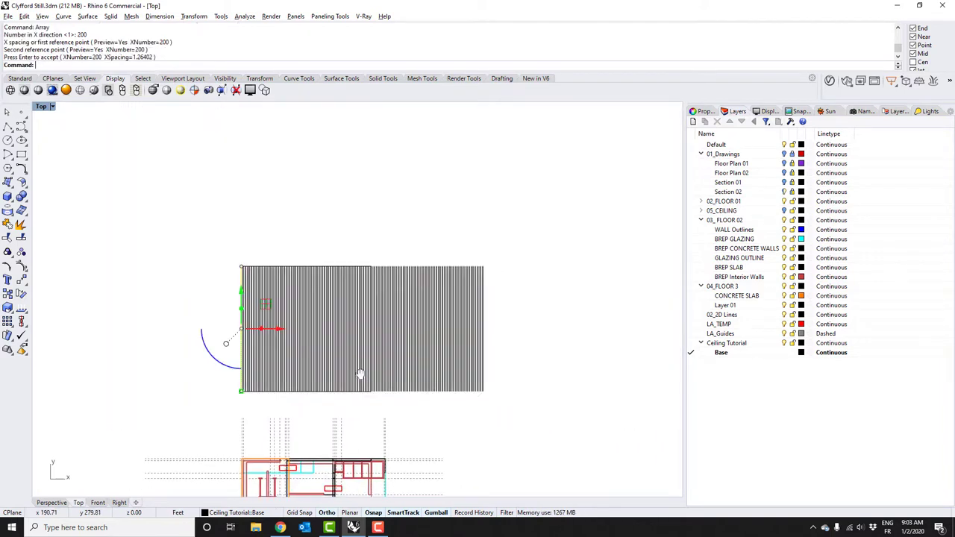
pyautogui.click(428, 413)
pyautogui.moveTo(499, 406); pyautogui.dragTo(373, 251)
pyautogui.scroll(10, 368, 271)
pyautogui.keyDown('ctrl'); pyautogui.click(345, 342); pyautogui.keyUp('ctrl')
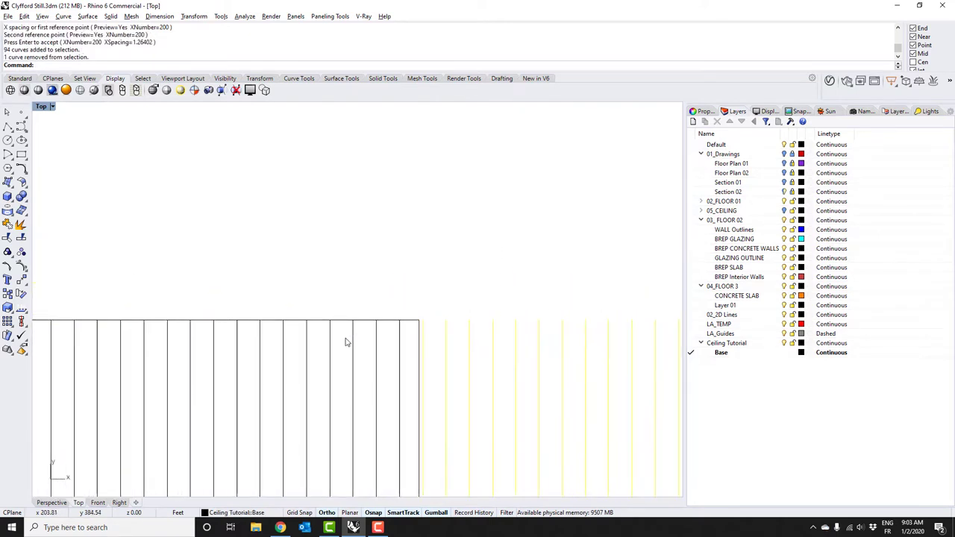
pyautogui.press('Delete')
# Check the bottom of the line array and glance at the museum photos before returning to Rhino
pyautogui.scroll(-5, 335, 351)
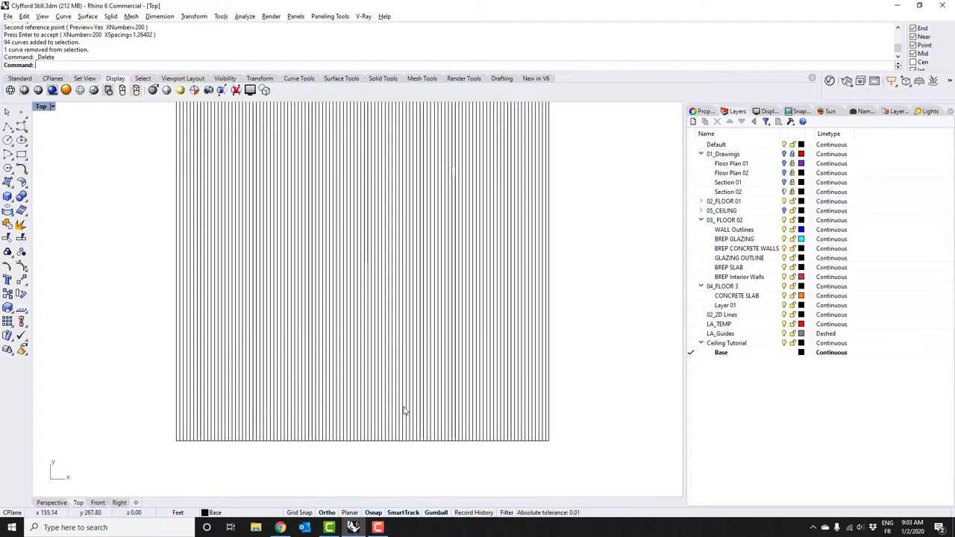
pyautogui.scroll(5, 284, 324)
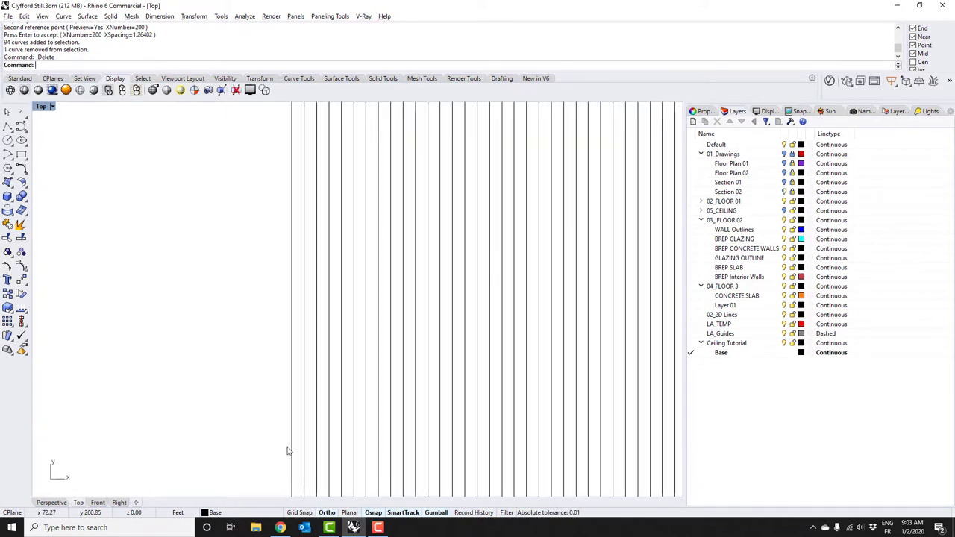
pyautogui.moveTo(288, 450); pyautogui.dragTo(271, 330, button='right')
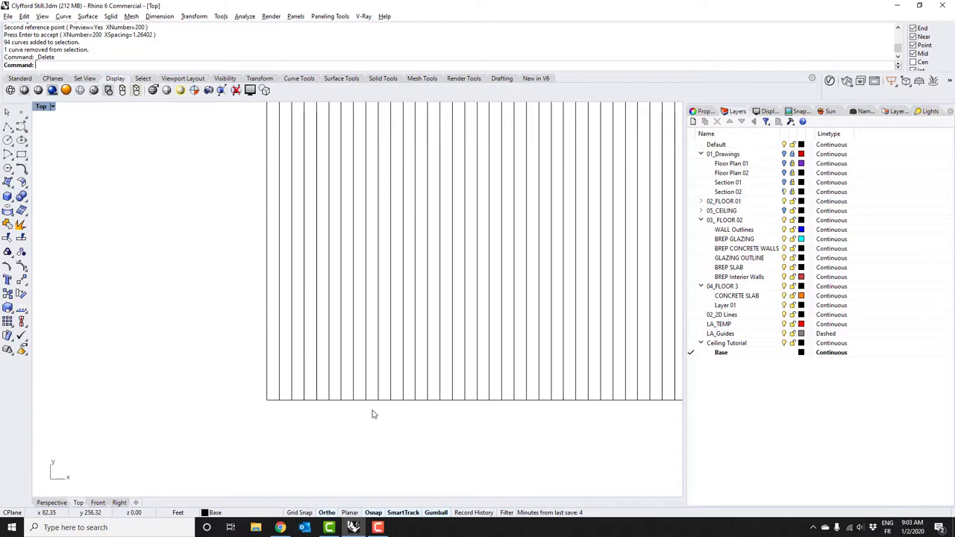
pyautogui.hotkey('alt', 'Tab')
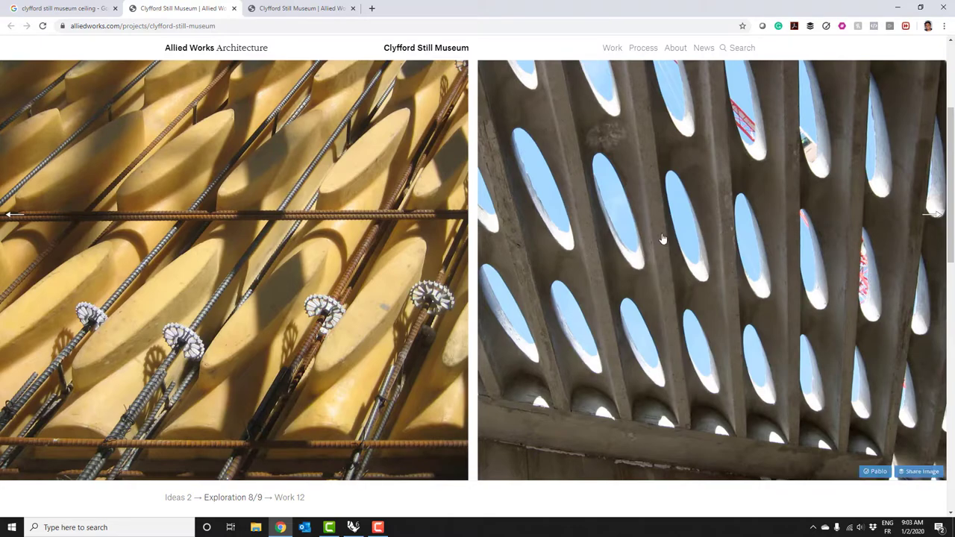
pyautogui.hotkey('alt', 'Tab')
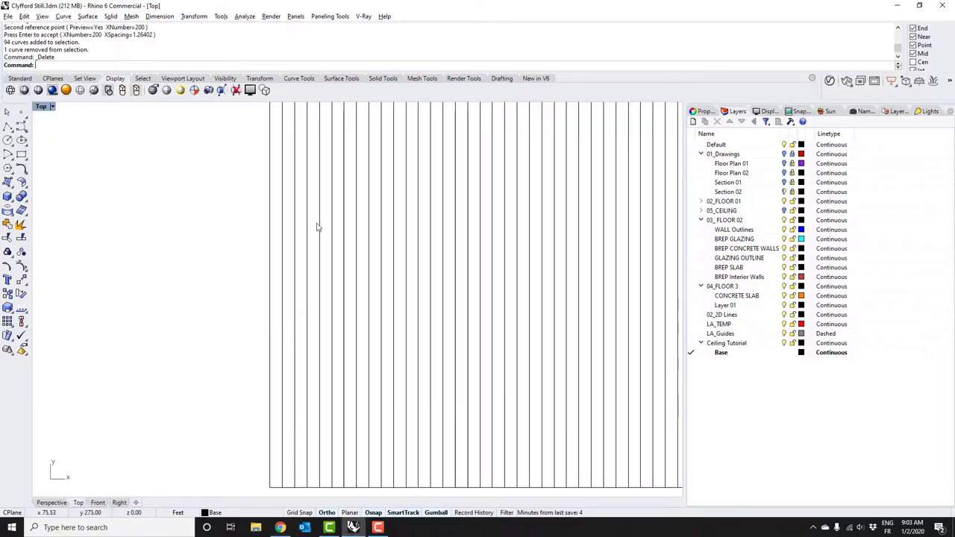
# Draw an angled line at 30° from a horizontal base line across the vertical lines, then select it
pyautogui.click(13, 132)
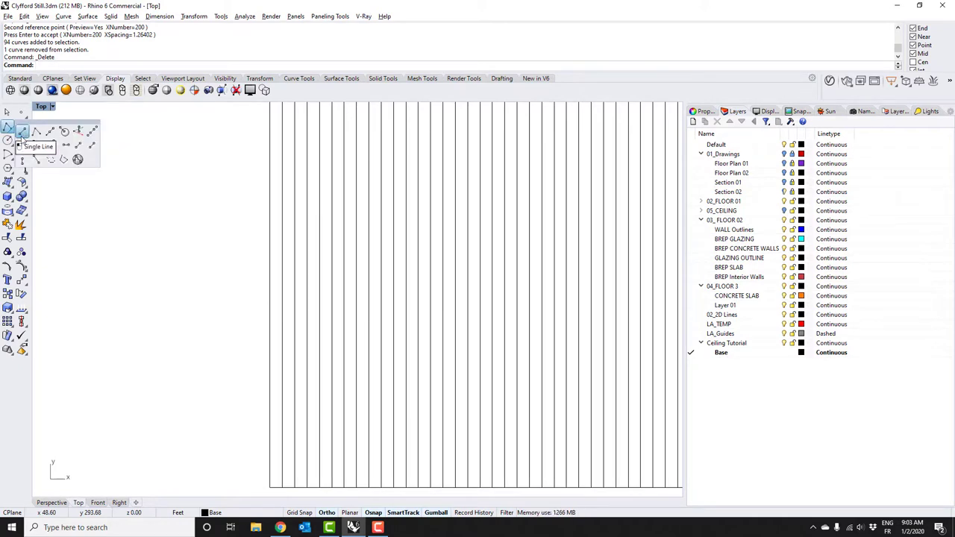
pyautogui.click(22, 138)
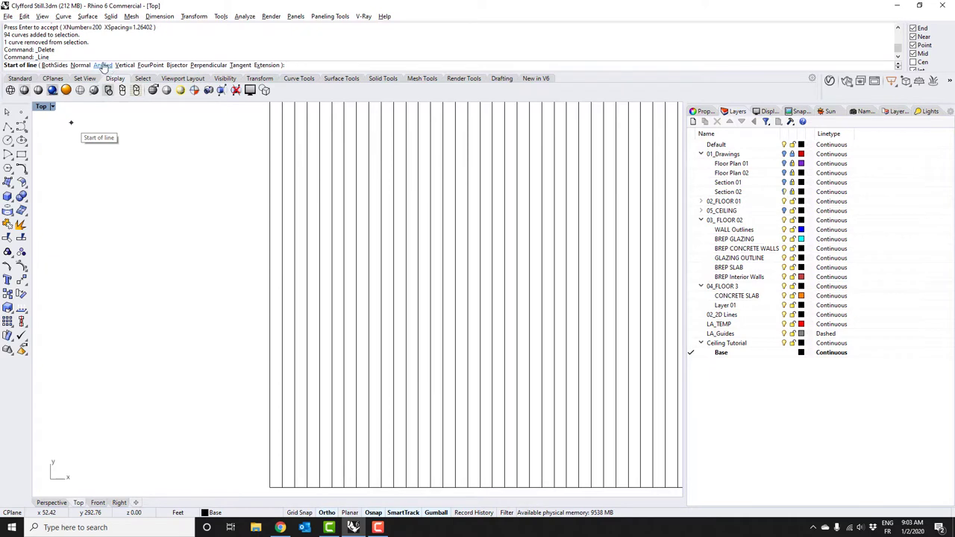
pyautogui.click(102, 66)
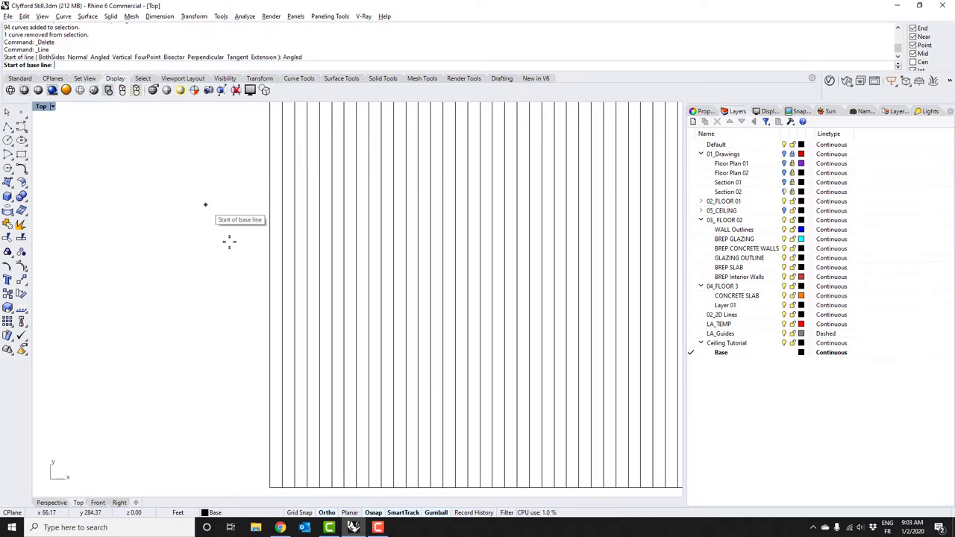
pyautogui.click(106, 238)
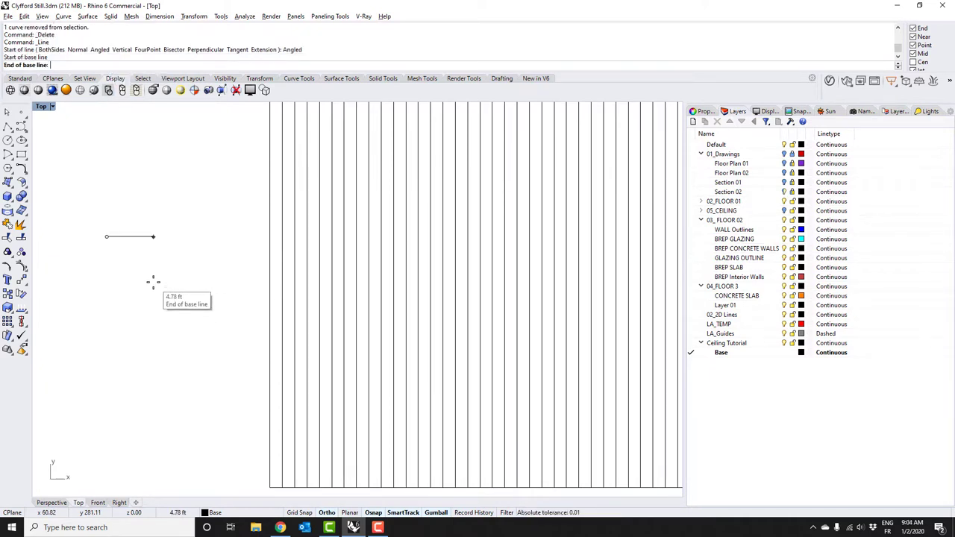
pyautogui.click(254, 238)
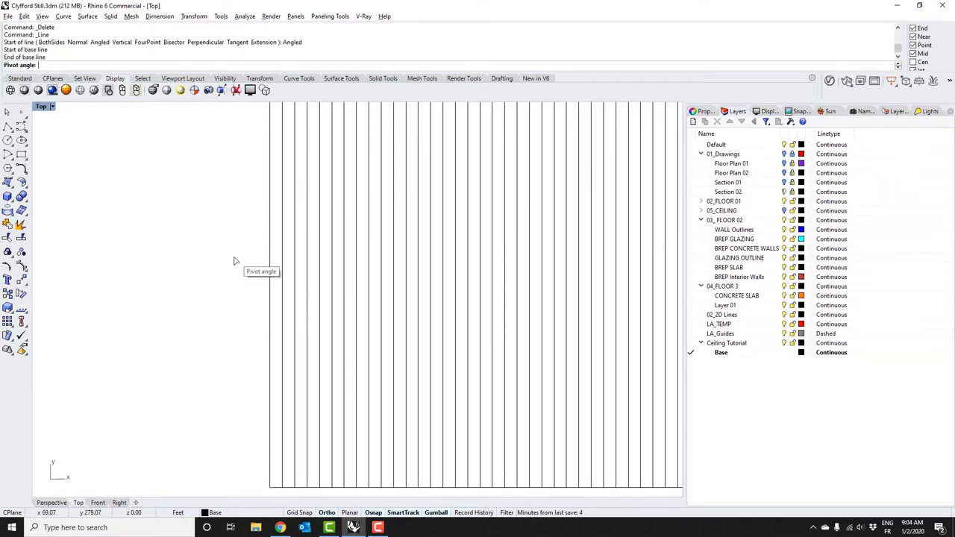
pyautogui.write('30')
pyautogui.press('Return')
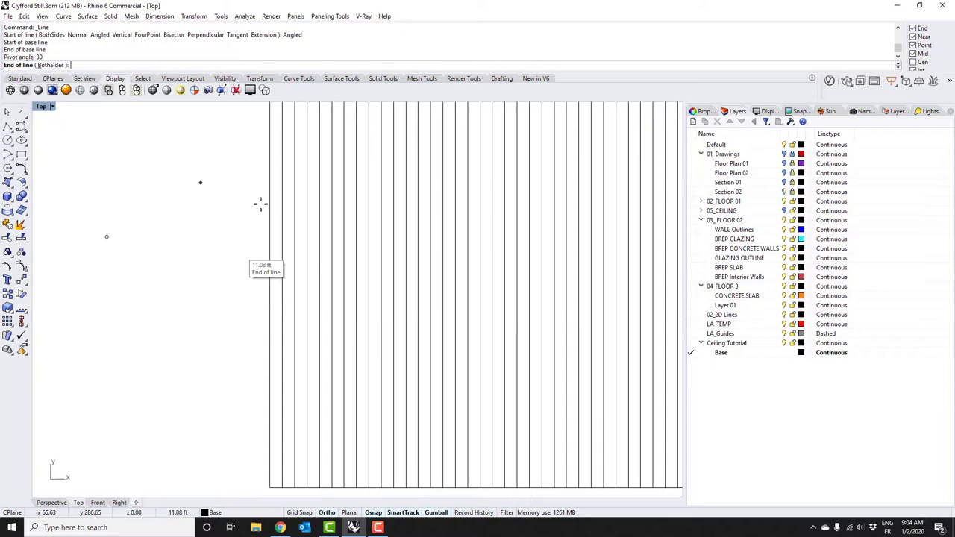
pyautogui.scroll(-3, 234, 216)
pyautogui.scroll(-2, 221, 351)
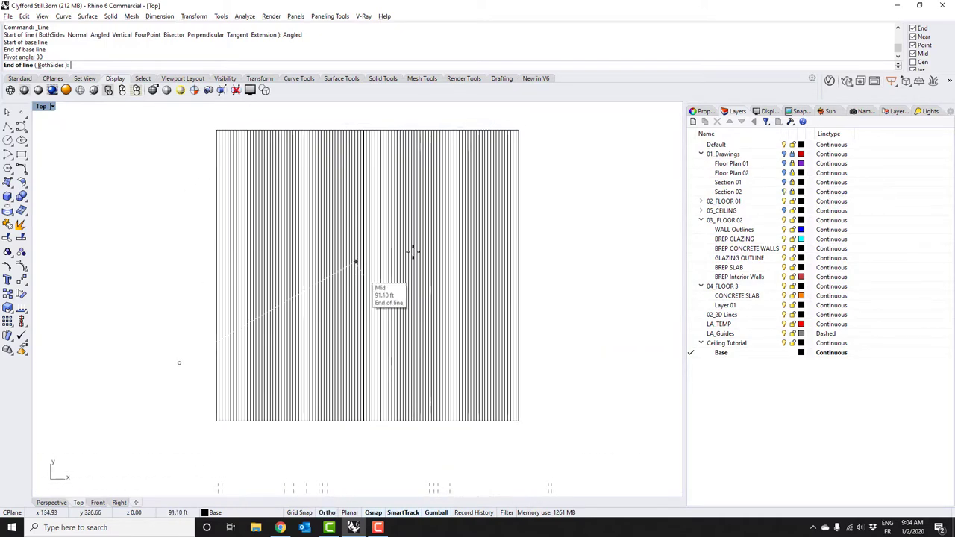
pyautogui.click(571, 198)
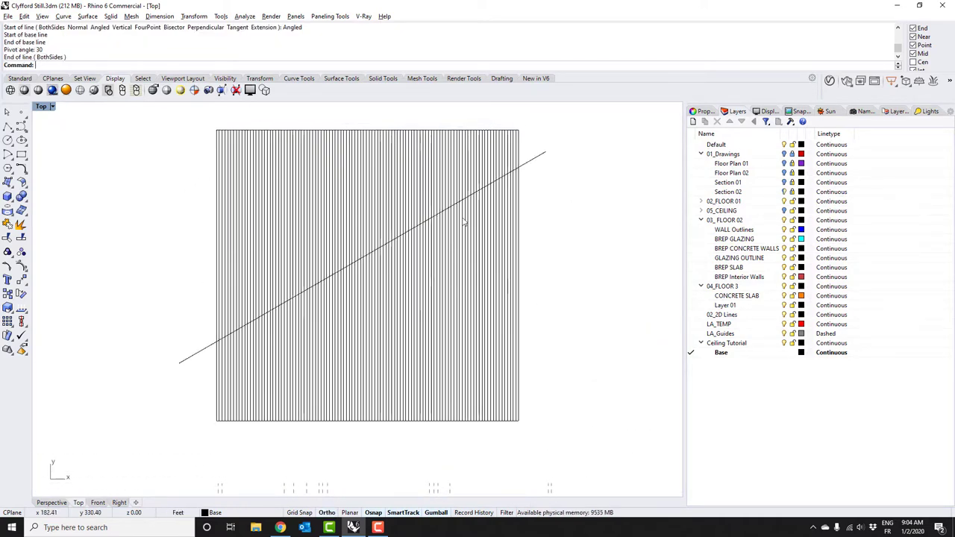
pyautogui.click(542, 154)
pyautogui.scroll(-2, 372, 112)
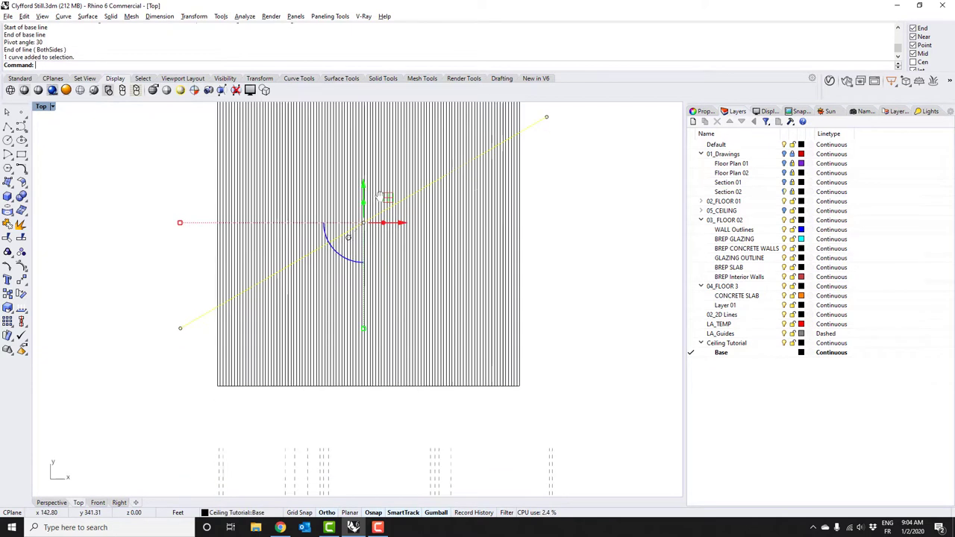
# Move the 30° line below the grid and array it 200 times in Y at 3.24416 spacing
pyautogui.moveTo(365, 173); pyautogui.dragTo(398, 337)
pyautogui.write('Array')
pyautogui.press('Return')
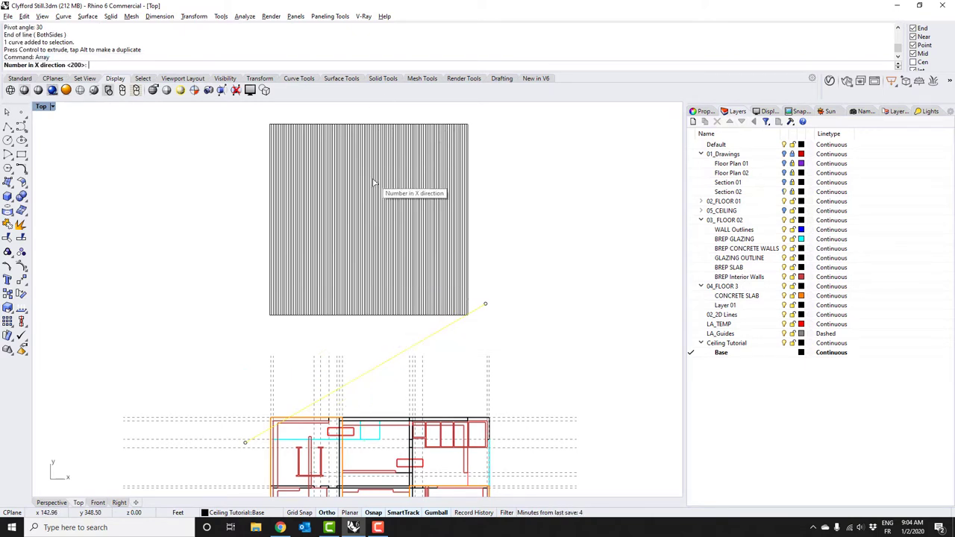
pyautogui.write('1')
pyautogui.press('Return')
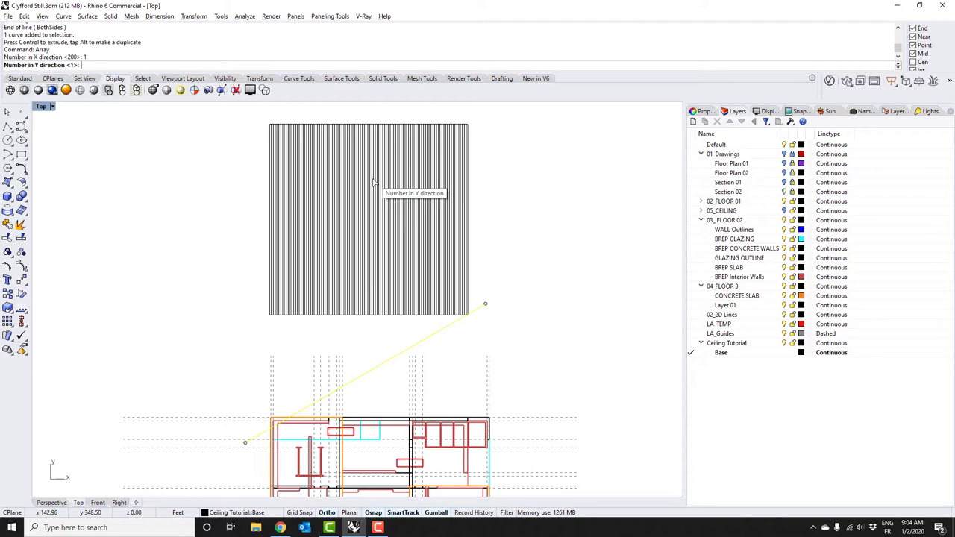
pyautogui.write('200')
pyautogui.press('Return')
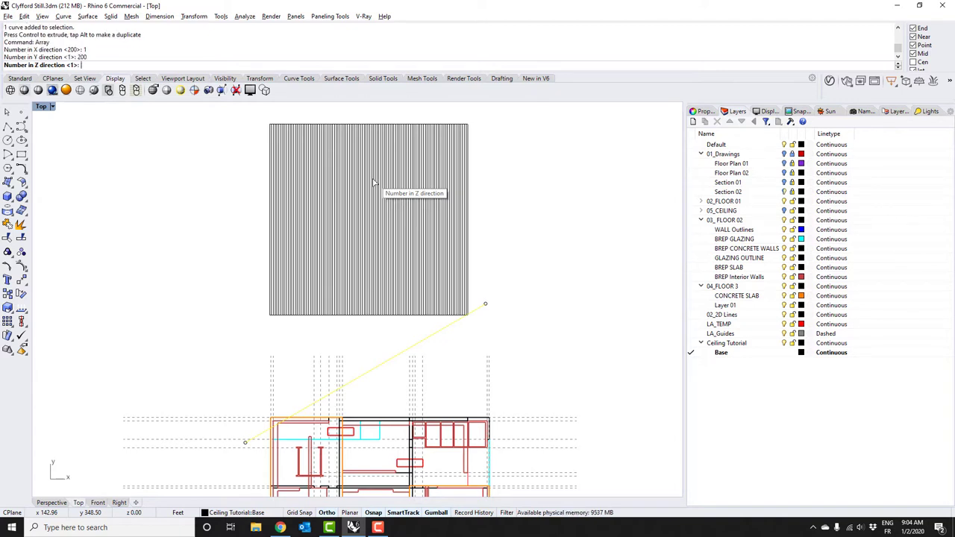
pyautogui.press('Return')
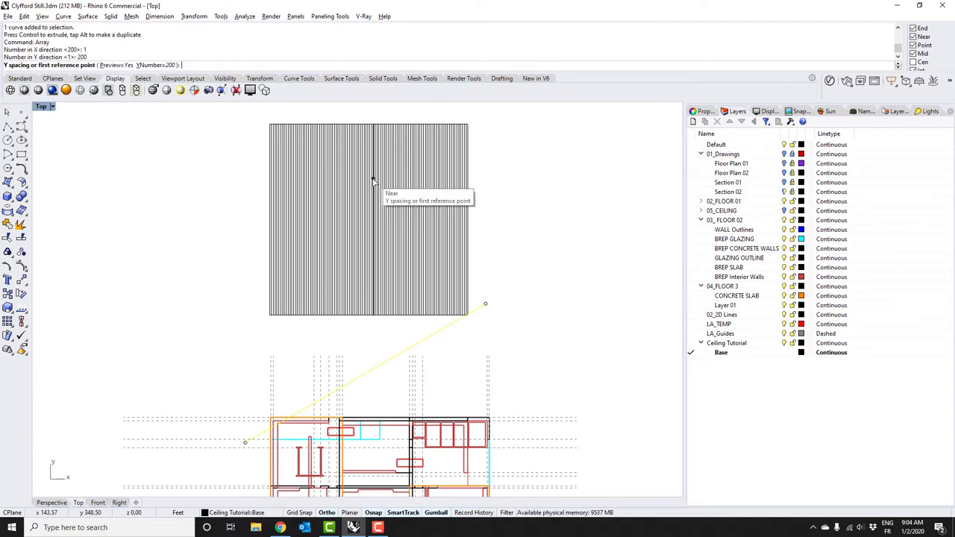
pyautogui.scroll(2, 494, 297)
pyautogui.click(494, 297)
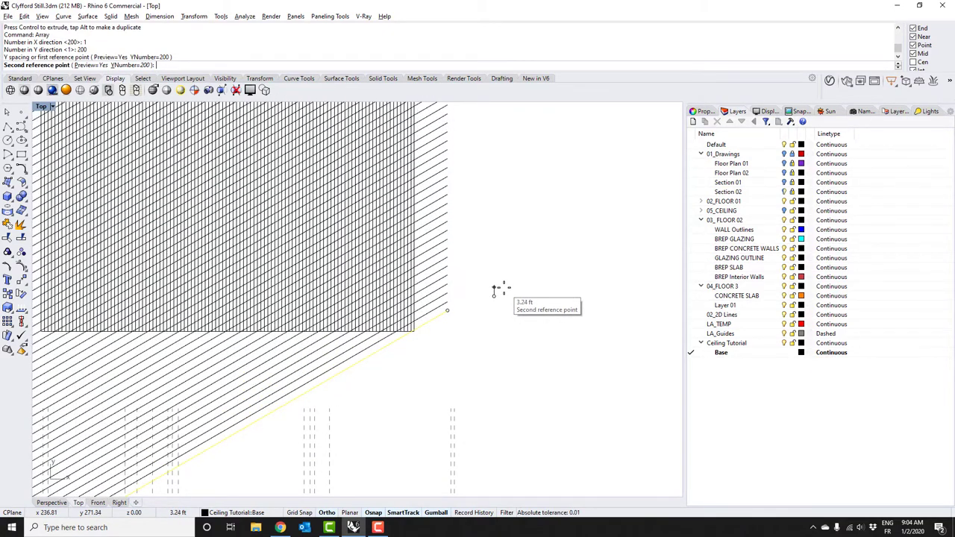
pyautogui.click(493, 290)
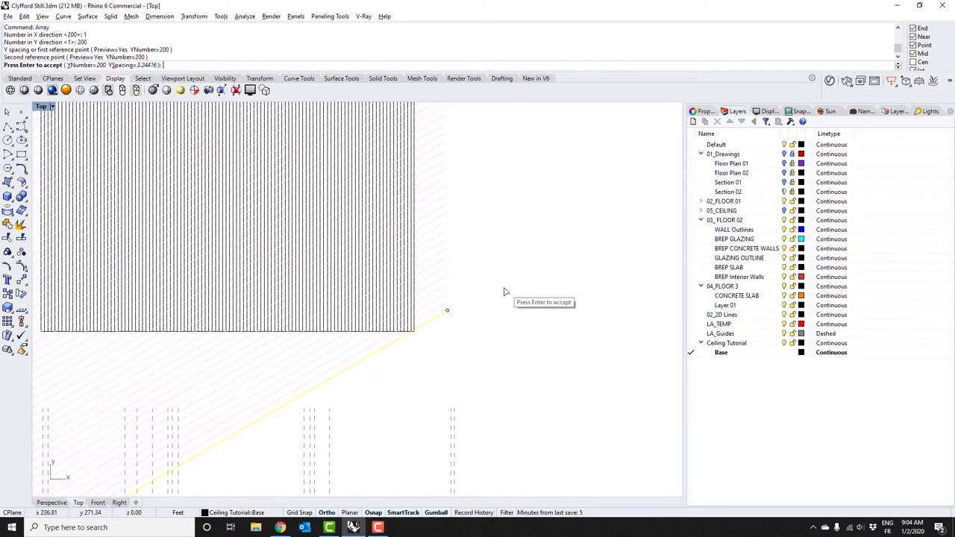
pyautogui.scroll(-3, 494, 308)
pyautogui.press('Return')
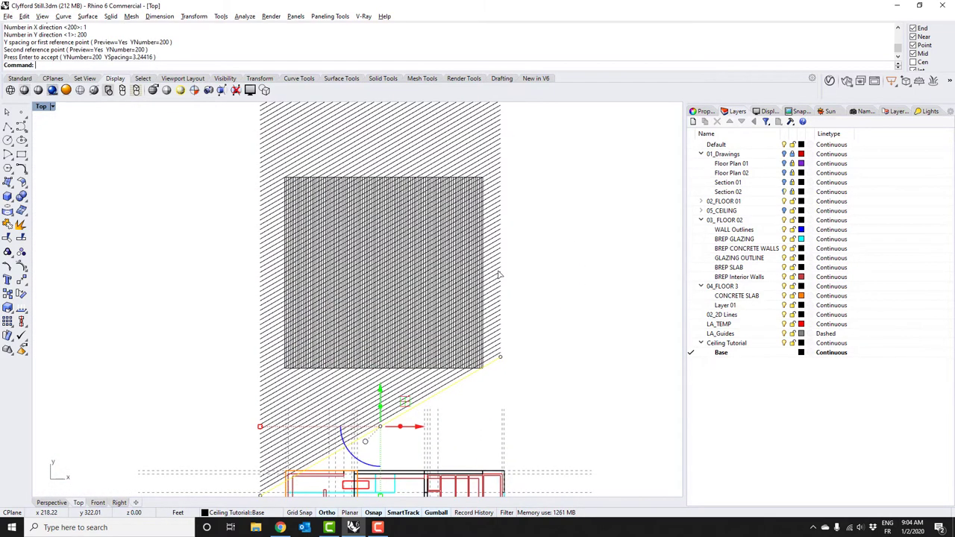
# Delete the excess diagonal lines overshooting the field of vertical lines
pyautogui.moveTo(558, 241)
pyautogui.mouseDown(button='right')
pyautogui.moveTo(530, 249)
pyautogui.moveTo(537, 310)
pyautogui.mouseUp(button='right')
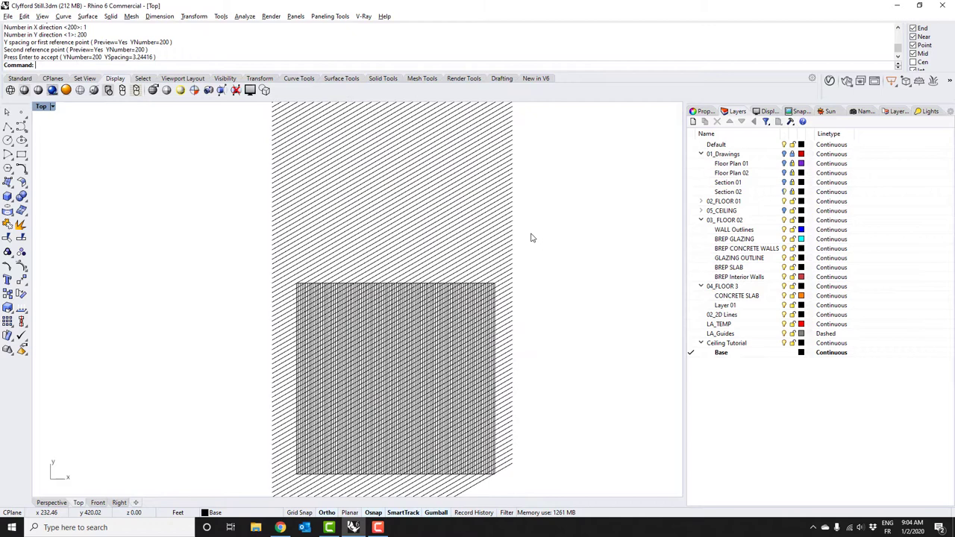
pyautogui.moveTo(533, 238); pyautogui.dragTo(537, 314, button='right')
pyautogui.scroll(-3, 537, 313)
pyautogui.moveTo(464, 284); pyautogui.dragTo(455, 378, button='right')
pyautogui.scroll(-2, 437, 328)
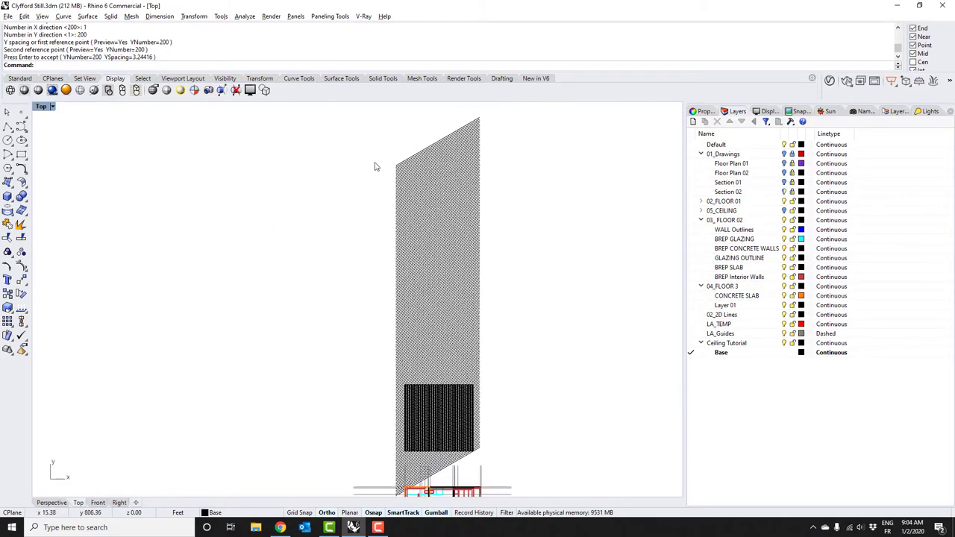
pyautogui.moveTo(534, 279); pyautogui.dragTo(380, 156)
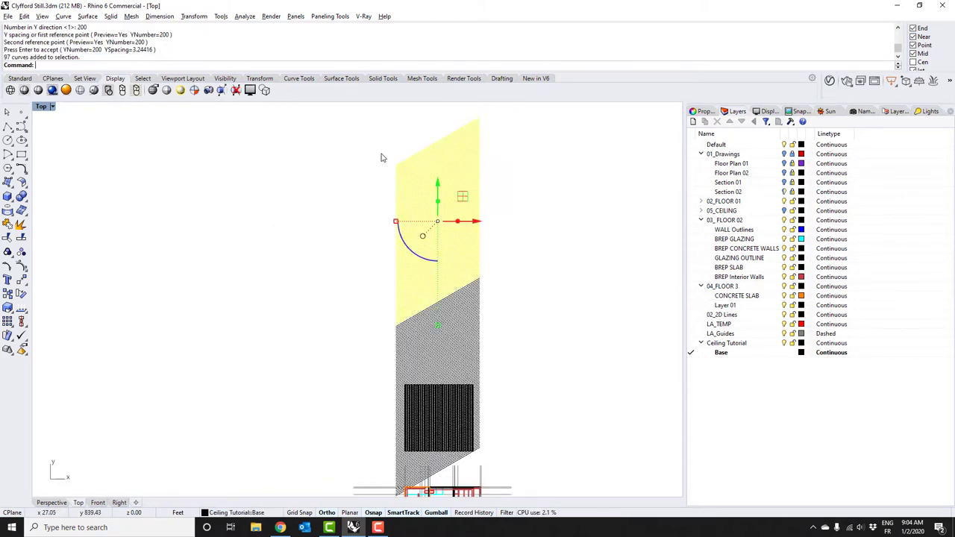
pyautogui.press('Delete')
pyautogui.scroll(5, 526, 326)
pyautogui.moveTo(526, 326); pyautogui.dragTo(232, 191)
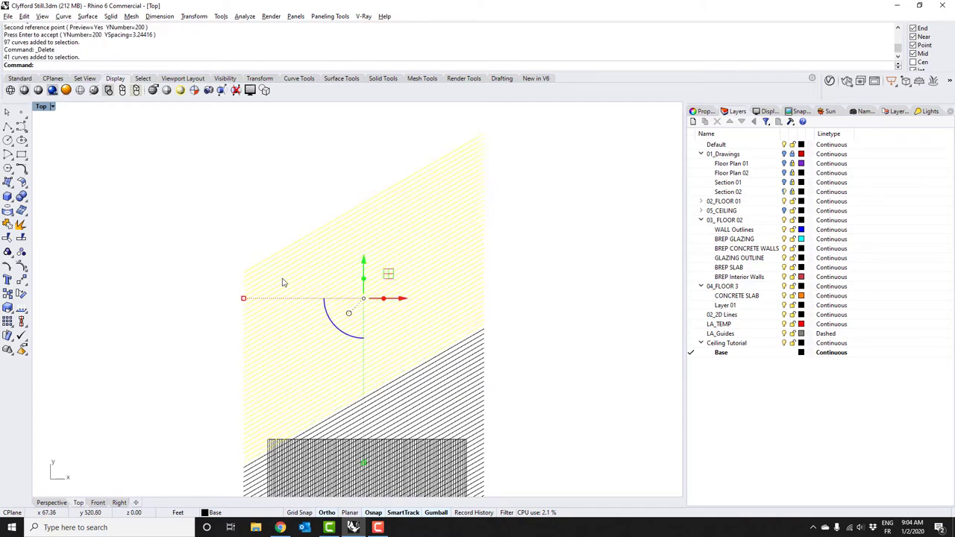
pyautogui.press('Delete')
pyautogui.scroll(6, 366, 403)
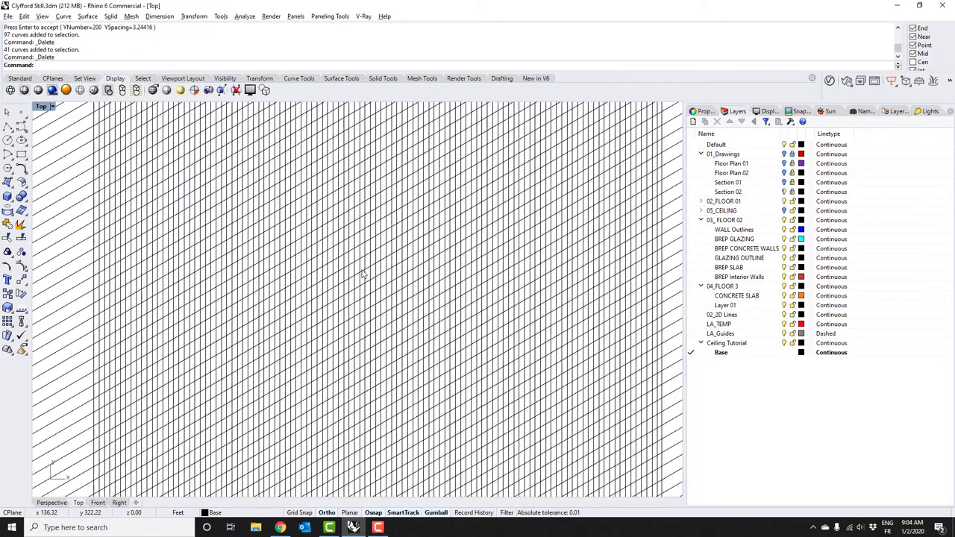
# Zoom over the Top view, then orbit the Perspective view to see the crisscross line grid
pyautogui.scroll(5, 328, 270)
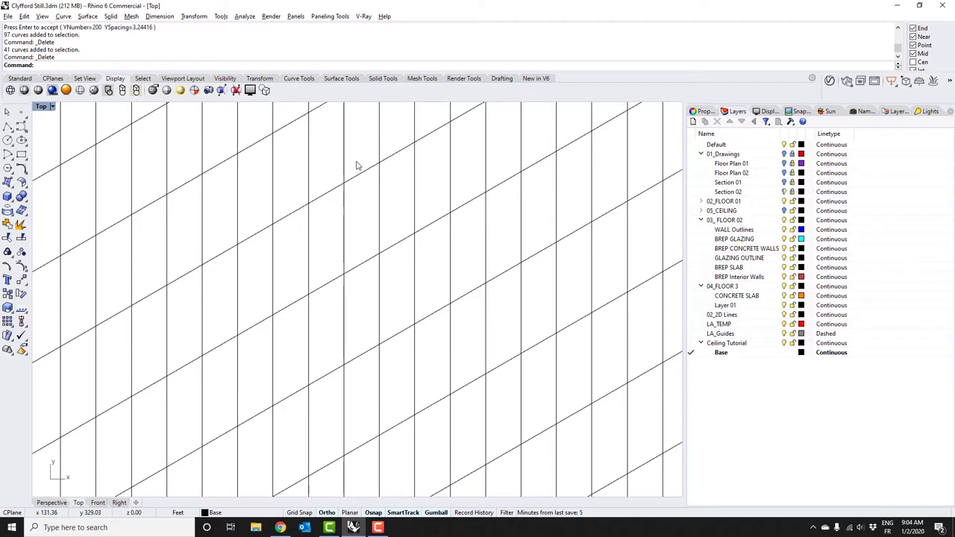
pyautogui.scroll(-4, 336, 259)
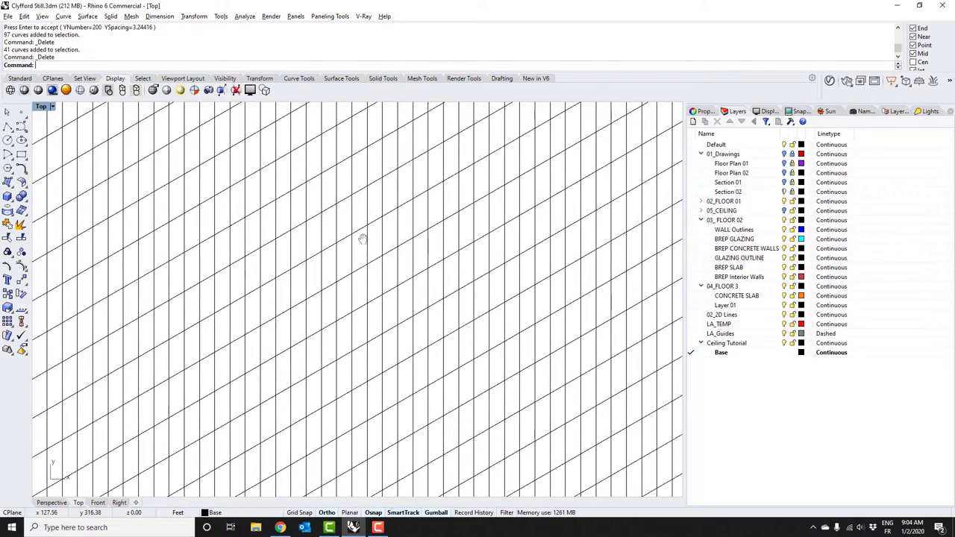
pyautogui.scroll(-3, 344, 258)
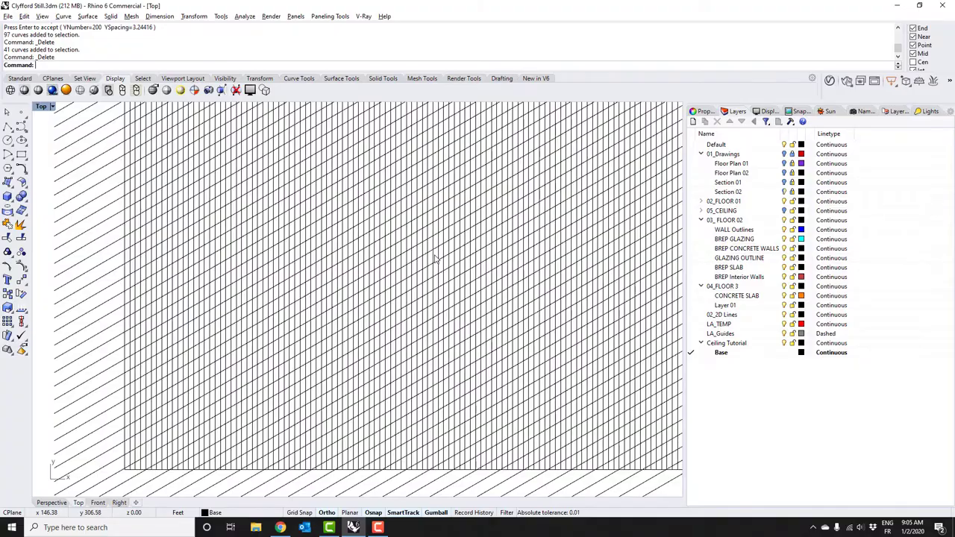
pyautogui.click(63, 504)
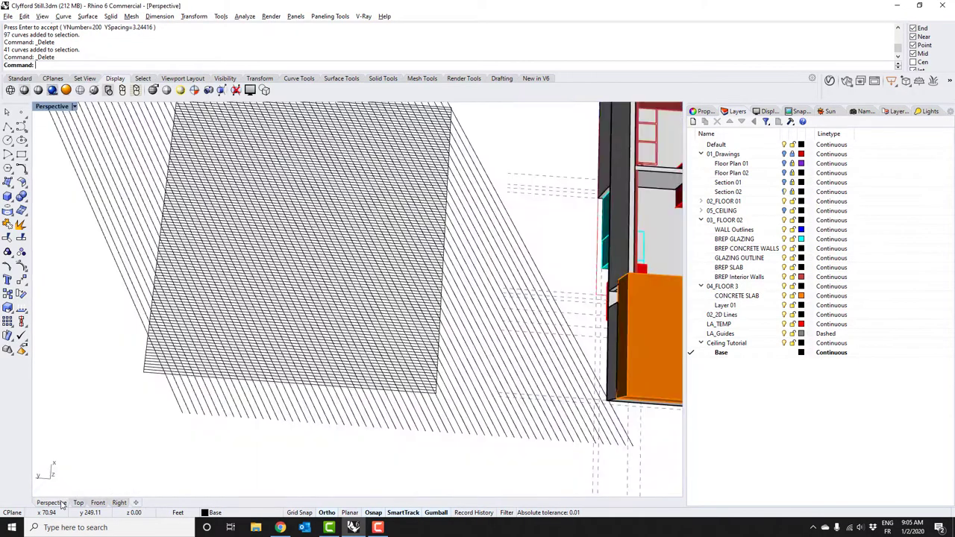
pyautogui.scroll(5, 407, 254)
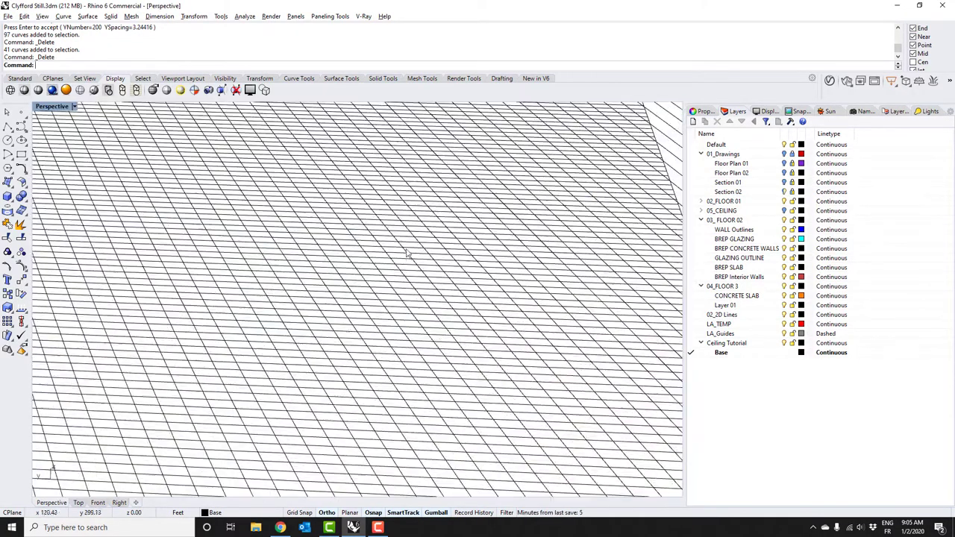
pyautogui.moveTo(407, 254); pyautogui.dragTo(320, 224, button='right')
# Create a new sublayer named Base under the Ceiling Tutorial's Base layer
pyautogui.click(721, 352)
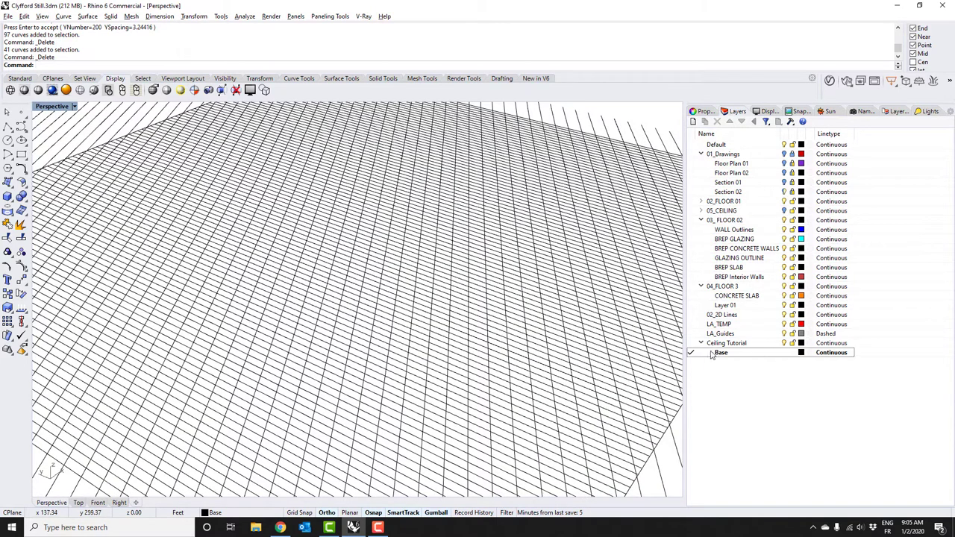
pyautogui.click(693, 121)
pyautogui.write('Ba')
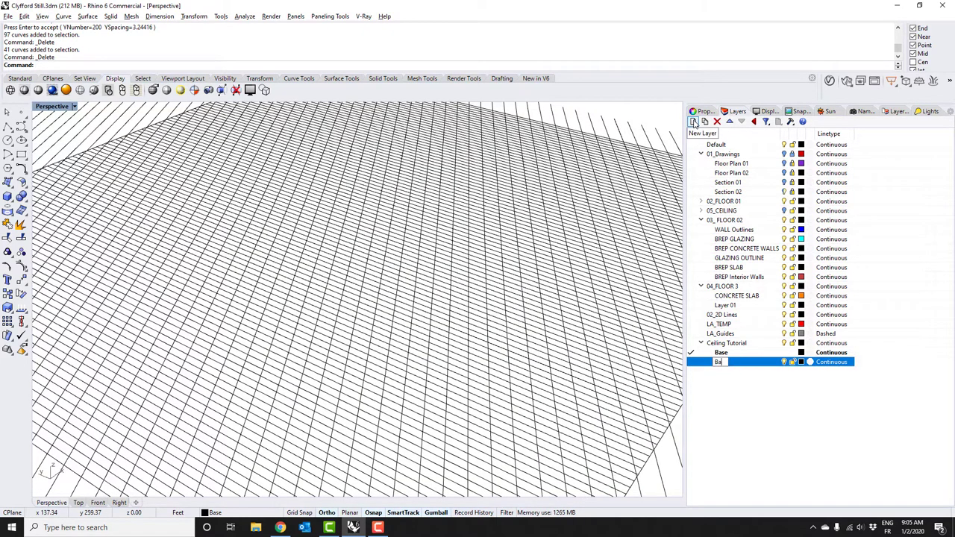
pyautogui.write('se Block')
pyautogui.press('Return')
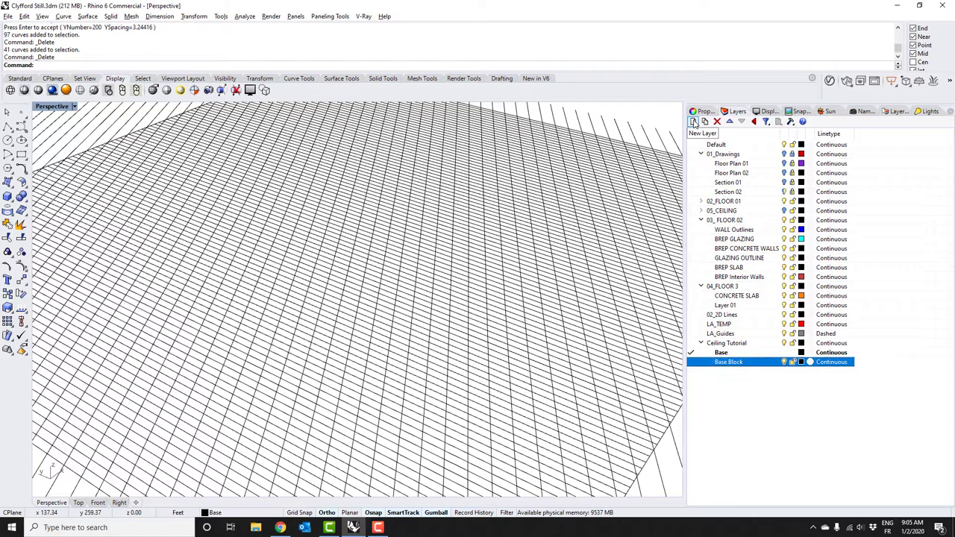
pyautogui.moveTo(535, 329); pyautogui.dragTo(473, 257, button='right')
pyautogui.scroll(5, 323, 283)
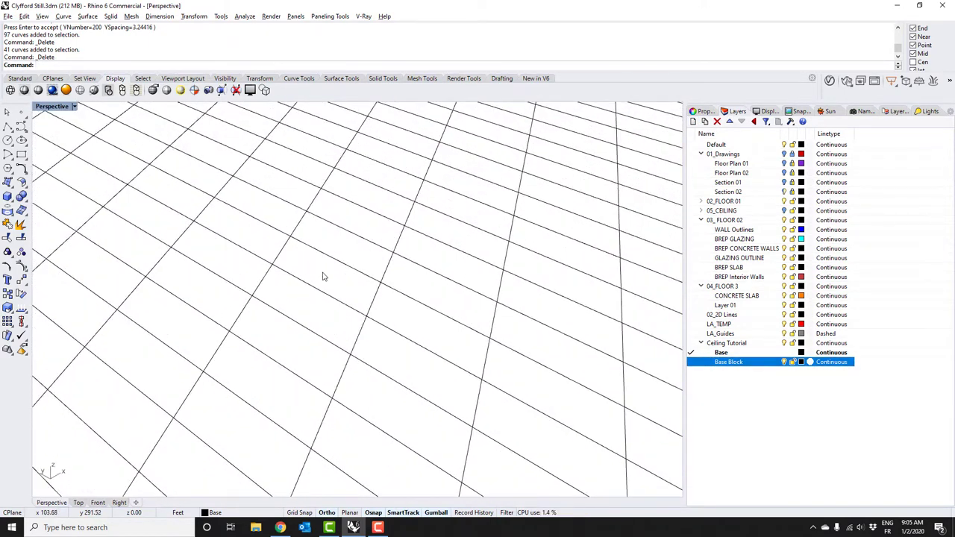
# Draw a closed polyline rectangle on the corners of one grid bay and select it
pyautogui.click(7, 127)
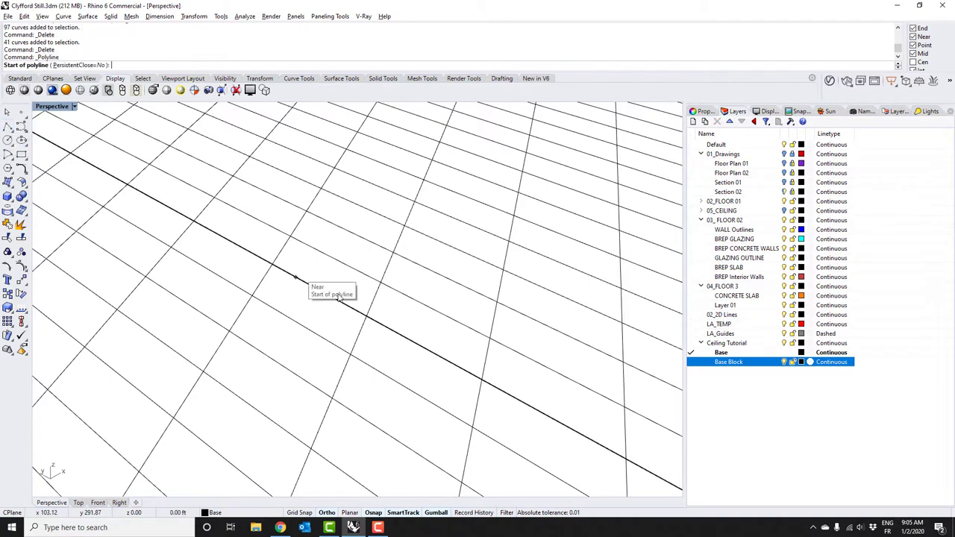
pyautogui.click(290, 237)
pyautogui.click(273, 263)
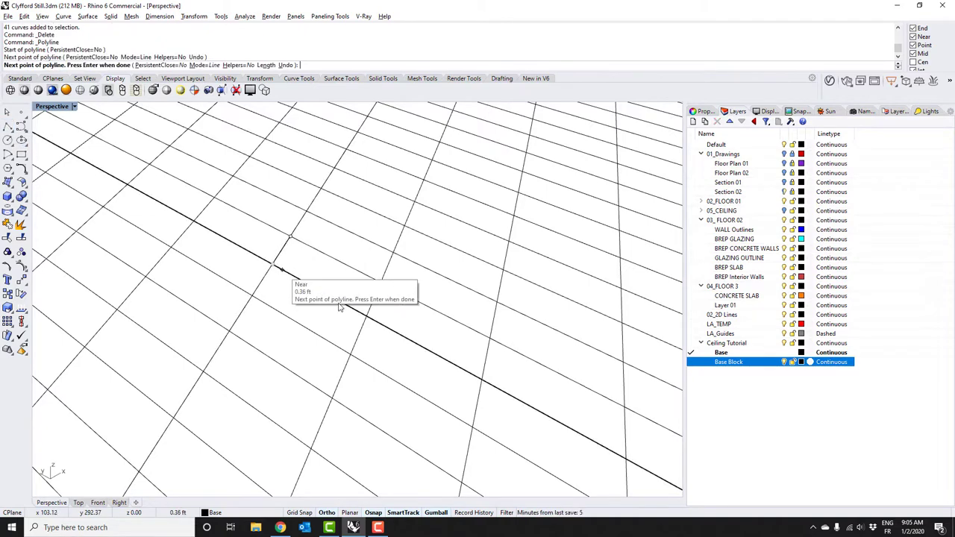
pyautogui.click(366, 315)
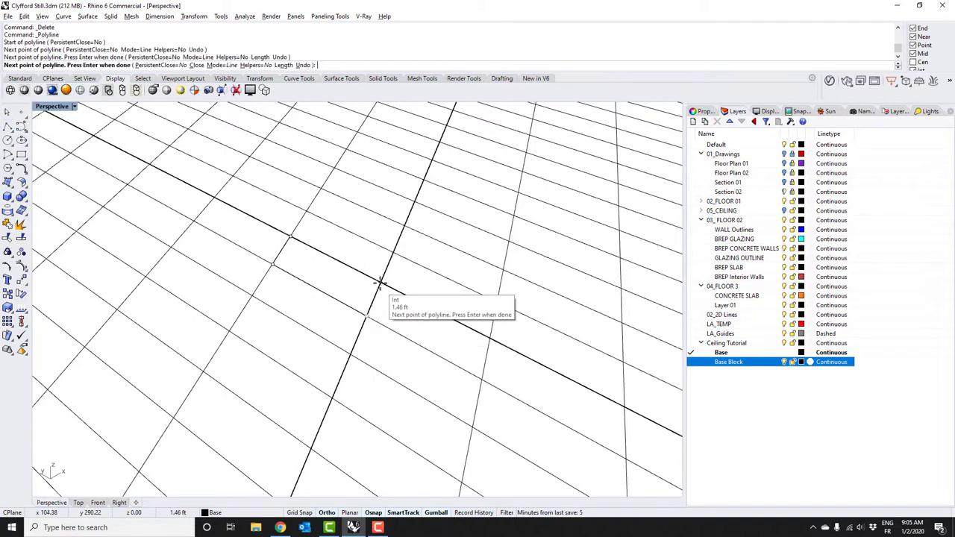
pyautogui.click(289, 235)
pyautogui.click(356, 312)
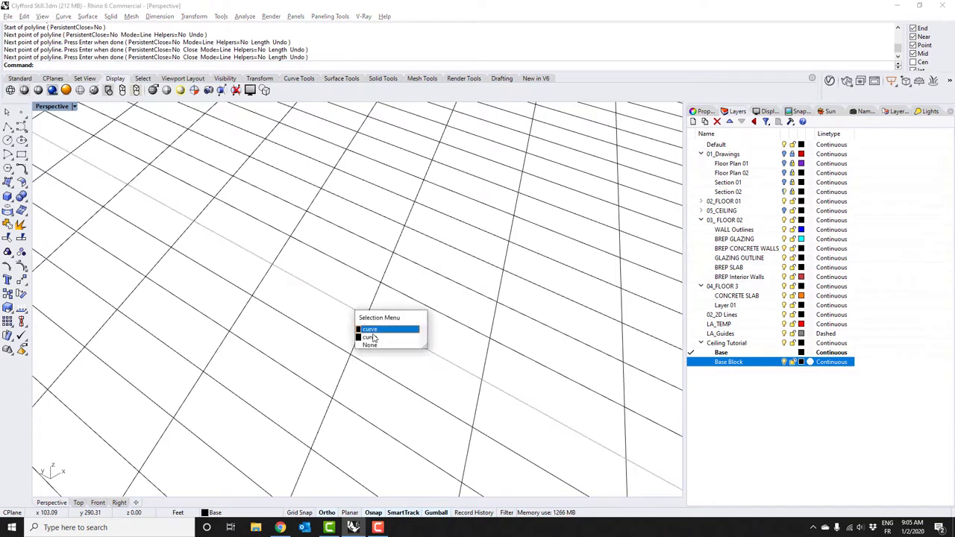
pyautogui.click(372, 334)
# Extrude the rectangle into a solid box with EX, then lower its top face slightly
pyautogui.write('EX')
pyautogui.press('Return')
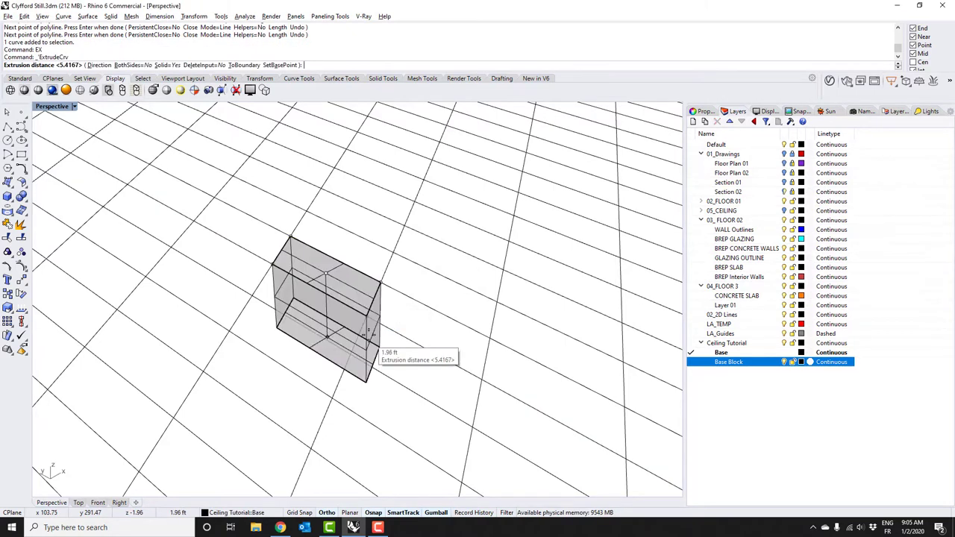
pyautogui.scroll(-3, 388, 246)
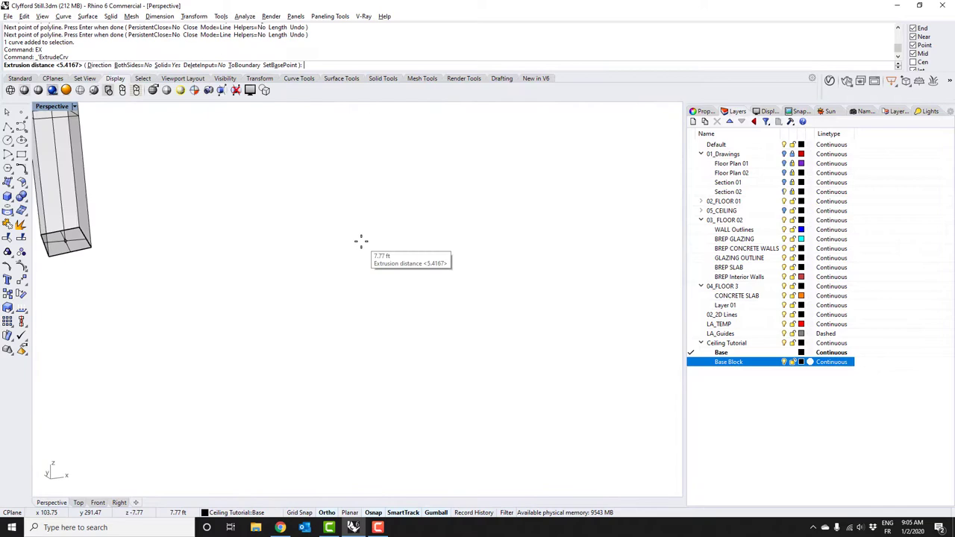
pyautogui.write('ZS')
pyautogui.press('Return')
pyautogui.scroll(-4, 381, 161)
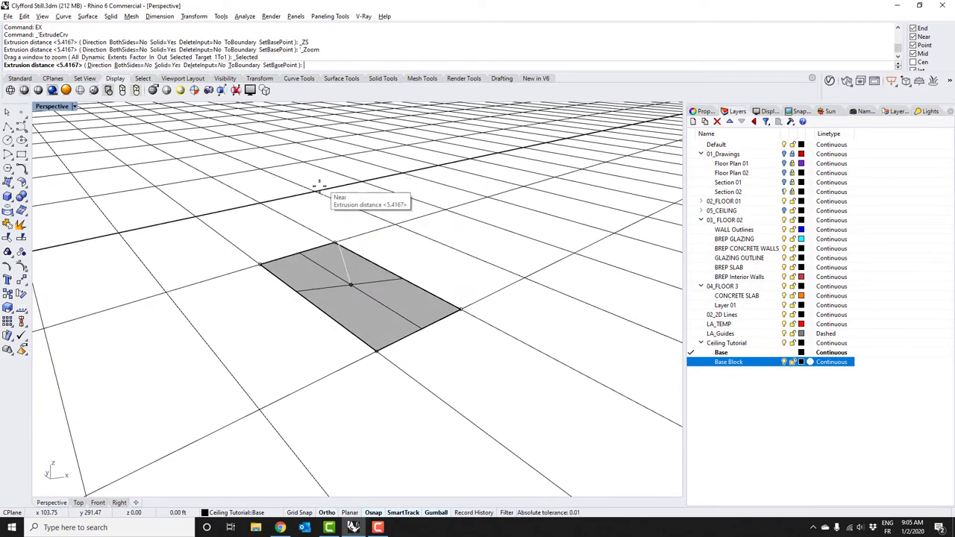
pyautogui.press('Return')
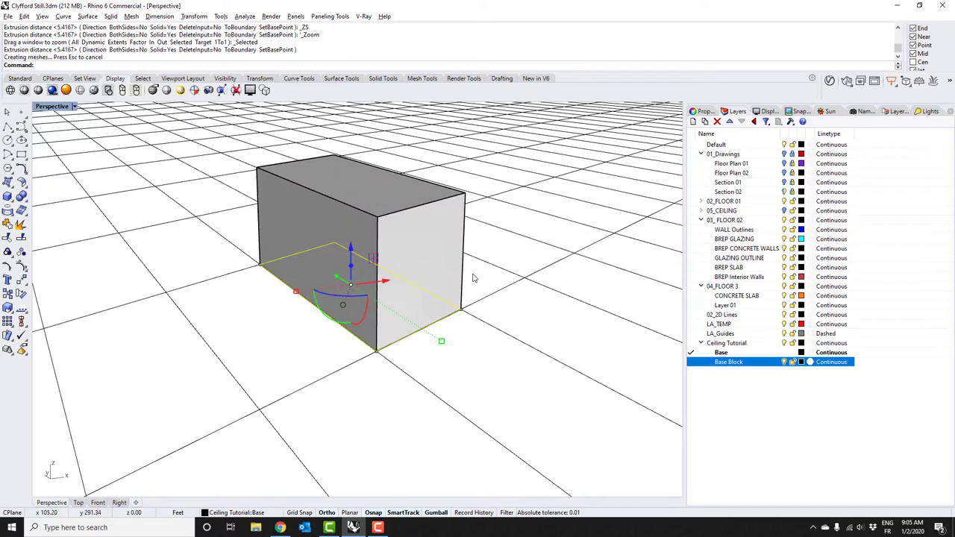
pyautogui.moveTo(388, 195)
pyautogui.mouseDown(button='right')
pyautogui.moveTo(405, 202)
pyautogui.moveTo(372, 188)
pyautogui.mouseUp(button='right')
pyautogui.moveTo(349, 153); pyautogui.dragTo(355, 178)
pyautogui.moveTo(511, 242); pyautogui.dragTo(446, 309, button='right')
pyautogui.press('Escape')
pyautogui.scroll(-3, 447, 310)
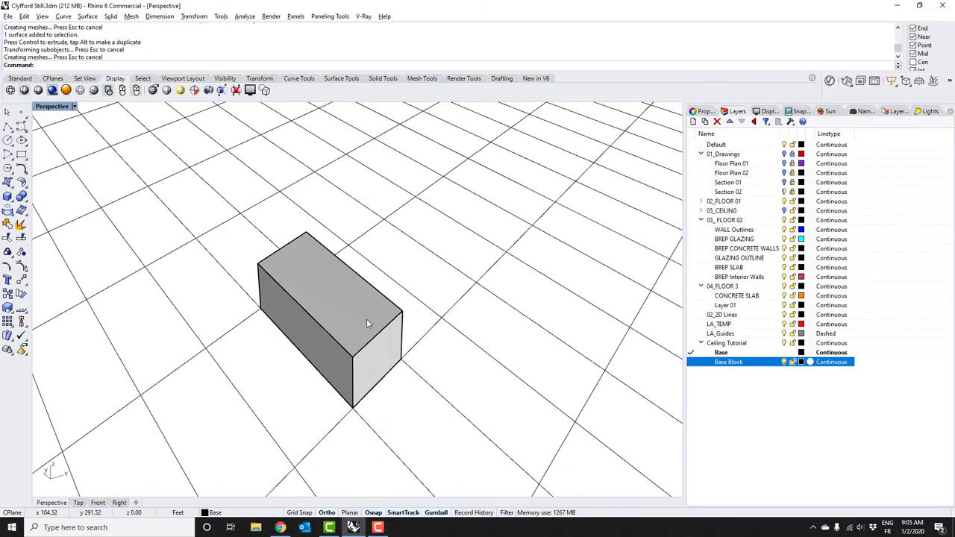
# Orbit and zoom around the grid to inspect the box, then deselect it
pyautogui.click(366, 319)
pyautogui.scroll(-2, 367, 319)
pyautogui.moveTo(367, 318); pyautogui.dragTo(418, 255, button='right')
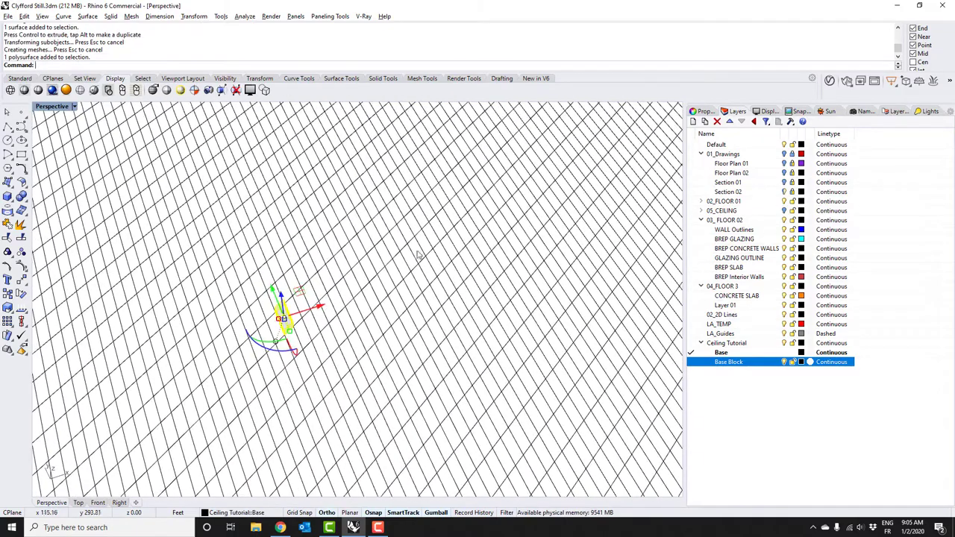
pyautogui.moveTo(301, 144); pyautogui.dragTo(455, 254, button='right')
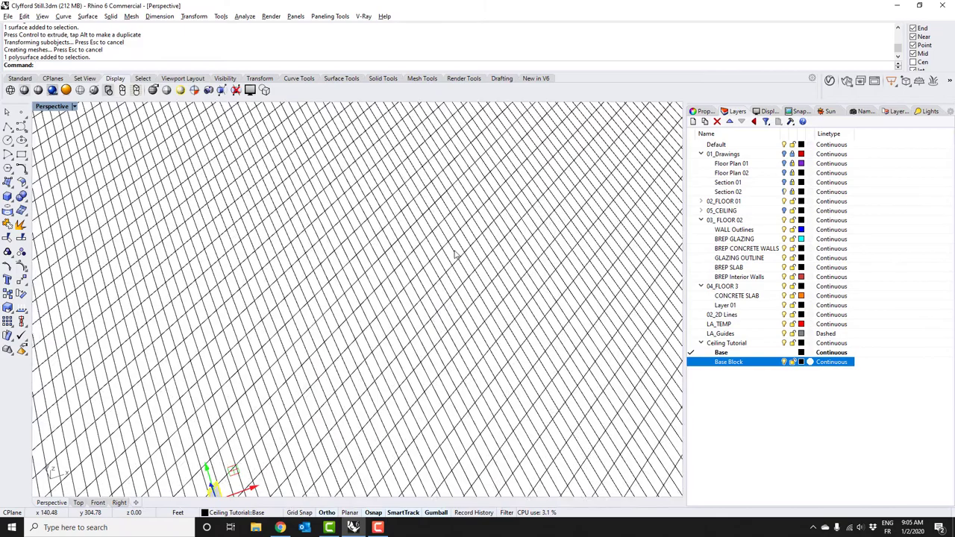
pyautogui.scroll(-3, 448, 351)
pyautogui.moveTo(402, 382); pyautogui.dragTo(328, 328, button='right')
pyautogui.scroll(5, 357, 388)
pyautogui.press('Escape')
pyautogui.scroll(4, 319, 310)
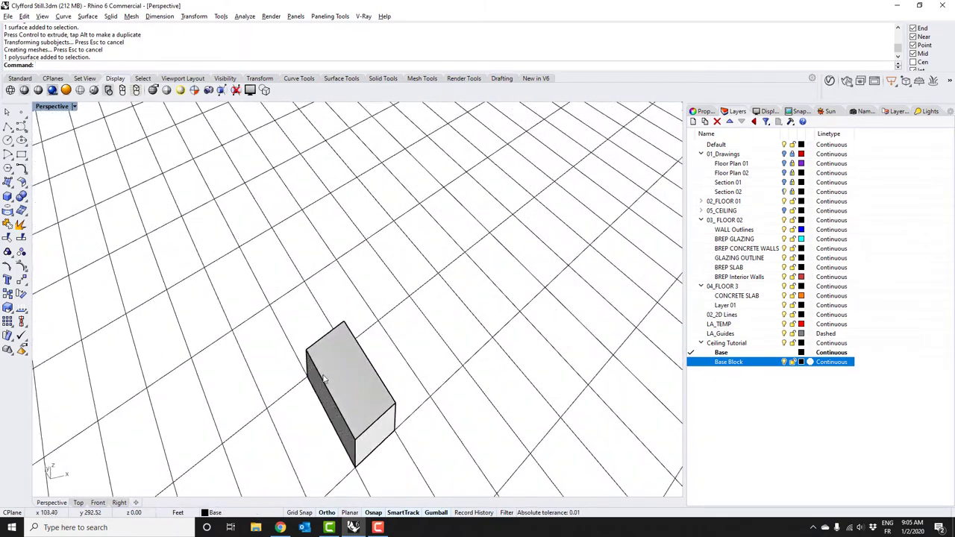
# Name the new layer 'Ceiling Blocks' and make it the current layer
pyautogui.click(317, 304)
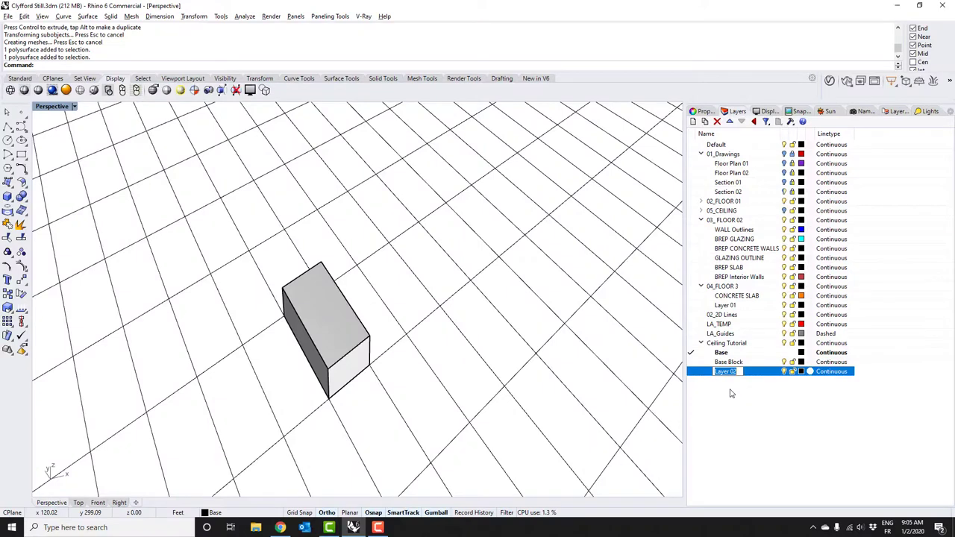
pyautogui.write('Ceiling Blocks')
pyautogui.press('Return')
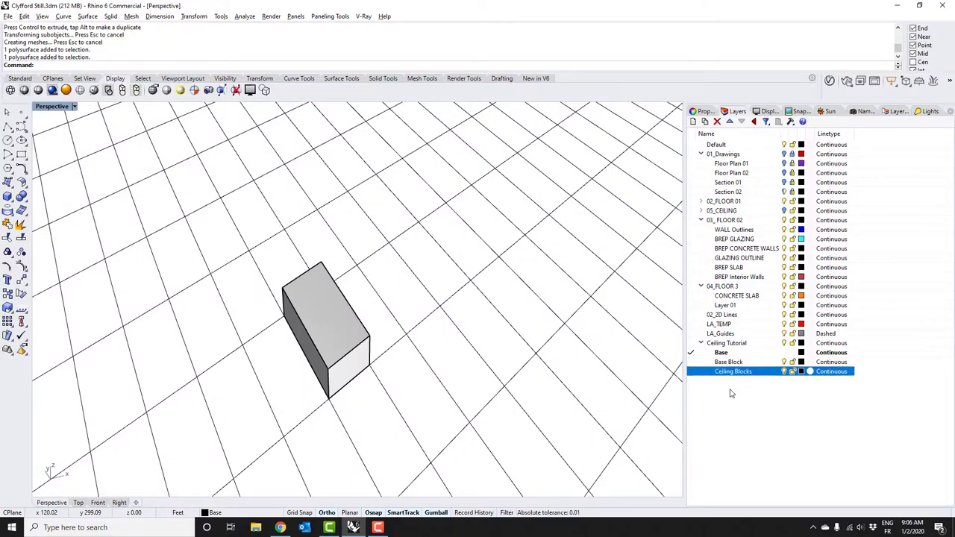
pyautogui.click(690, 371)
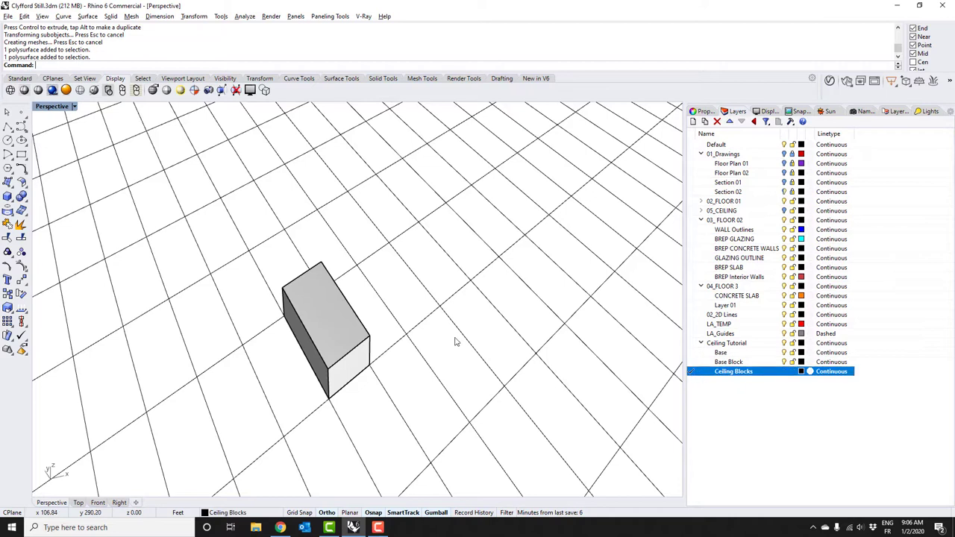
# Define the box as block 'Ceiling Module' with its base point at the box's bottom corner
pyautogui.click(334, 321)
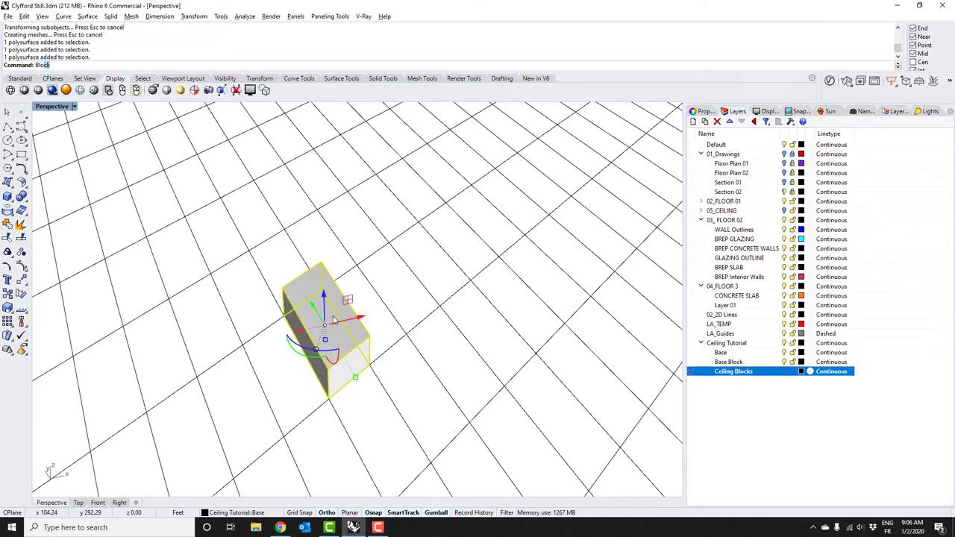
pyautogui.press('Return')
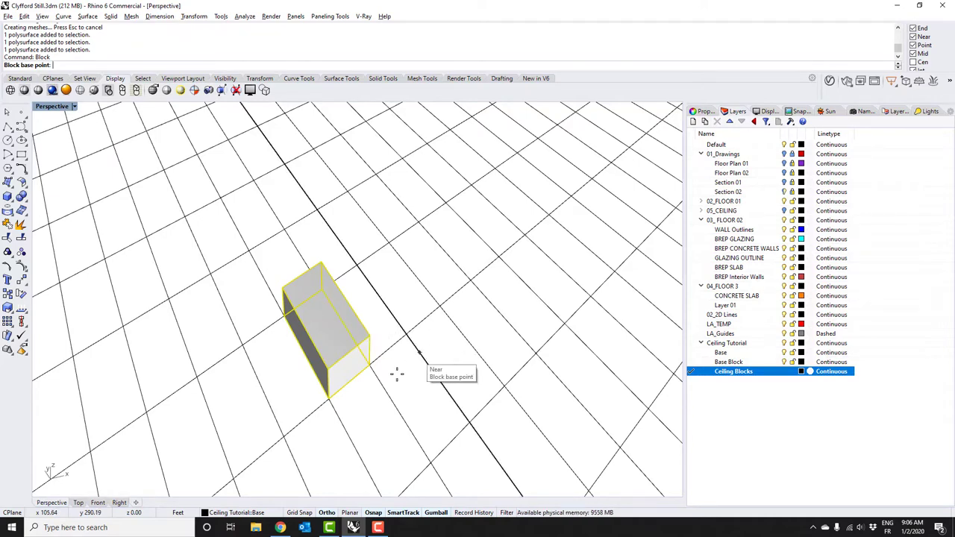
pyautogui.click(329, 402)
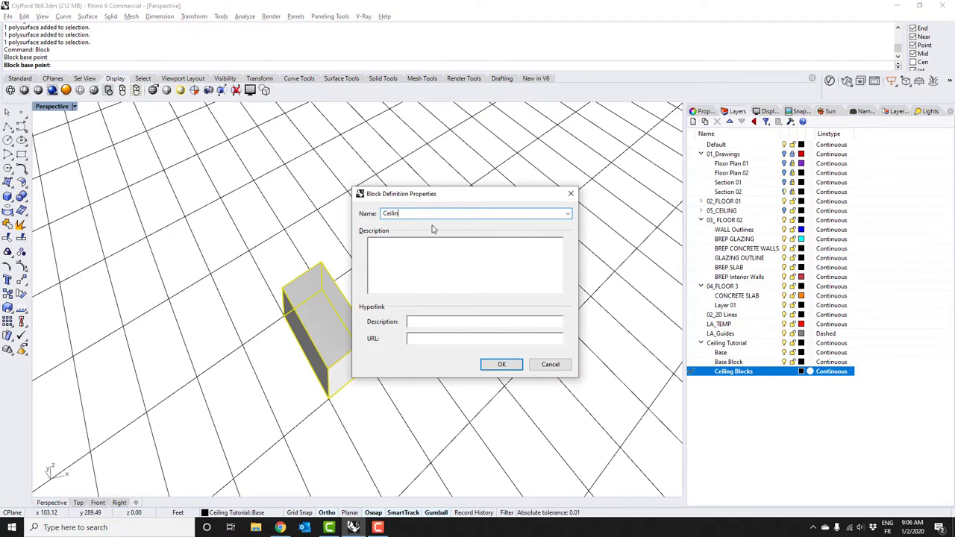
pyautogui.press('BackSpace')
pyautogui.press('Return')
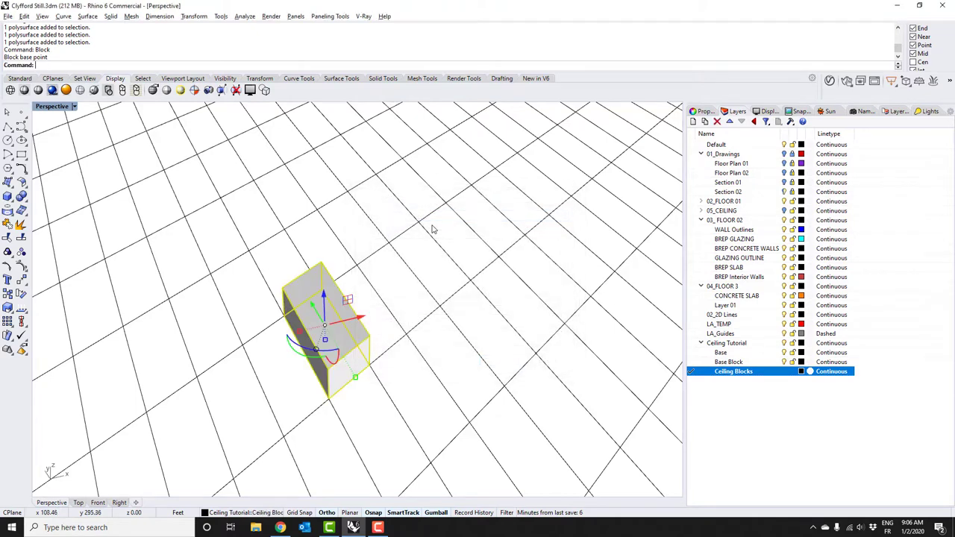
pyautogui.click(424, 249)
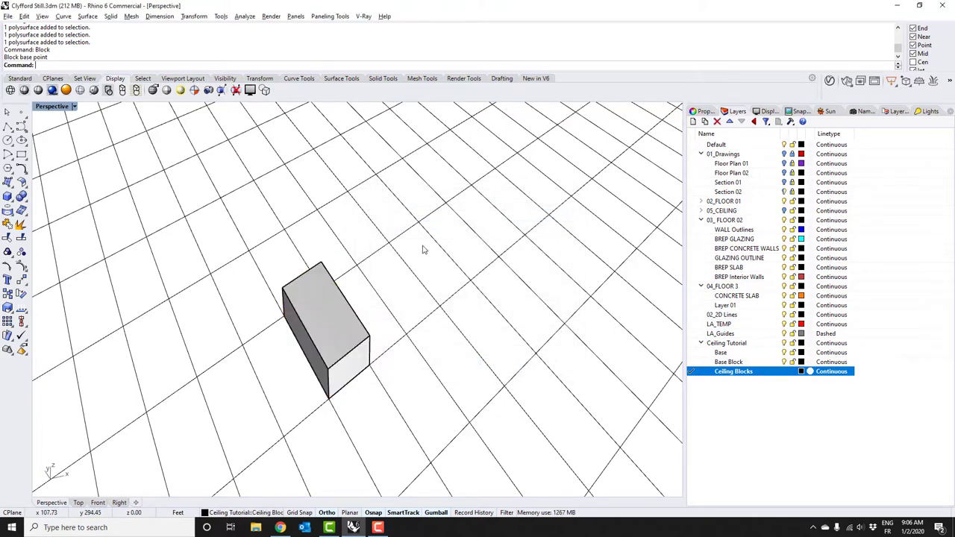
pyautogui.click(337, 341)
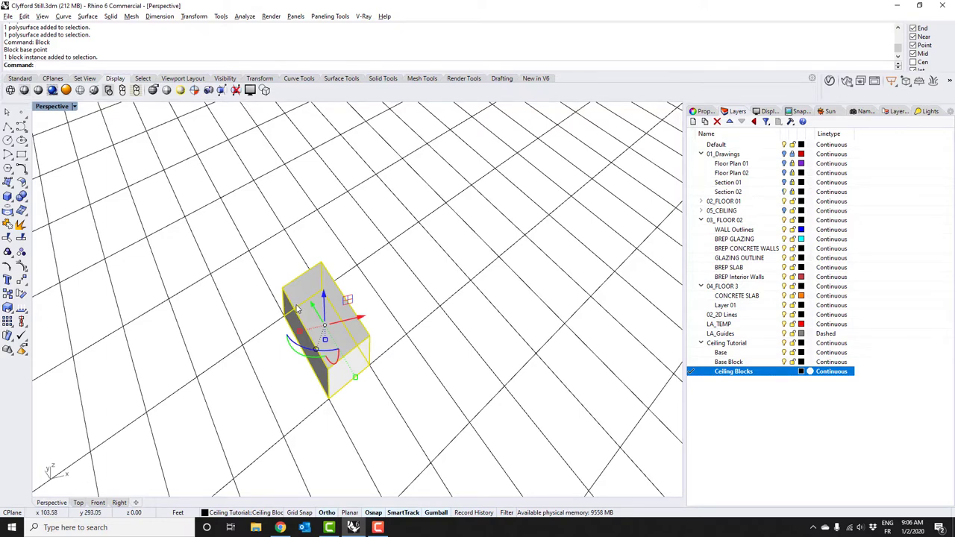
# Copy the block end to end from its bottom corner into a row of four
pyautogui.write('C')
pyautogui.press('Return')
pyautogui.click(332, 398)
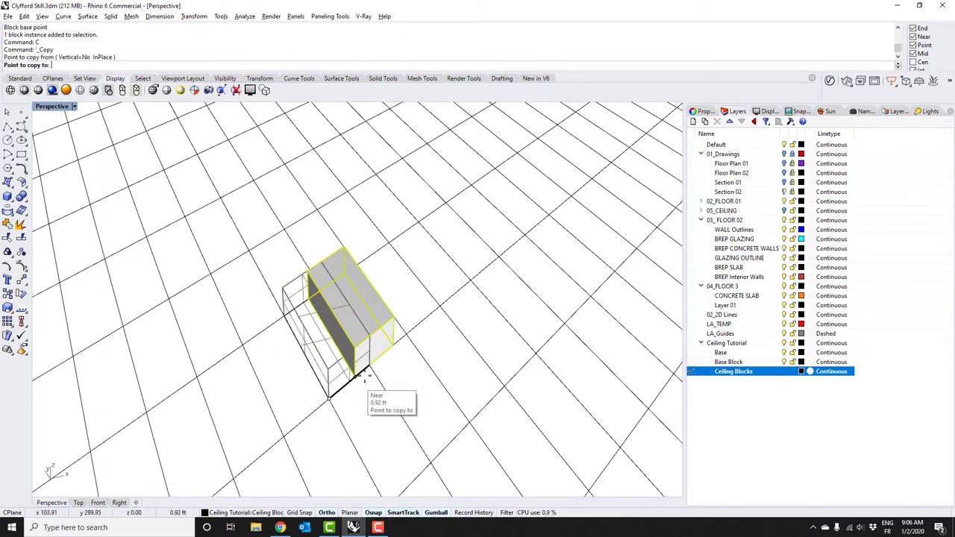
pyautogui.click(407, 332)
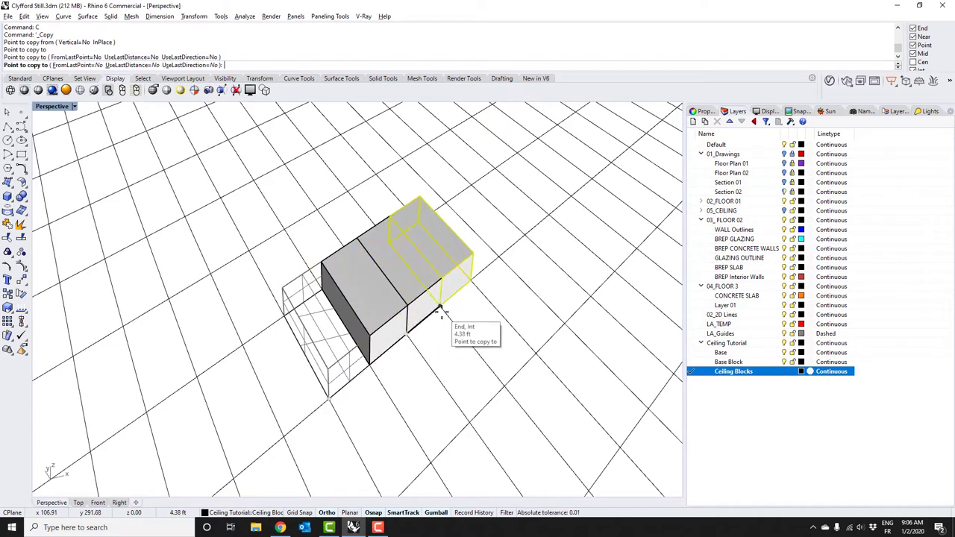
pyautogui.click(441, 304)
pyautogui.click(477, 280)
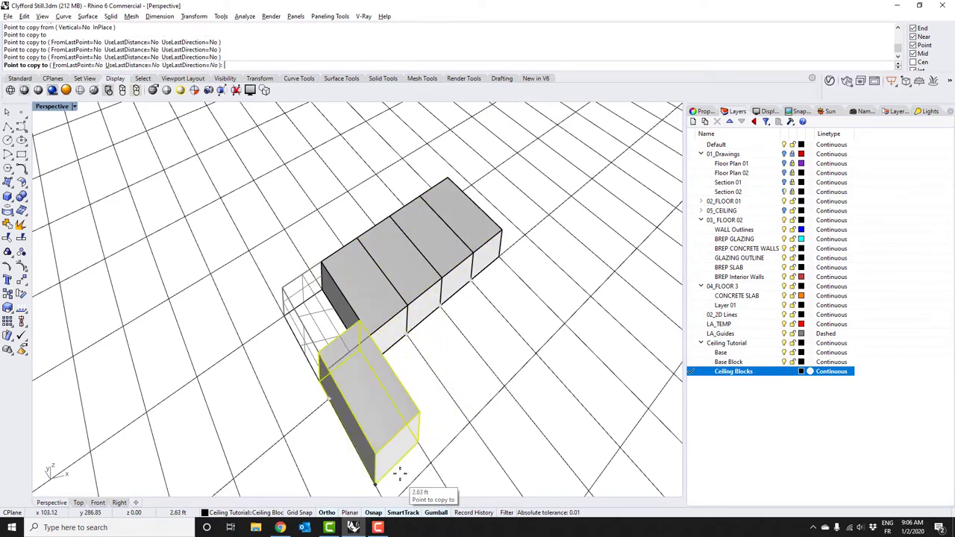
pyautogui.scroll(2, 403, 418)
# Add a second row of block copies beside the first to complete the rectangular patch
pyautogui.click(385, 432)
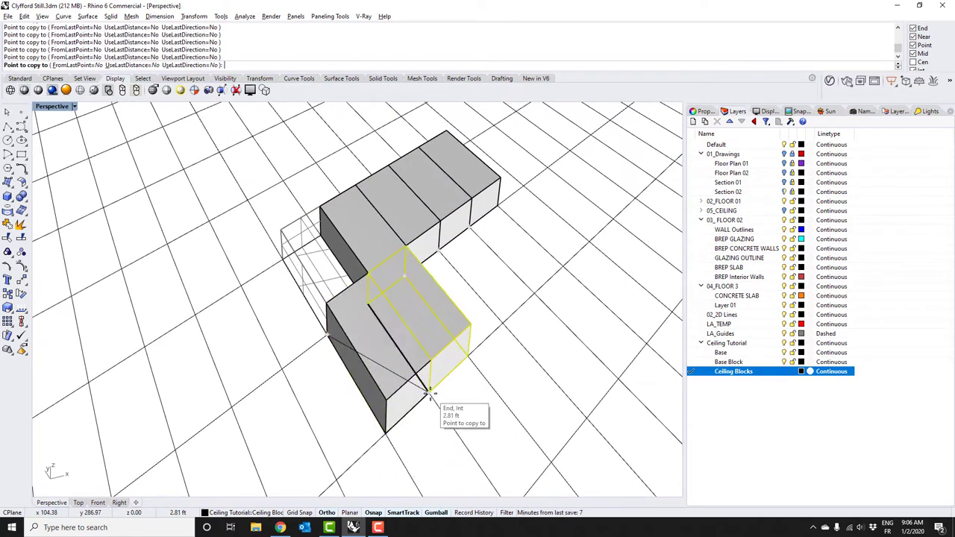
pyautogui.click(429, 393)
pyautogui.click(467, 357)
pyautogui.click(504, 325)
pyautogui.click(536, 297)
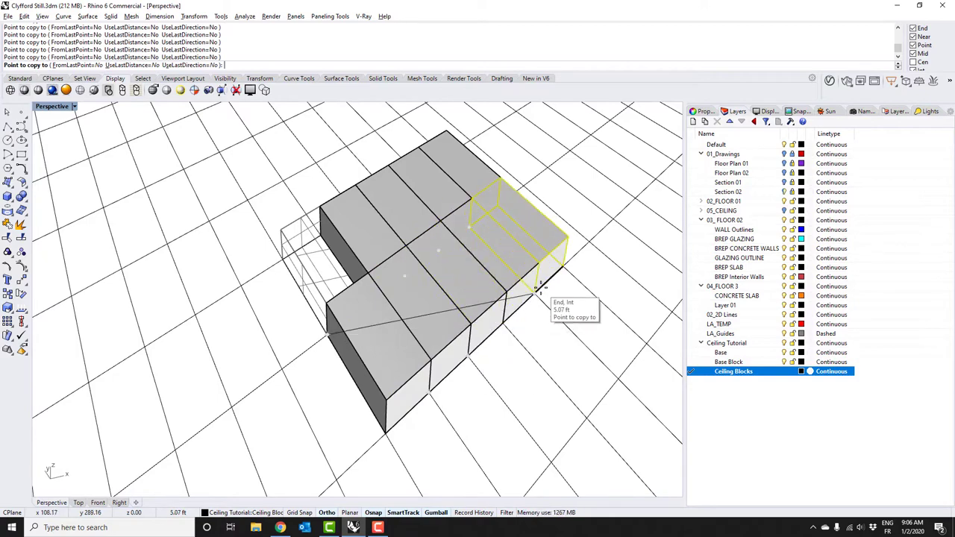
pyautogui.press('Return')
pyautogui.moveTo(493, 312)
pyautogui.mouseDown(button='right')
pyautogui.moveTo(441, 292)
pyautogui.moveTo(432, 277)
pyautogui.moveTo(503, 279)
pyautogui.moveTo(496, 313)
pyautogui.mouseUp(button='right')
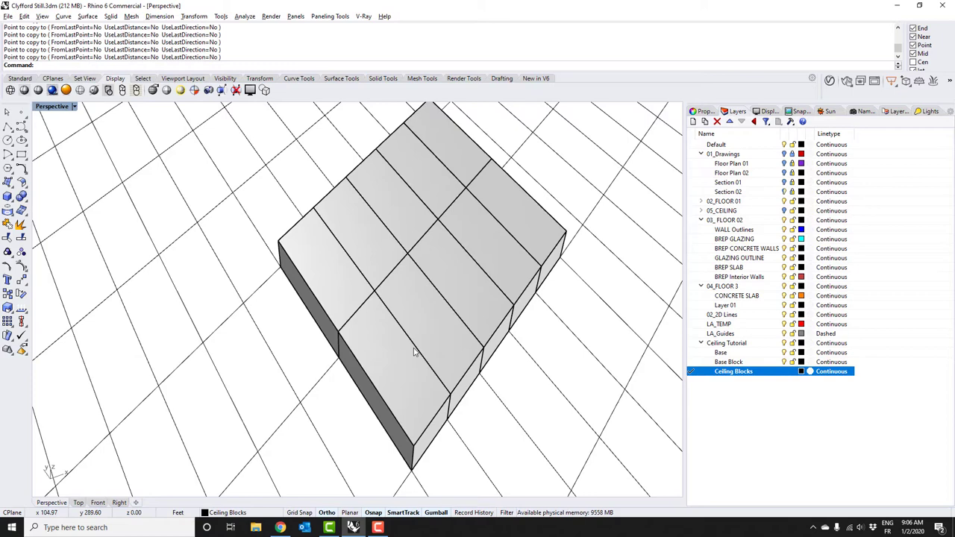
pyautogui.moveTo(415, 353); pyautogui.dragTo(349, 291, button='right')
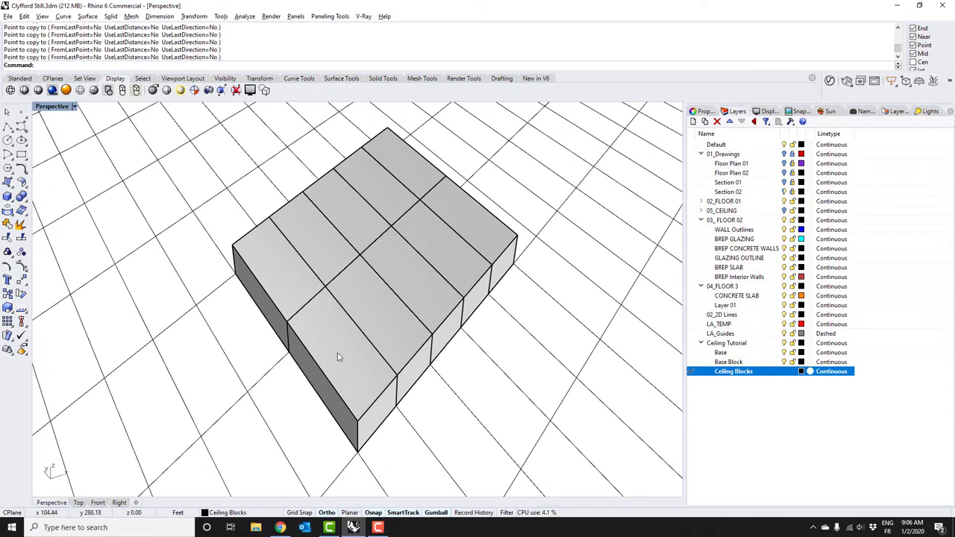
# In Ceiling Module block edit, widen the box with the gumball and apply the change
pyautogui.click(290, 281)
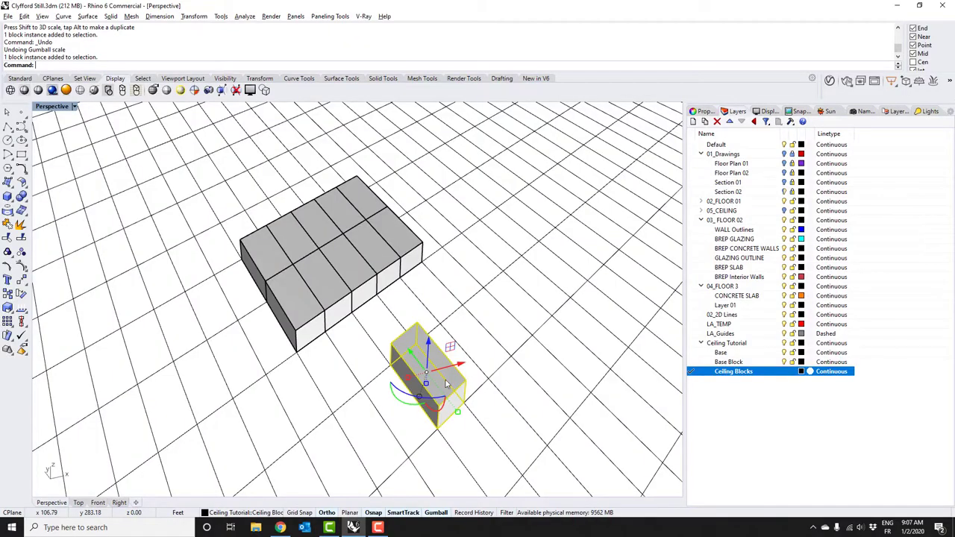
pyautogui.doubleClick(460, 381)
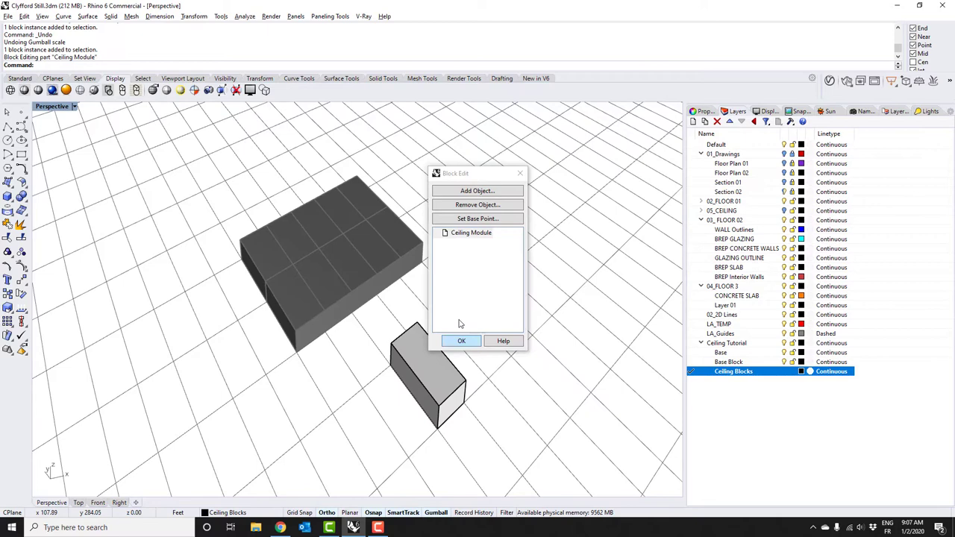
pyautogui.moveTo(467, 173); pyautogui.dragTo(556, 215)
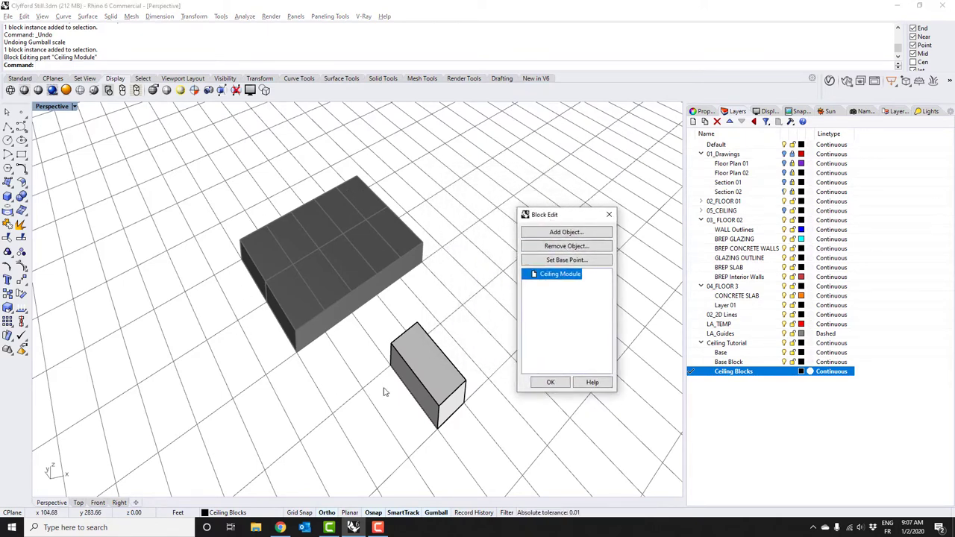
pyautogui.click(435, 370)
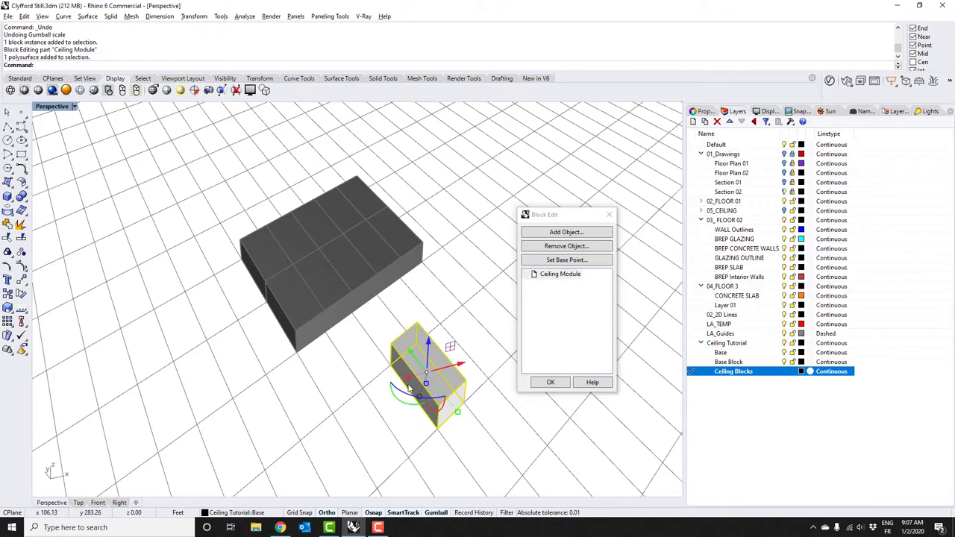
pyautogui.moveTo(406, 377); pyautogui.dragTo(403, 447)
pyautogui.click(549, 383)
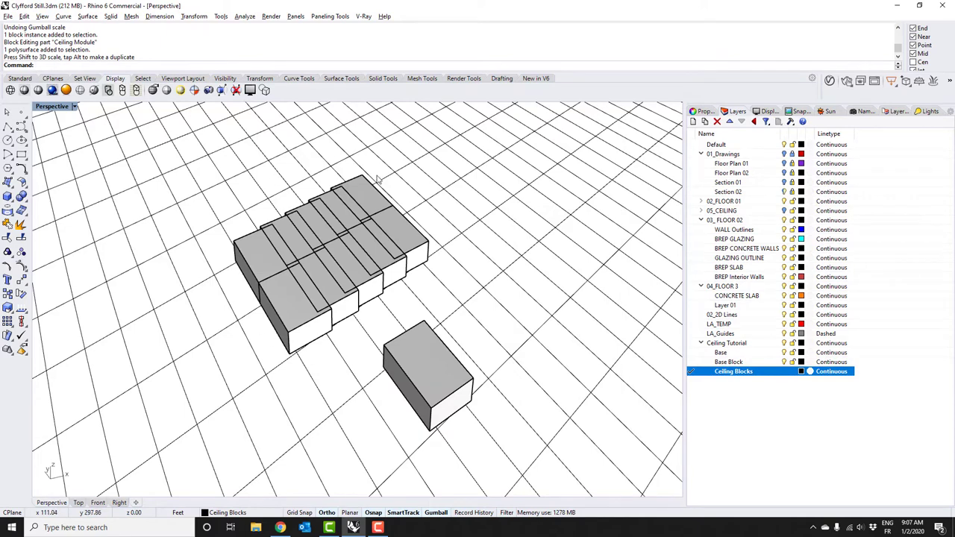
# Undo the block resize so all tiled copies return to the original box size
pyautogui.click(415, 388)
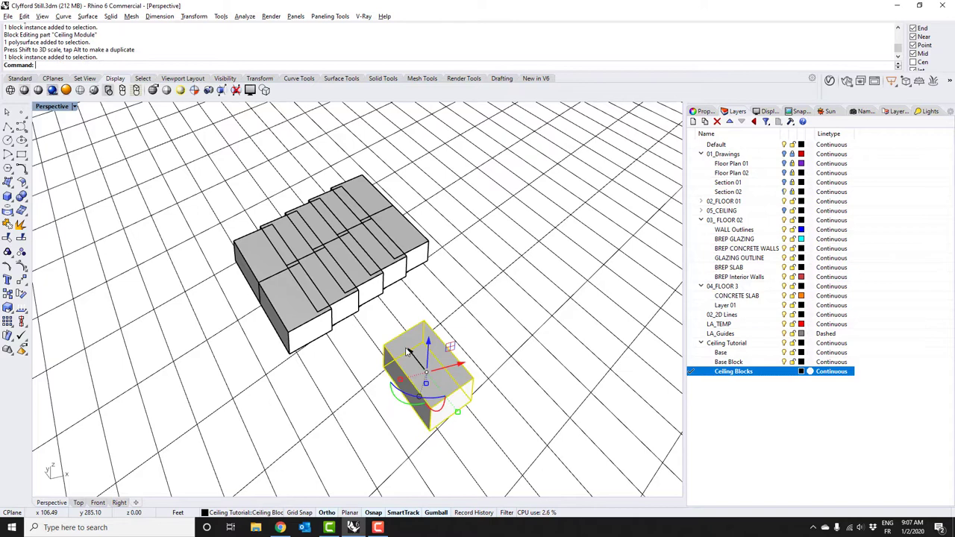
pyautogui.click(383, 322)
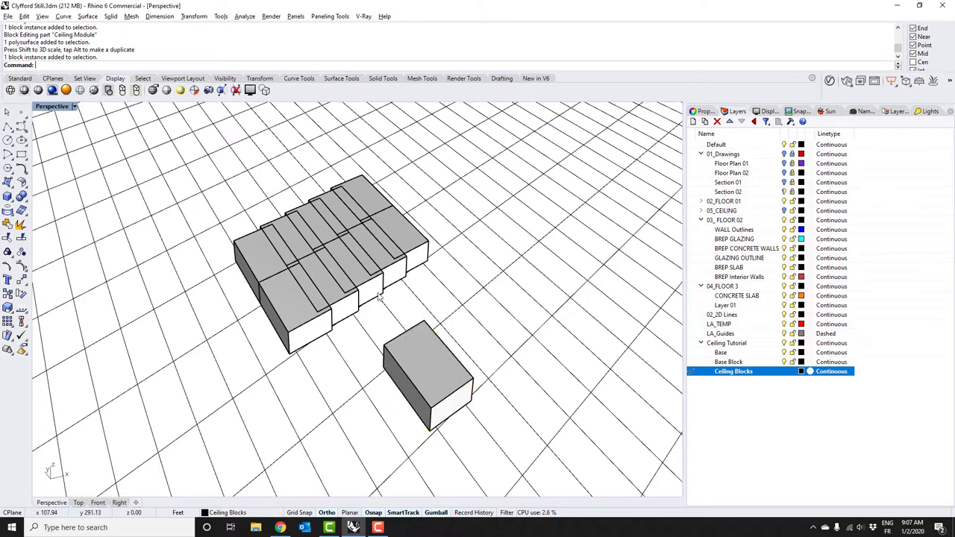
pyautogui.hotkey('ctrl', 'z')
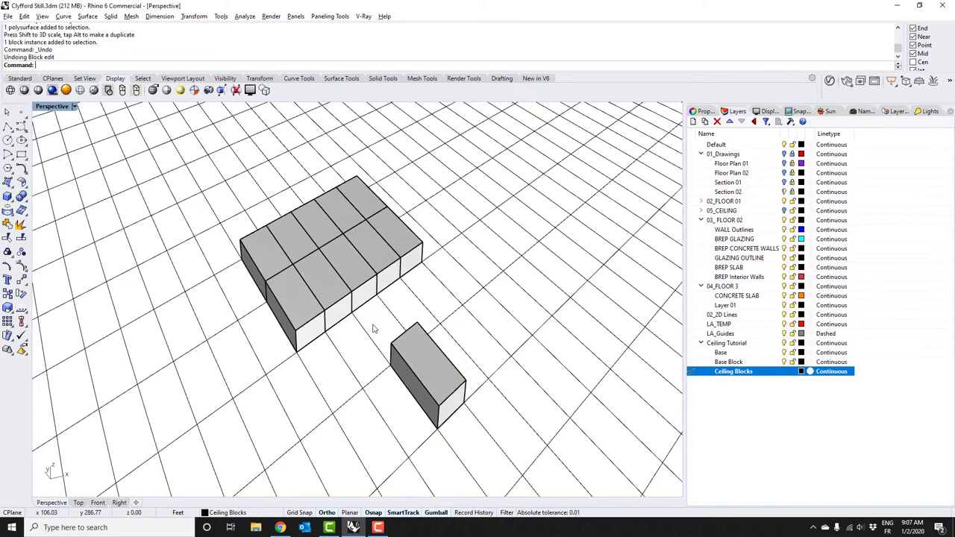
pyautogui.moveTo(457, 398); pyautogui.dragTo(419, 329, button='right')
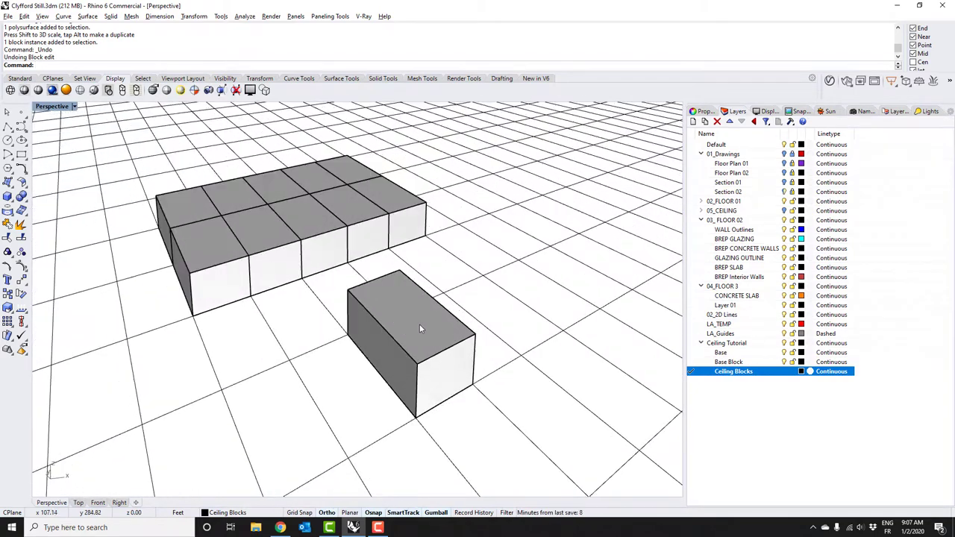
# Enter Ceiling Module block edit and draw a line along the box's bottom edge
pyautogui.doubleClick(426, 334)
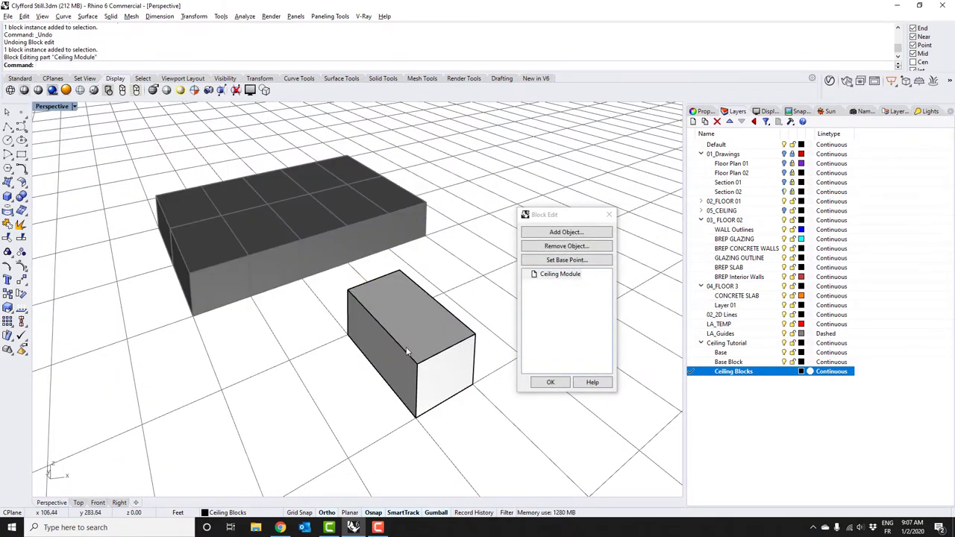
pyautogui.moveTo(407, 352); pyautogui.dragTo(357, 411, button='right')
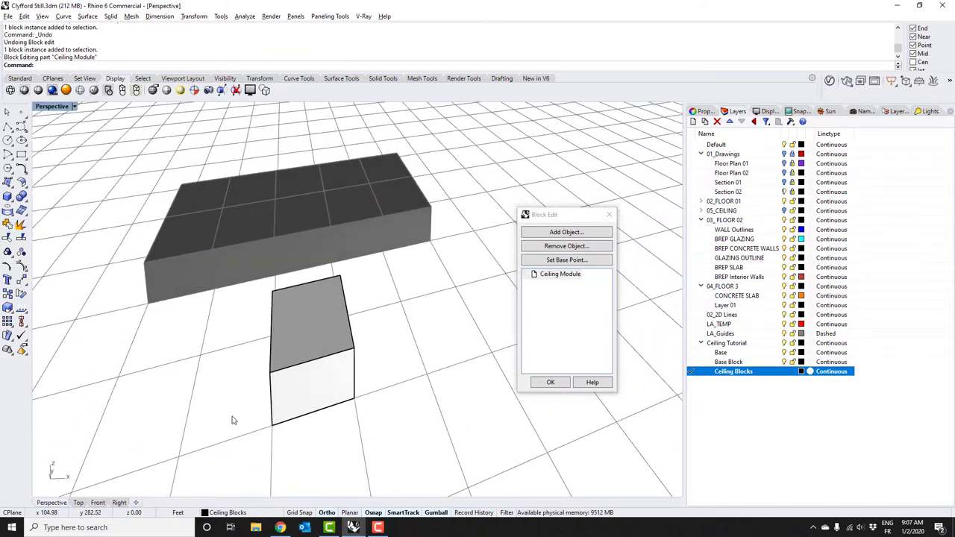
pyautogui.moveTo(314, 370); pyautogui.dragTo(262, 300, button='right')
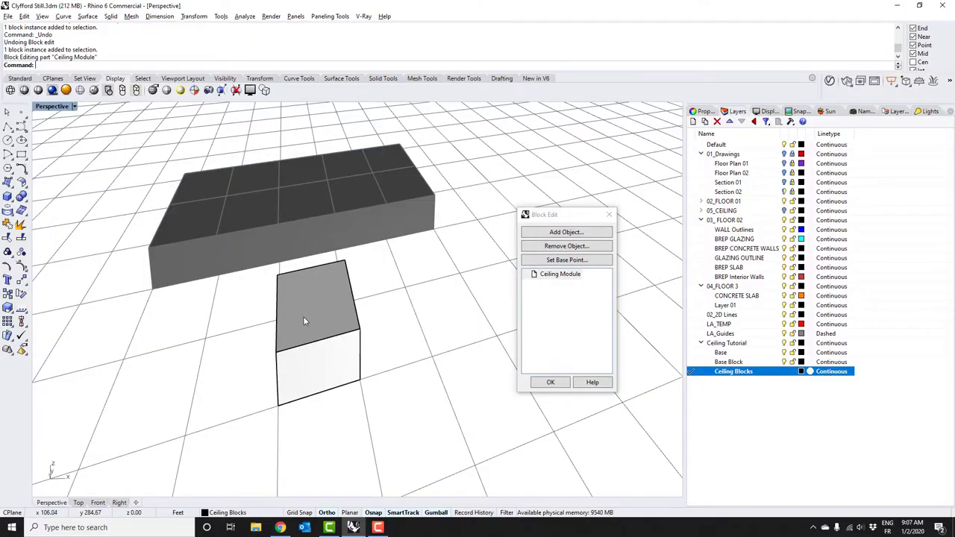
pyautogui.write('L')
pyautogui.press('Return')
pyautogui.click(321, 392)
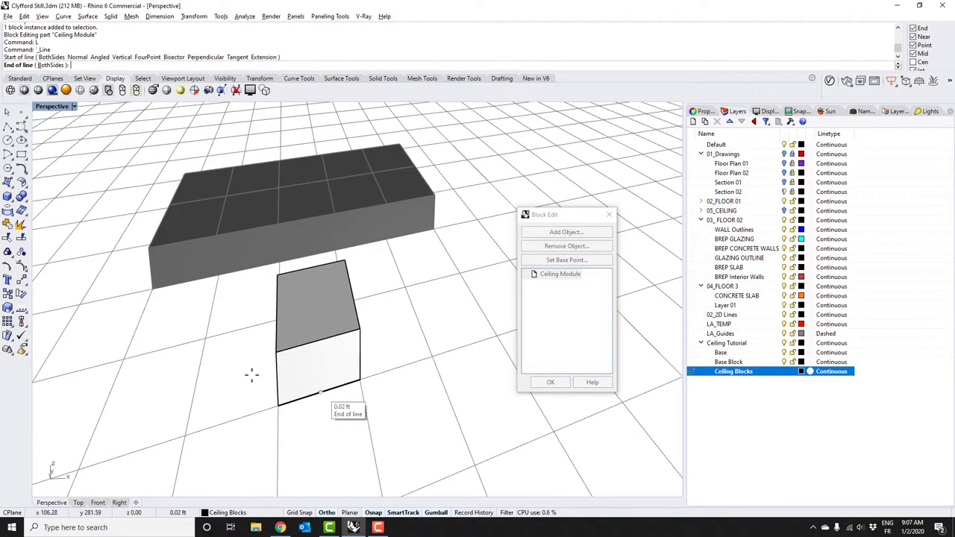
pyautogui.write('zs')
pyautogui.press('Return')
pyautogui.scroll(-5, 276, 331)
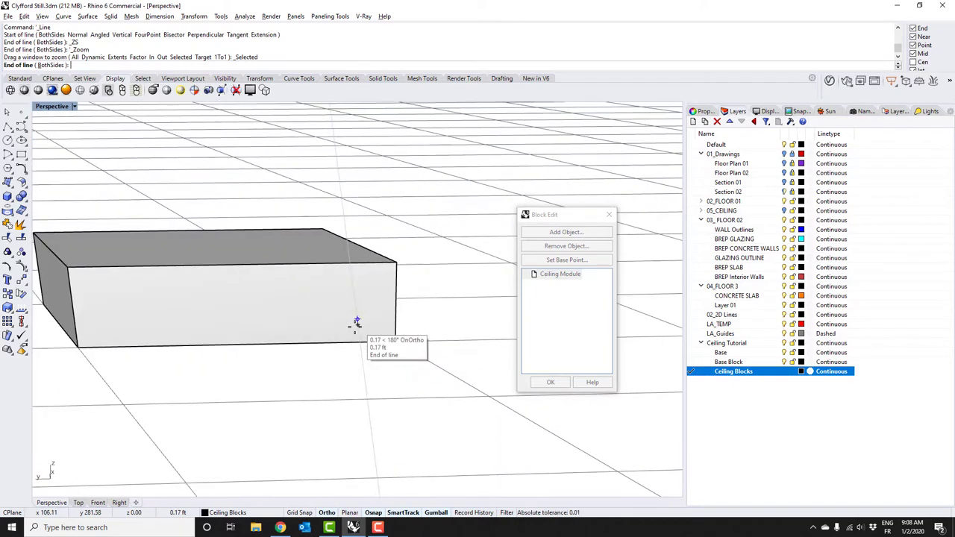
pyautogui.press('Escape')
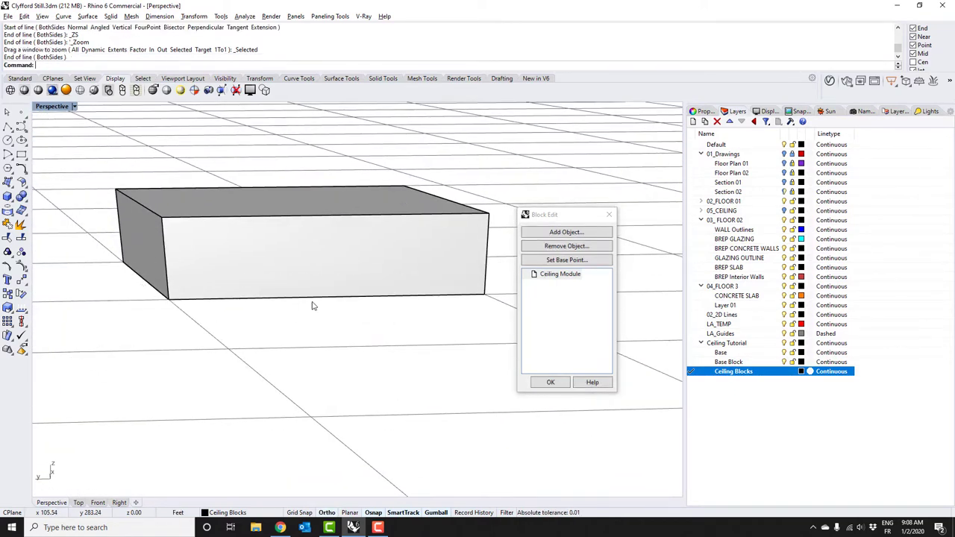
# Stretch the edge line in one direction so it extends well beyond the box
pyautogui.moveTo(313, 306); pyautogui.dragTo(302, 285, button='right')
pyautogui.click(303, 285)
pyautogui.click(339, 309)
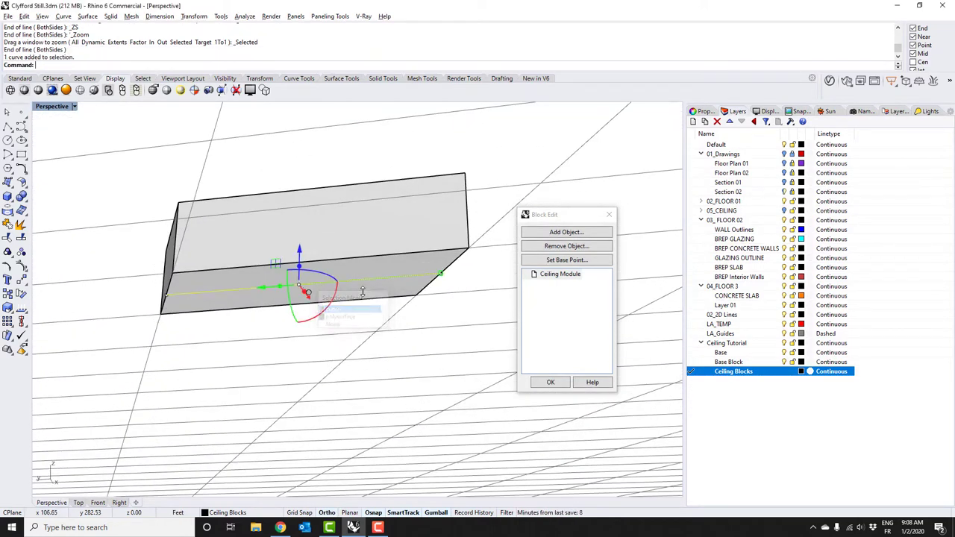
pyautogui.write('s')
pyautogui.press('Return')
pyautogui.click(309, 283)
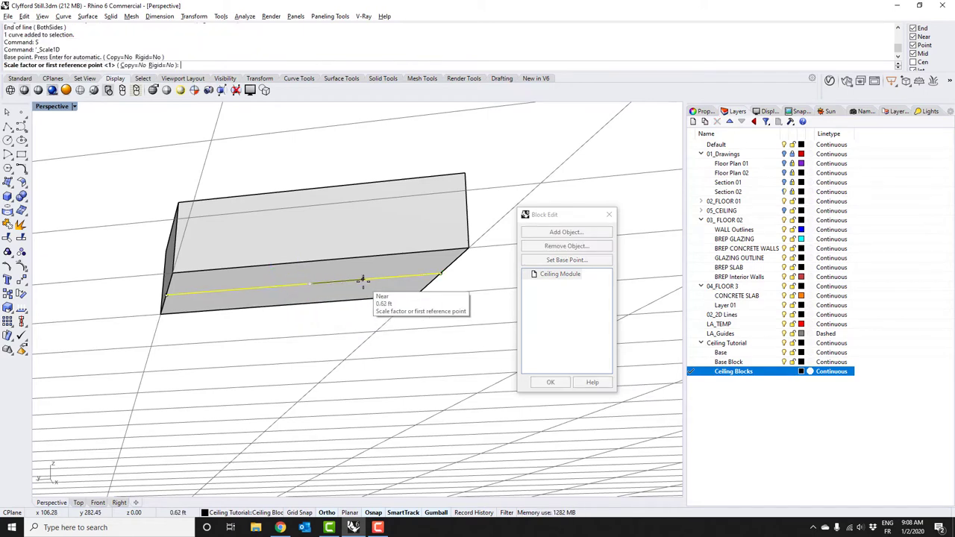
pyautogui.click(363, 280)
pyautogui.click(457, 289)
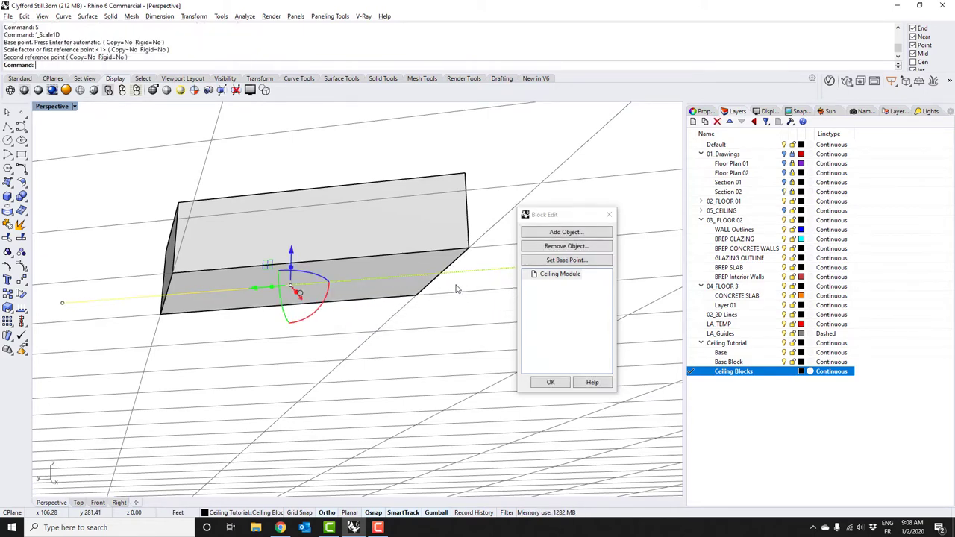
pyautogui.press('Escape')
pyautogui.moveTo(348, 285); pyautogui.dragTo(381, 358, button='right')
# Pipe the stretched line with a 0.53 ft radius, keeping the same end radius
pyautogui.click(385, 362)
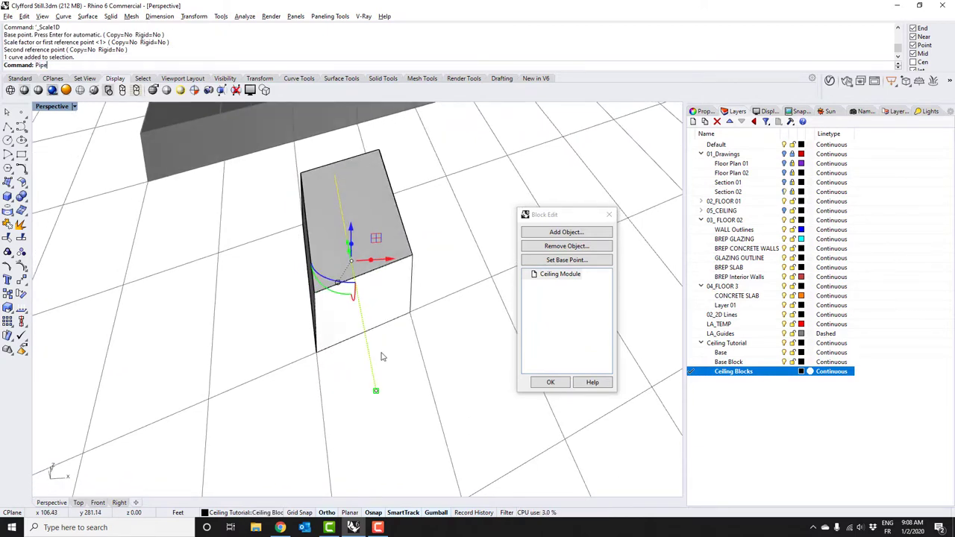
pyautogui.press('Return')
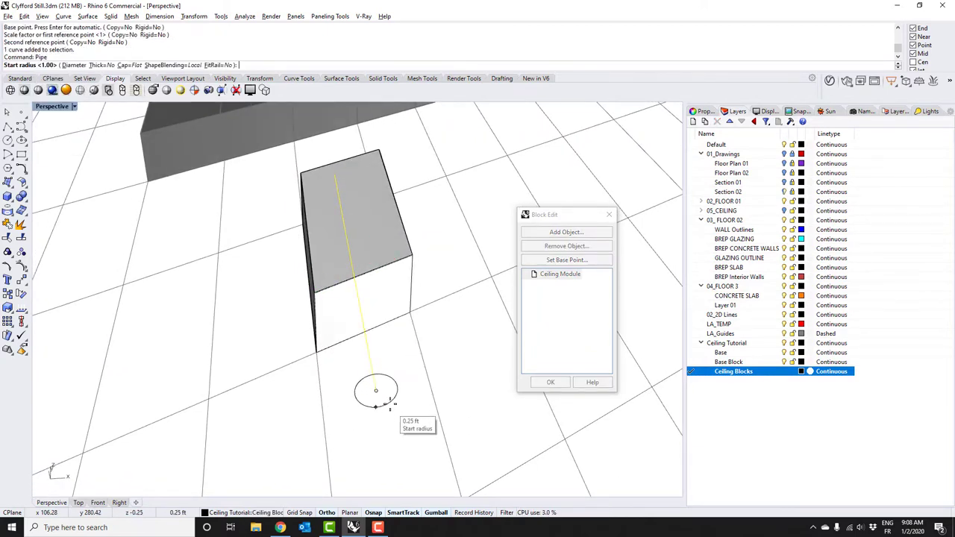
pyautogui.moveTo(390, 422); pyautogui.dragTo(384, 318, button='right')
pyautogui.scroll(3, 383, 317)
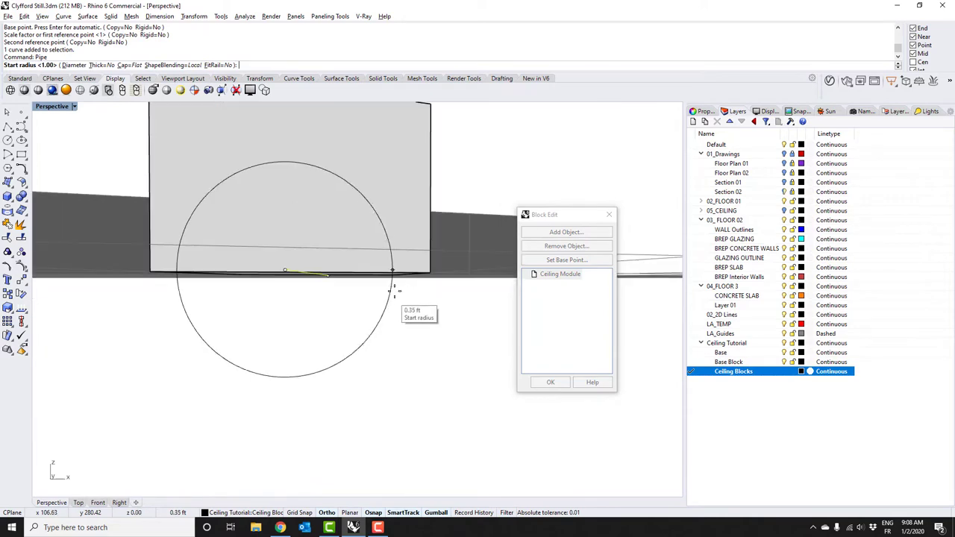
pyautogui.moveTo(420, 286); pyautogui.dragTo(349, 392, button='right')
pyautogui.scroll(3, 352, 394)
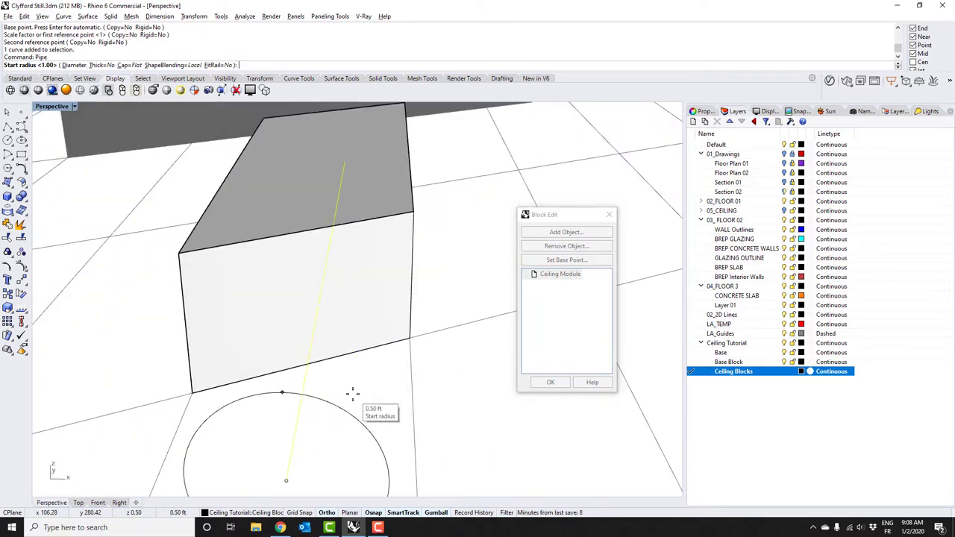
pyautogui.scroll(-5, 330, 426)
pyautogui.moveTo(330, 426); pyautogui.dragTo(370, 481, button='right')
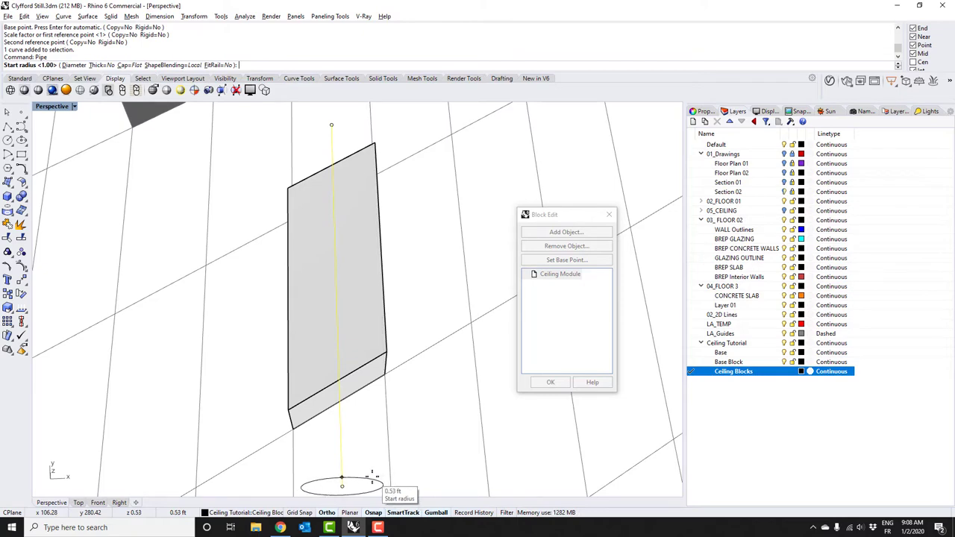
pyautogui.click(372, 476)
pyautogui.moveTo(372, 476); pyautogui.dragTo(362, 373, button='right')
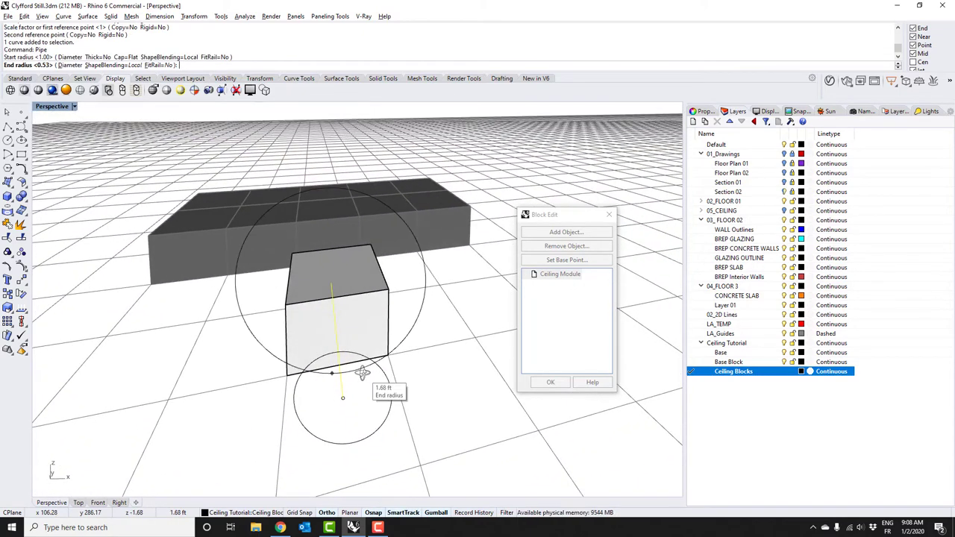
pyautogui.press('Return')
pyautogui.press('Return')
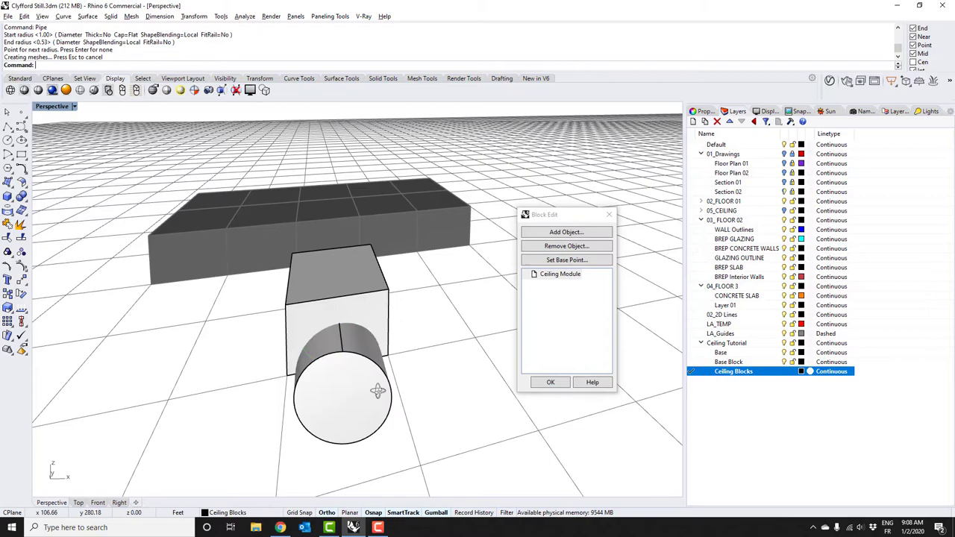
pyautogui.moveTo(377, 391); pyautogui.dragTo(343, 423, button='right')
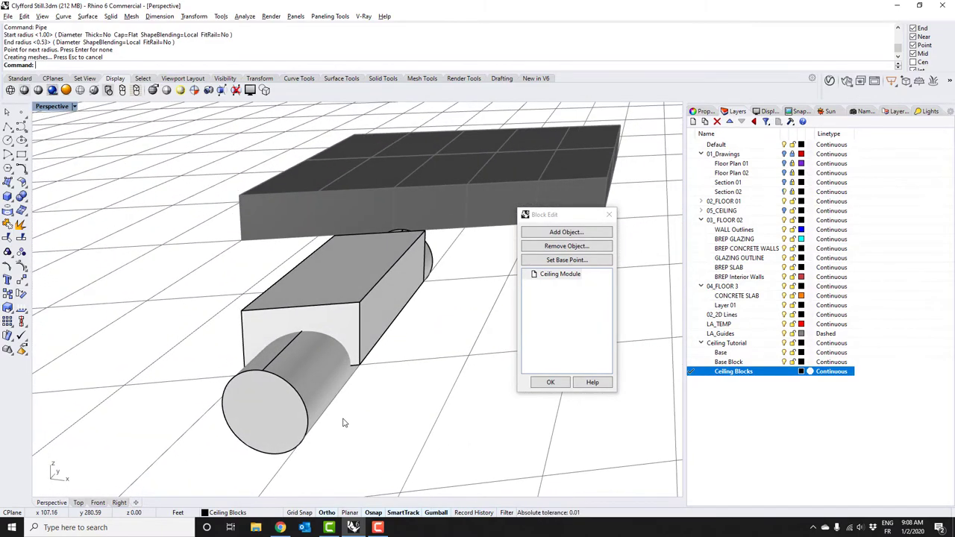
# Split the box with the cylinder and move the cylinder away from the box
pyautogui.click(22, 207)
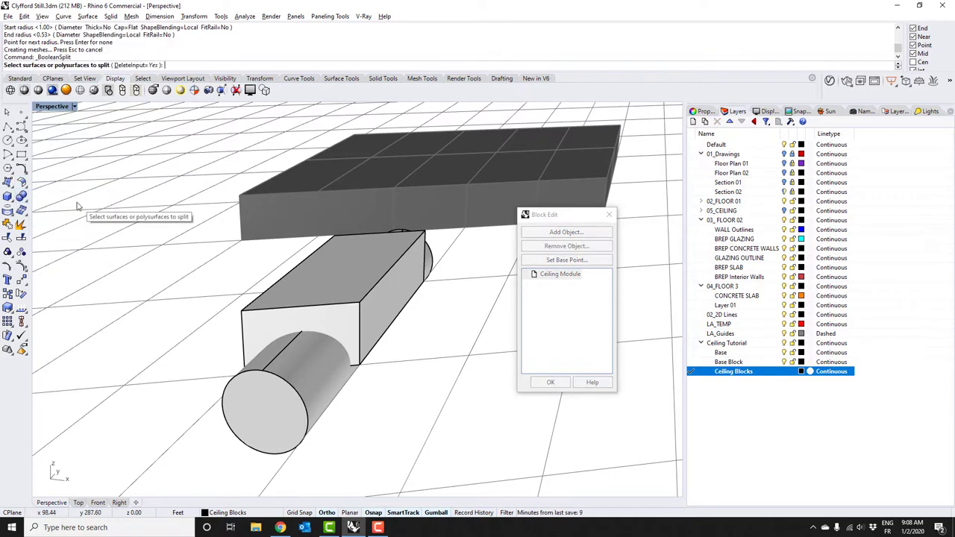
pyautogui.click(309, 289)
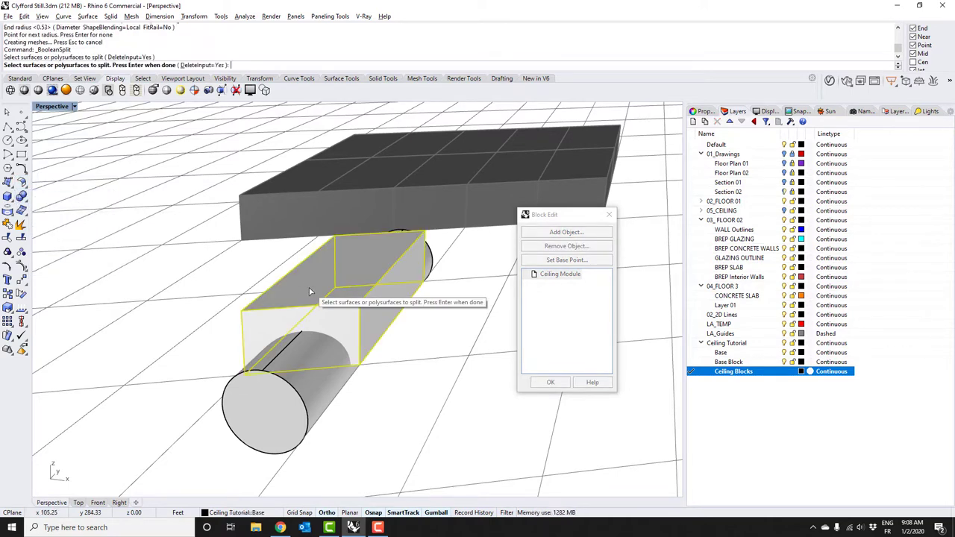
pyautogui.press('Return')
pyautogui.click(300, 363)
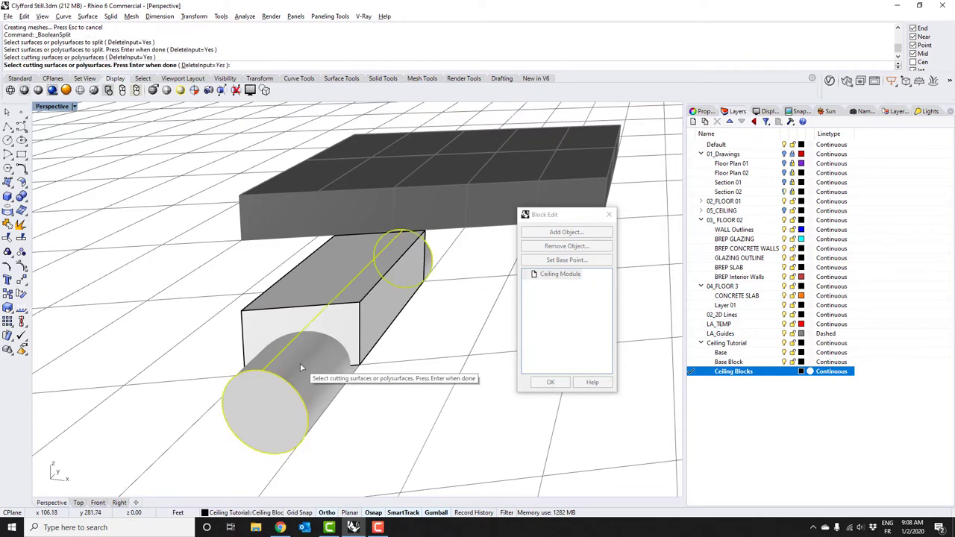
pyautogui.press('Return')
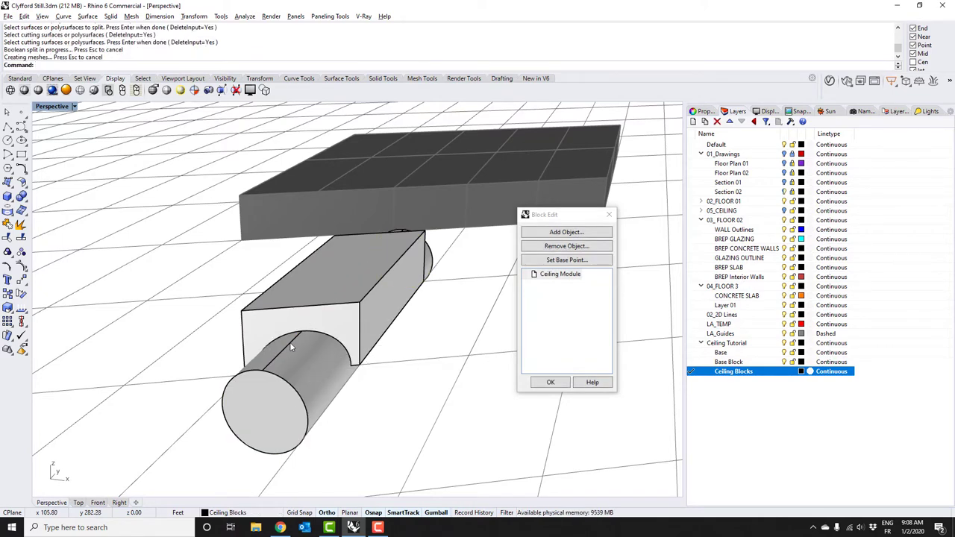
pyautogui.moveTo(290, 344); pyautogui.dragTo(295, 373, button='right')
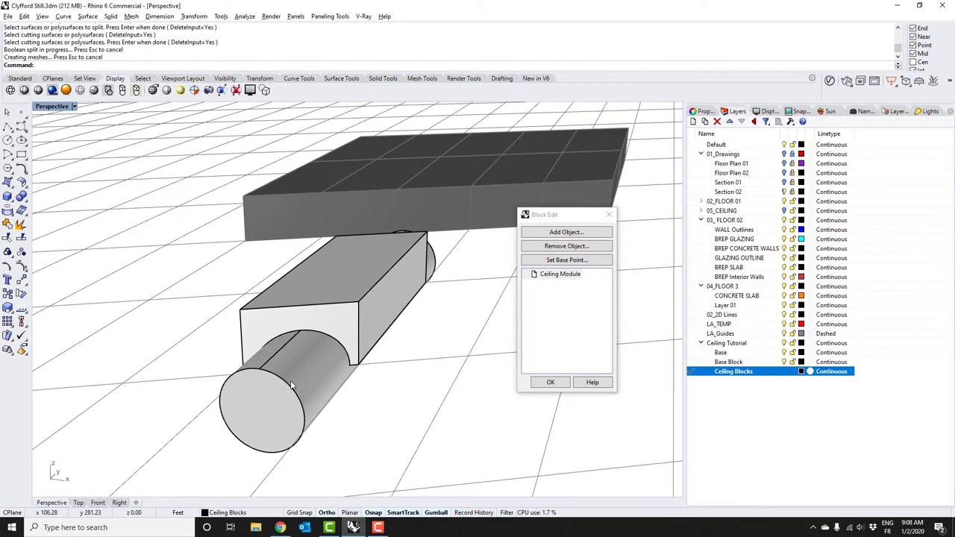
pyautogui.click(296, 373)
pyautogui.moveTo(387, 331); pyautogui.dragTo(276, 261)
pyautogui.press('Escape')
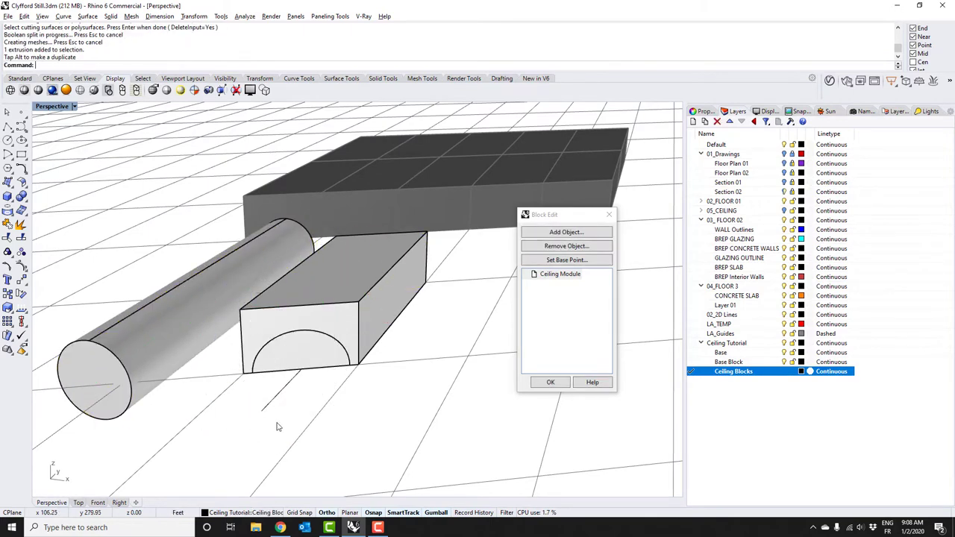
# Delete the leftover half-round cutter piece and the cylinder, then finish block editing
pyautogui.moveTo(332, 373); pyautogui.dragTo(340, 359, button='right')
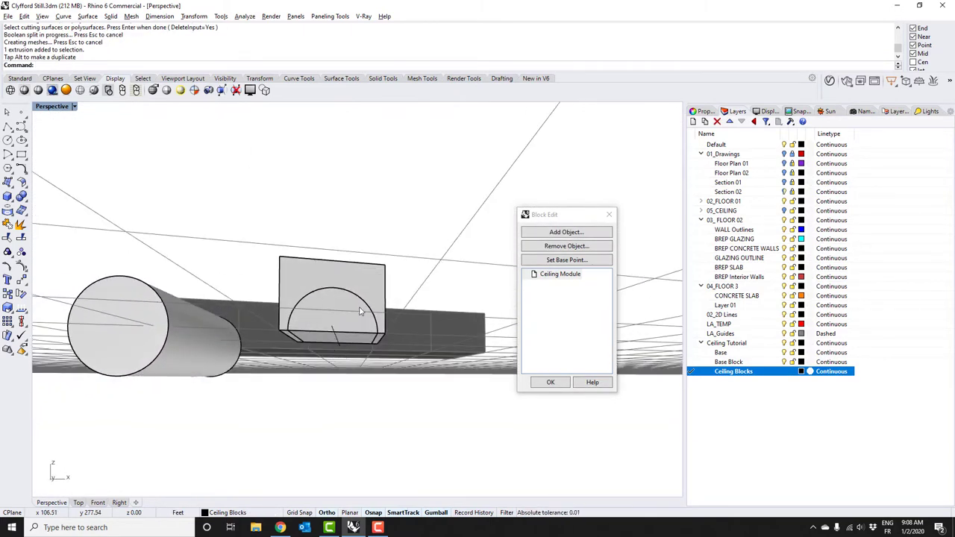
pyautogui.scroll(5, 315, 335)
pyautogui.click(337, 335)
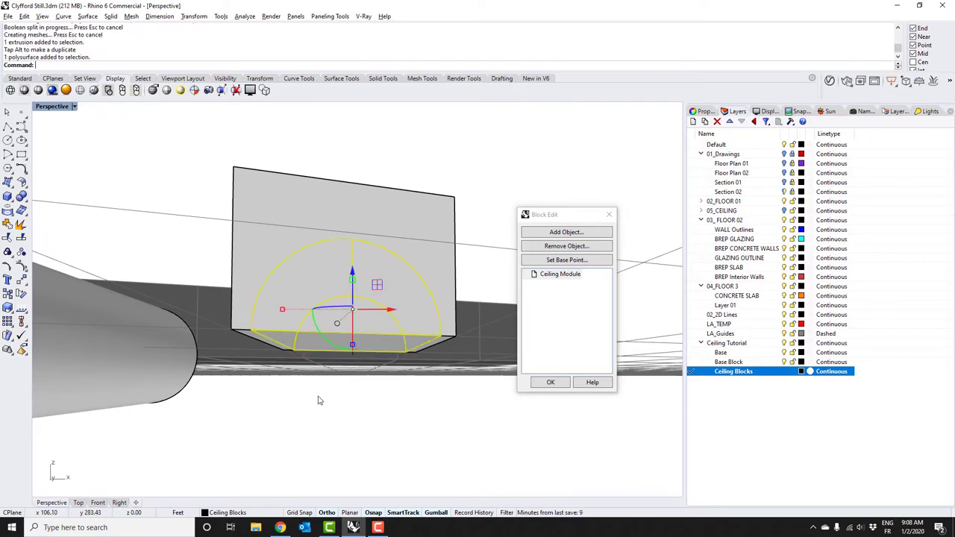
pyautogui.click(308, 417)
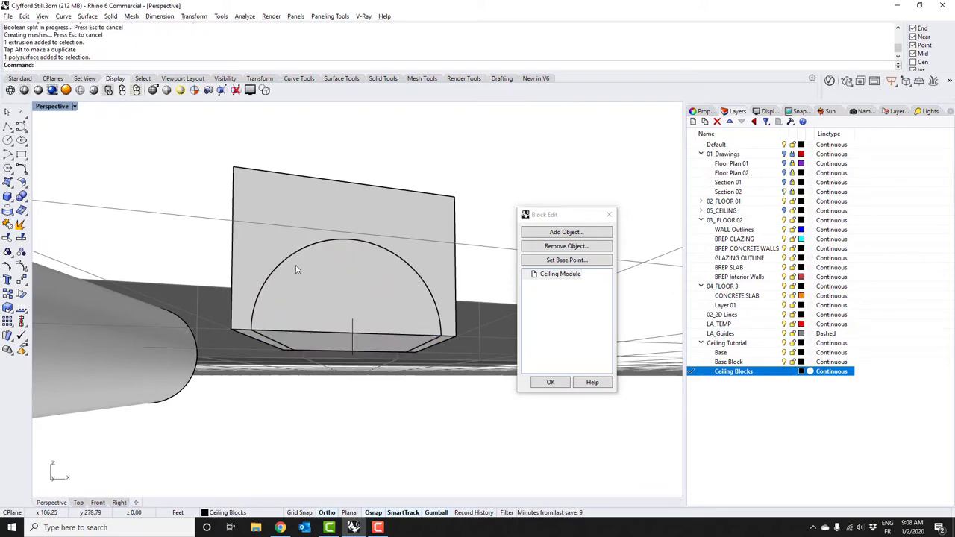
pyautogui.moveTo(296, 269); pyautogui.dragTo(337, 318, button='right')
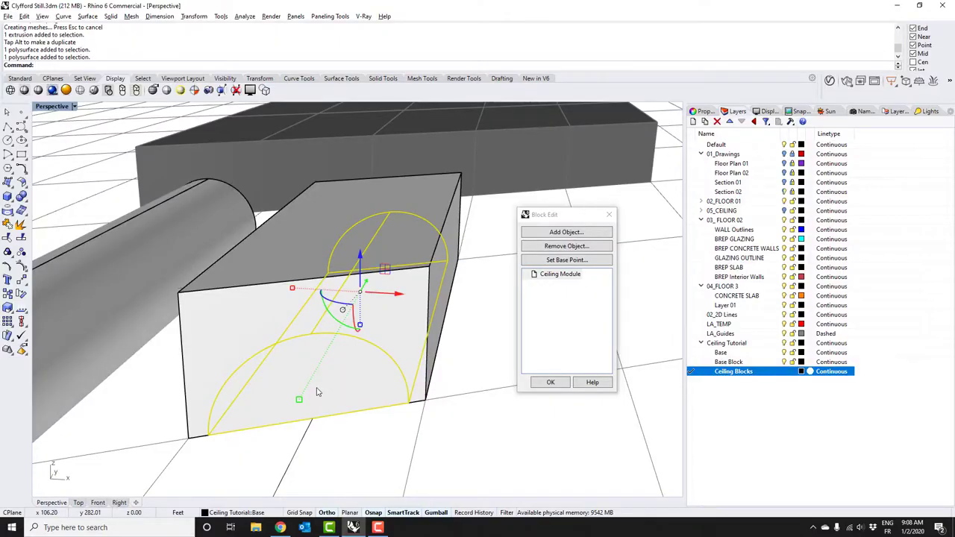
pyautogui.press('Delete')
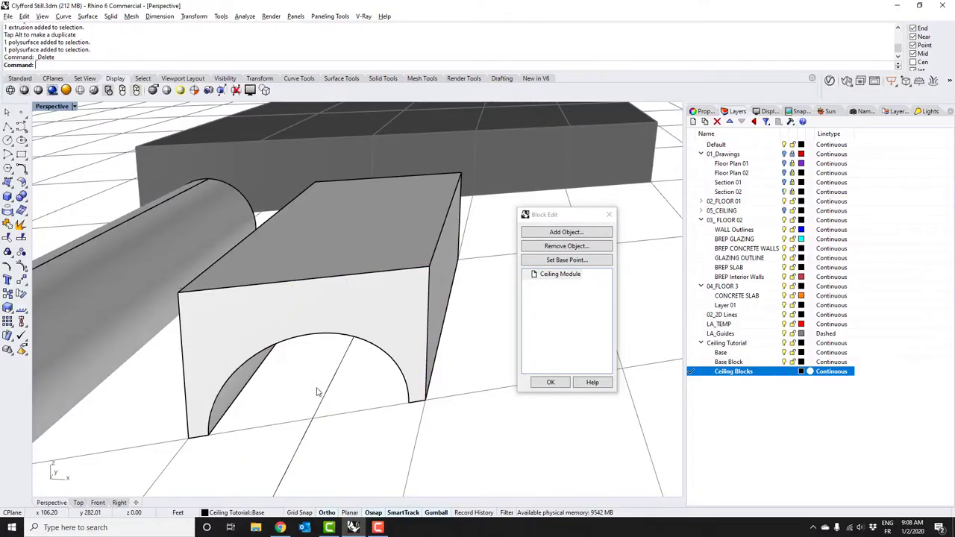
pyautogui.click(154, 345)
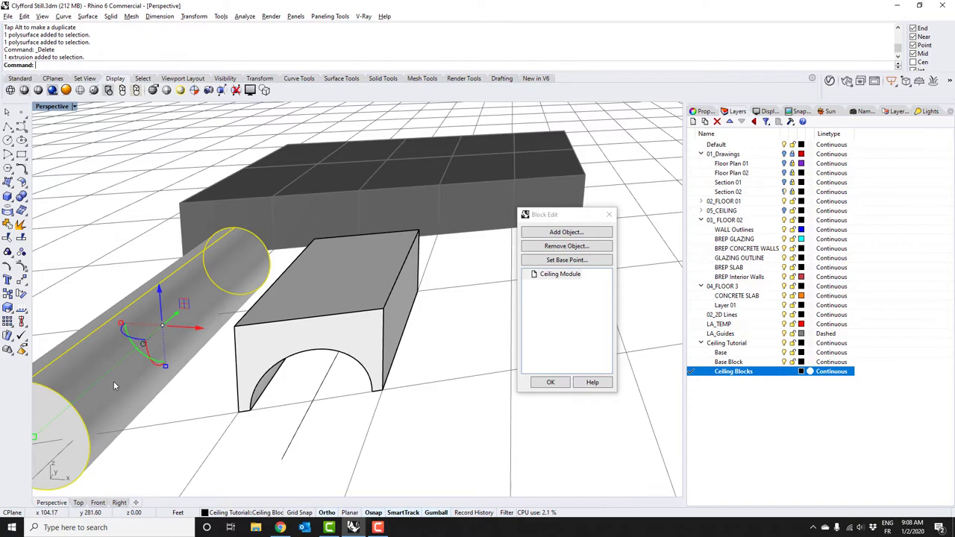
pyautogui.press('Delete')
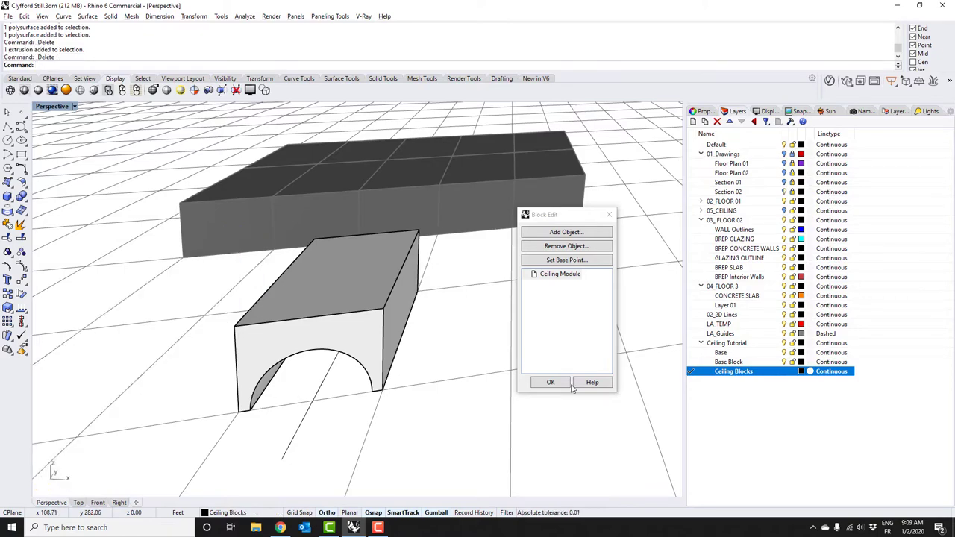
pyautogui.click(550, 383)
# Orbit beneath the ceiling blocks and reopen one instance in Ceiling Module block edit
pyautogui.moveTo(265, 216); pyautogui.dragTo(338, 215, button='right')
pyautogui.scroll(10, 337, 214)
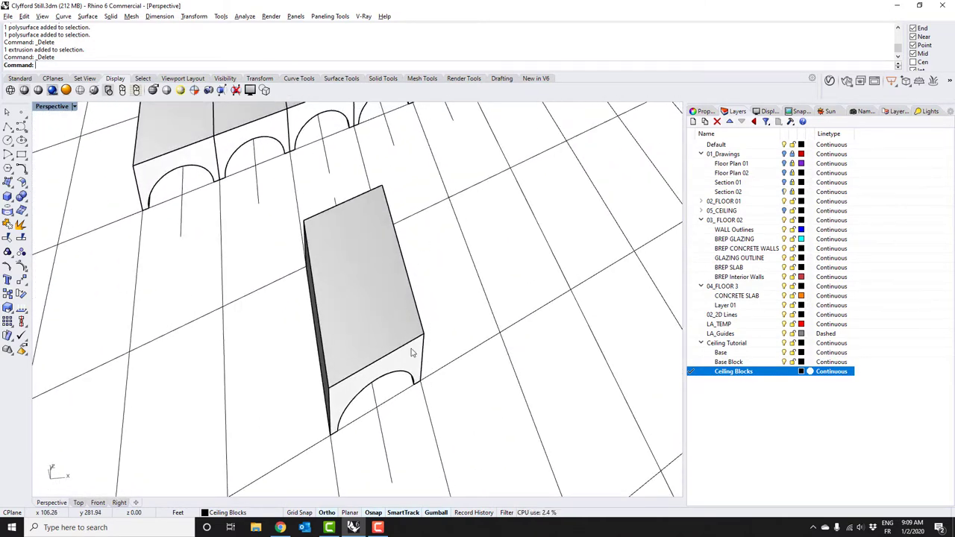
pyautogui.click(414, 300)
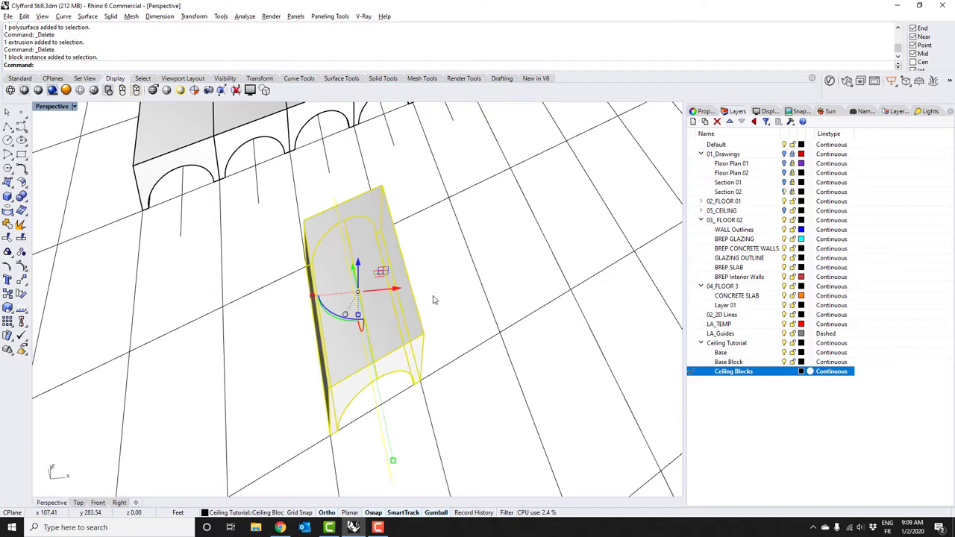
pyautogui.press('Escape')
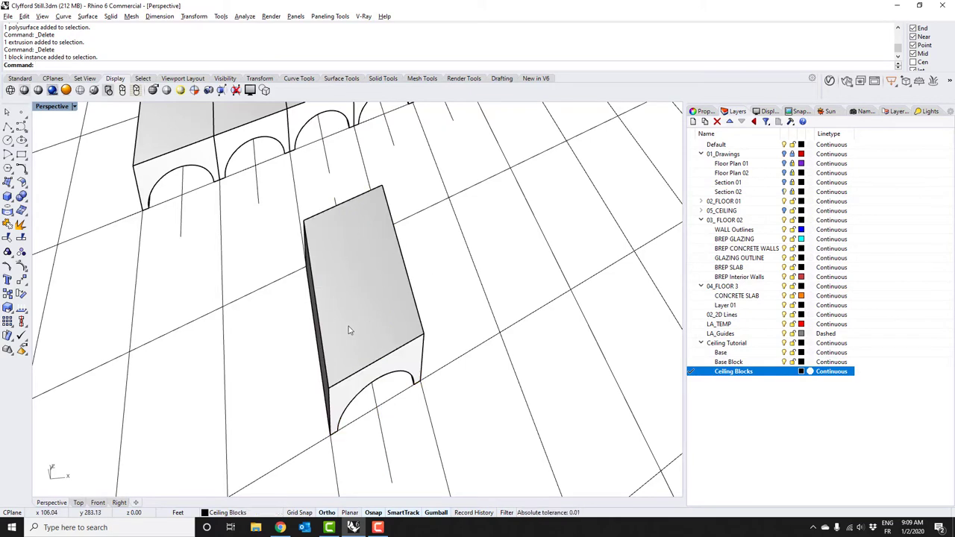
pyautogui.doubleClick(403, 270)
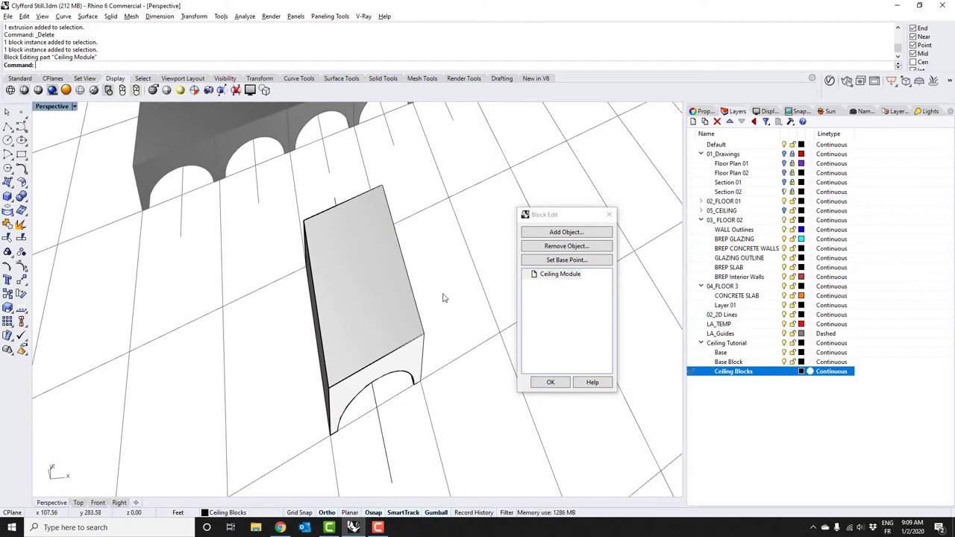
# Switch to the Top viewport and pan to frame the block from above
pyautogui.click(78, 502)
pyautogui.scroll(10, 304, 330)
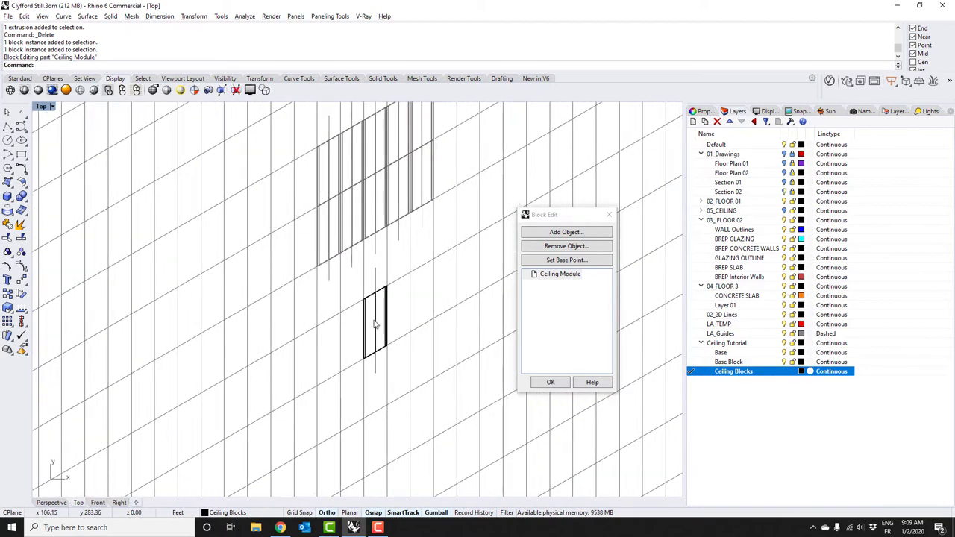
pyautogui.moveTo(375, 327); pyautogui.dragTo(313, 320, button='right')
pyautogui.scroll(-2, 326, 298)
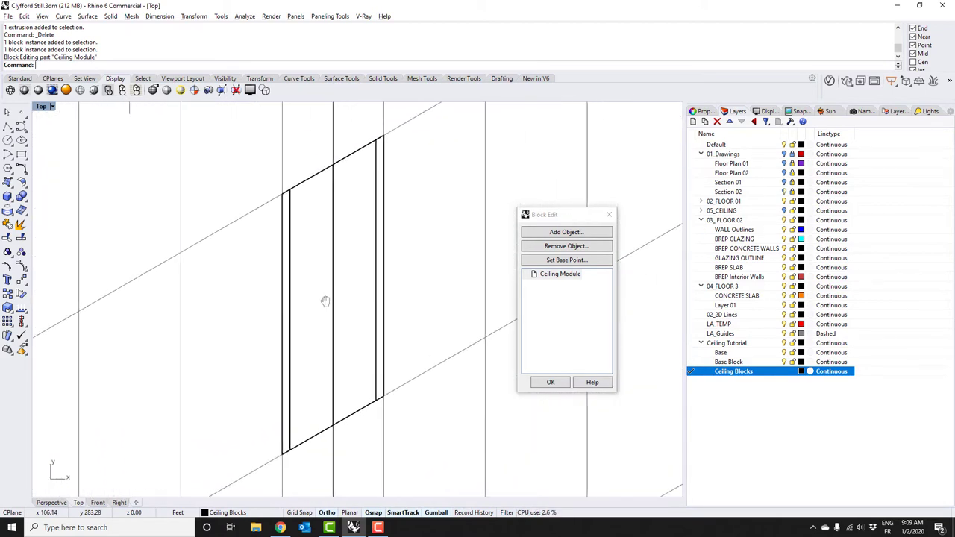
# Draw a slanted diameter ellipse inside the box's top outline, then return to Perspective
pyautogui.click(26, 147)
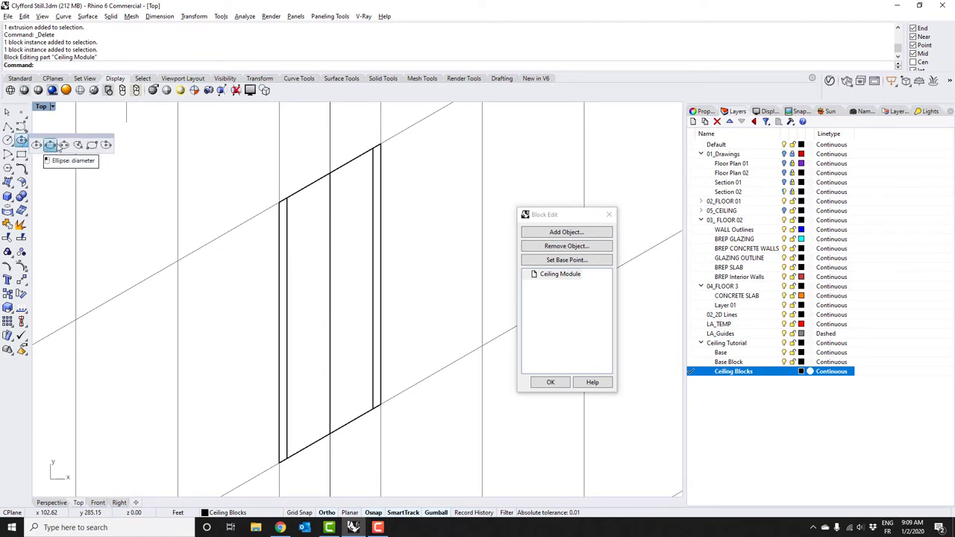
pyautogui.click(51, 145)
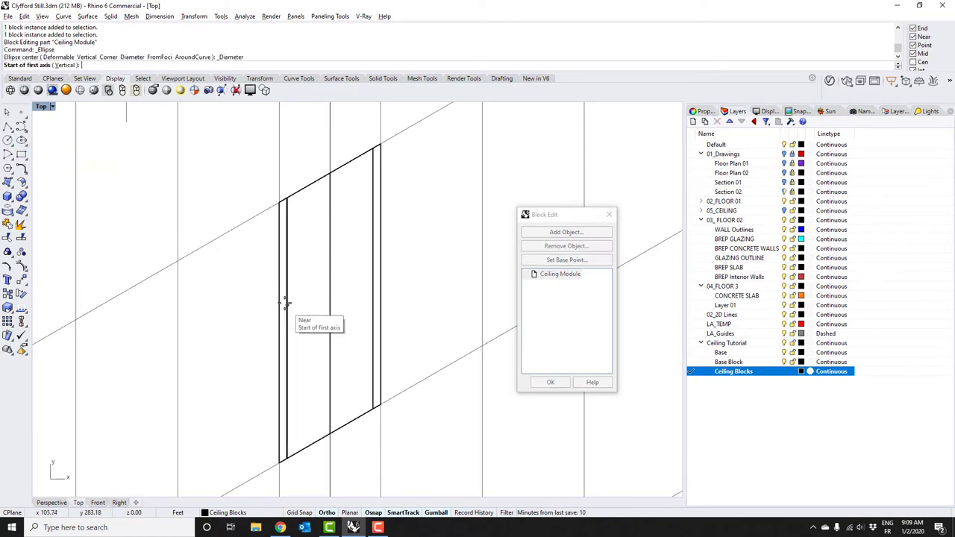
pyautogui.click(345, 356)
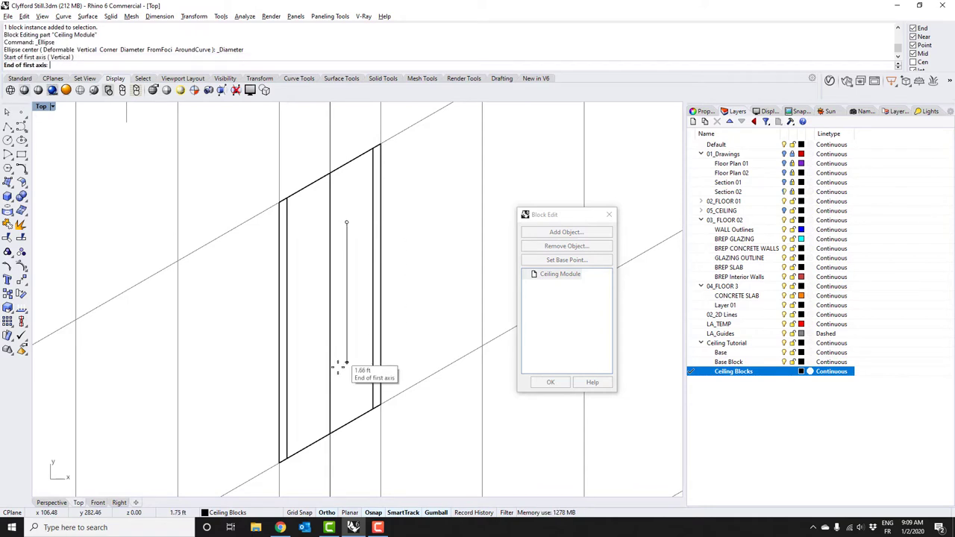
pyautogui.scroll(5, 312, 359)
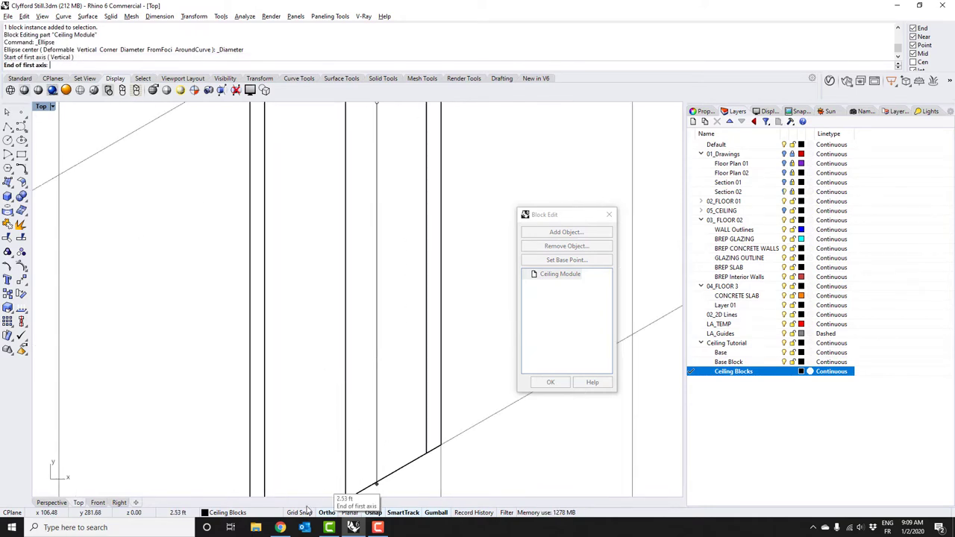
pyautogui.scroll(-5, 331, 426)
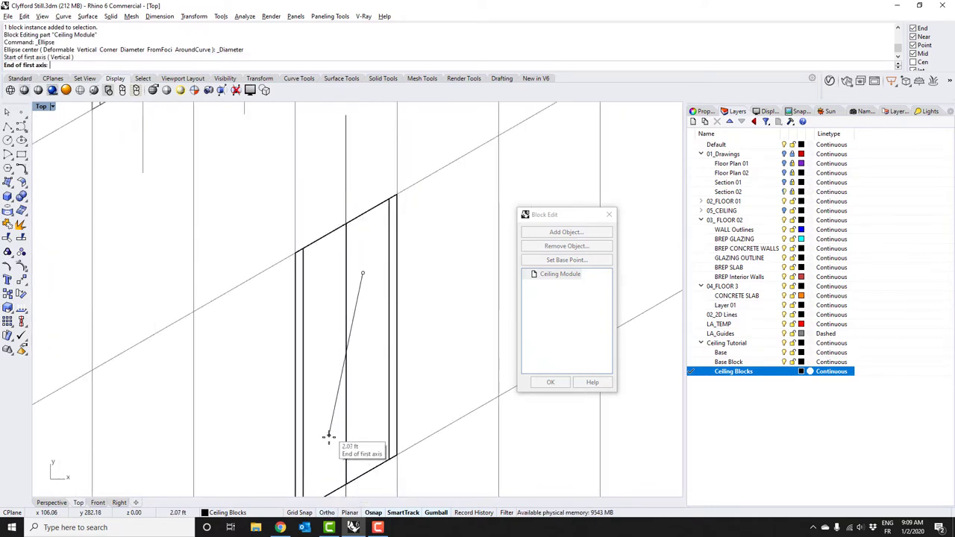
pyautogui.click(327, 443)
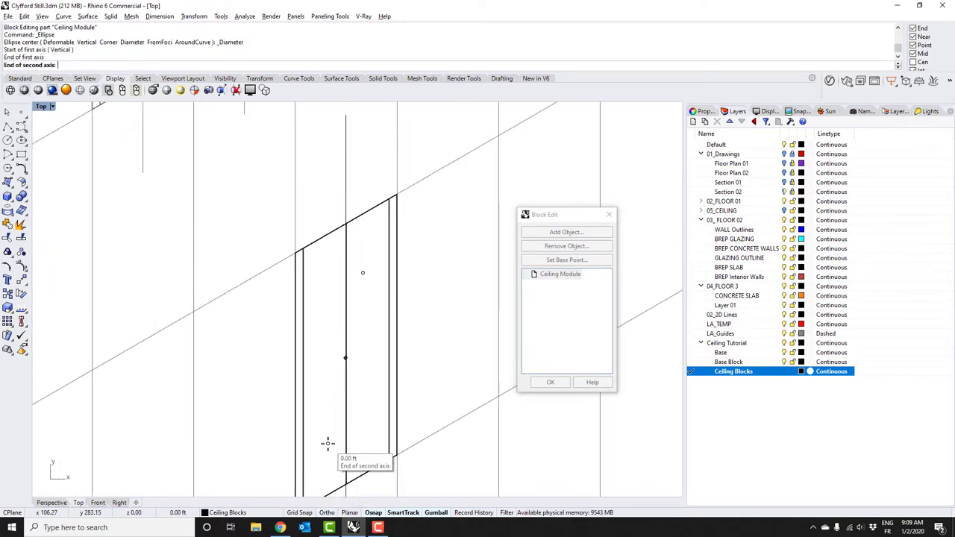
pyautogui.click(361, 417)
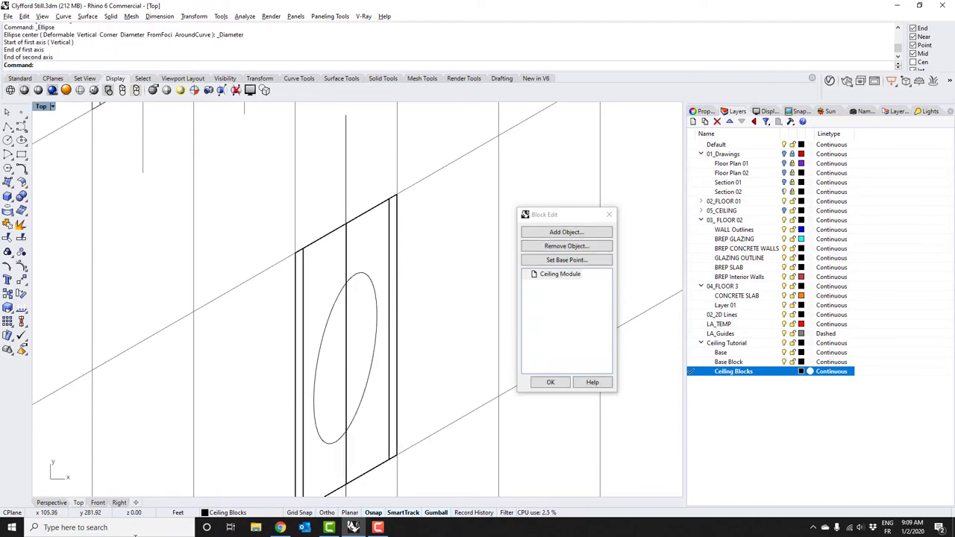
pyautogui.click(52, 502)
pyautogui.moveTo(362, 362)
pyautogui.mouseDown(button='right')
pyautogui.moveTo(362, 292)
pyautogui.moveTo(354, 314)
pyautogui.moveTo(362, 358)
pyautogui.mouseUp(button='right')
# Check the ellipse in wireframe, then start the Hole command with the ellipse as outline
pyautogui.hotkey('ctrl', 'alt', 'w')
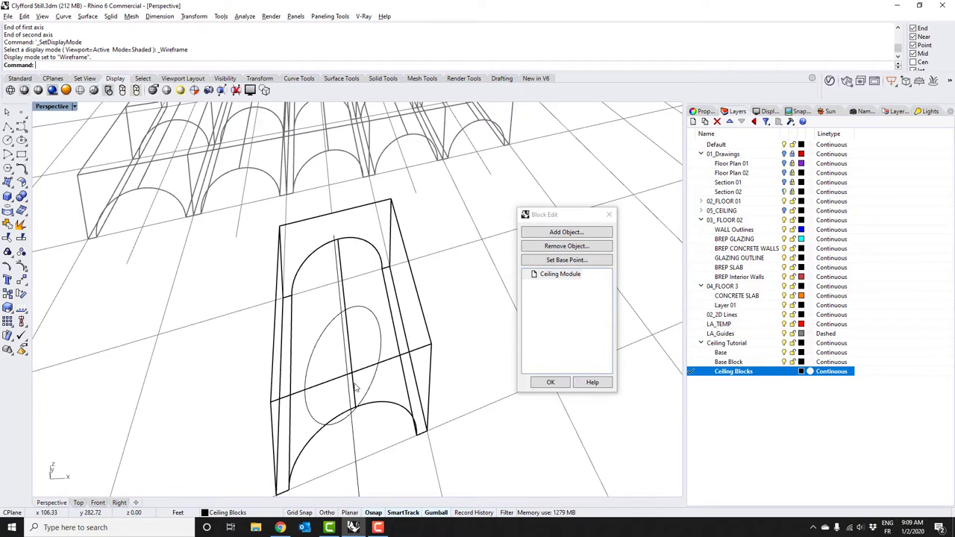
pyautogui.hotkey('ctrl', 'alt', 's')
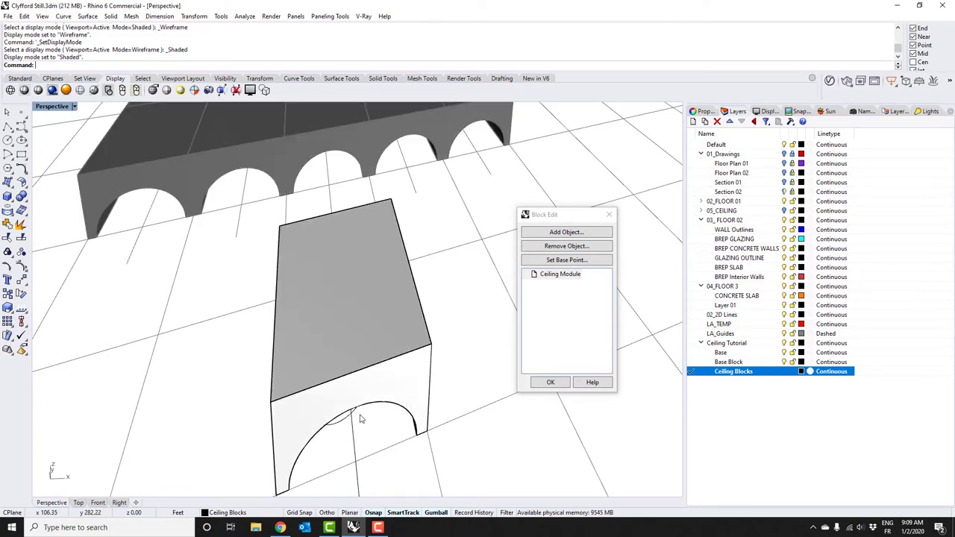
pyautogui.write('Hole')
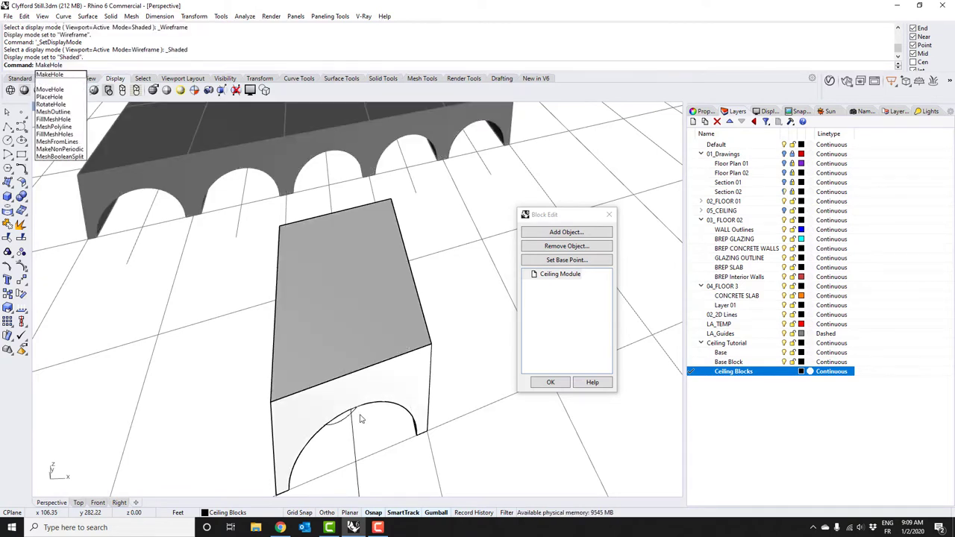
pyautogui.press('Return')
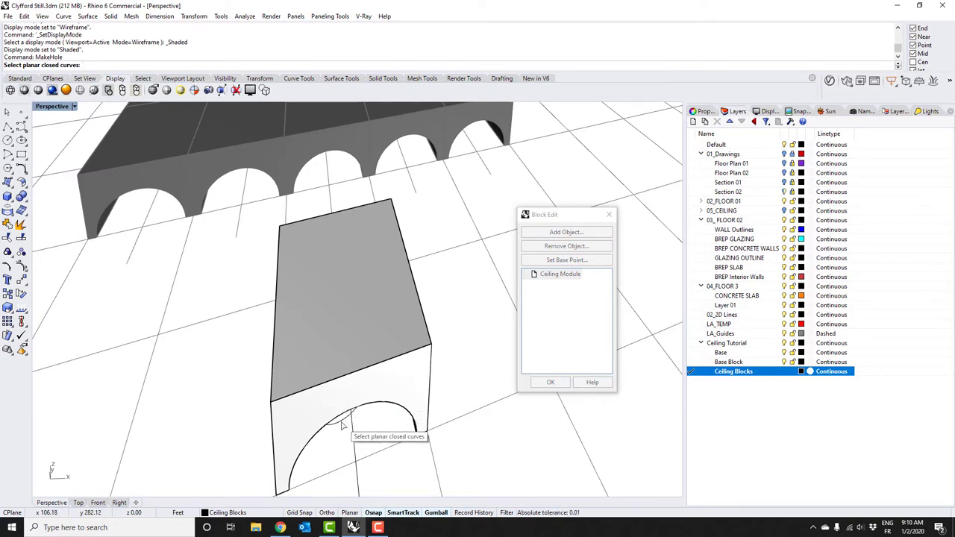
pyautogui.click(342, 424)
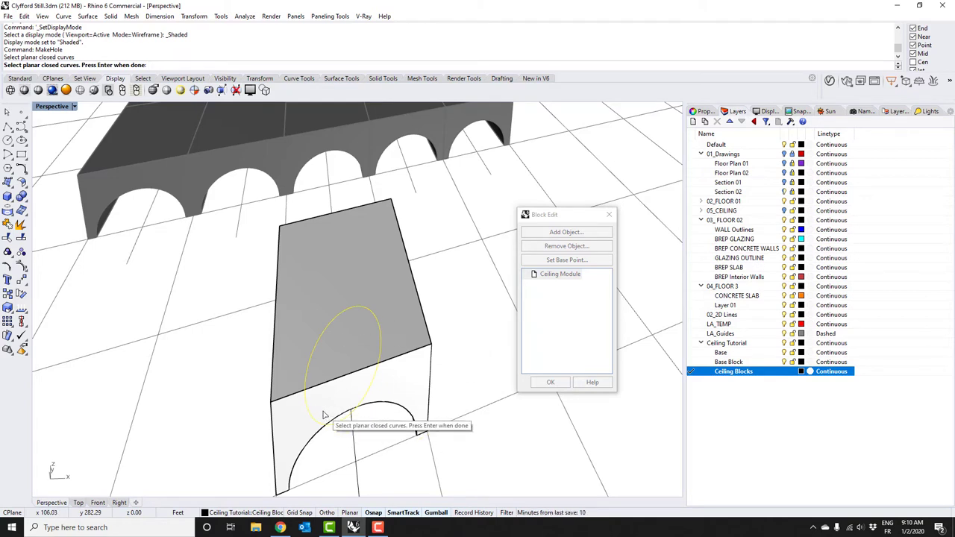
pyautogui.press('Return')
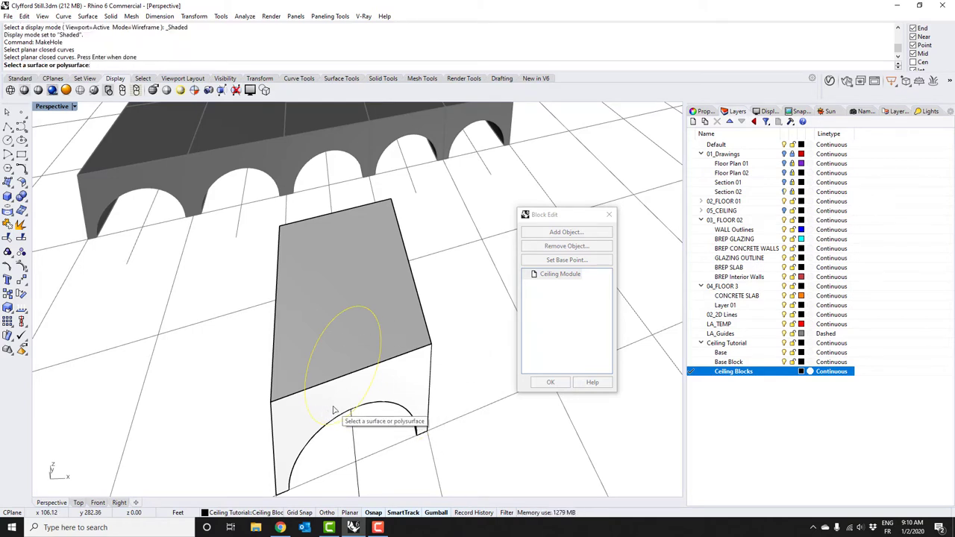
# Pick the block's top face as the target and set the hole depth
pyautogui.click(344, 278)
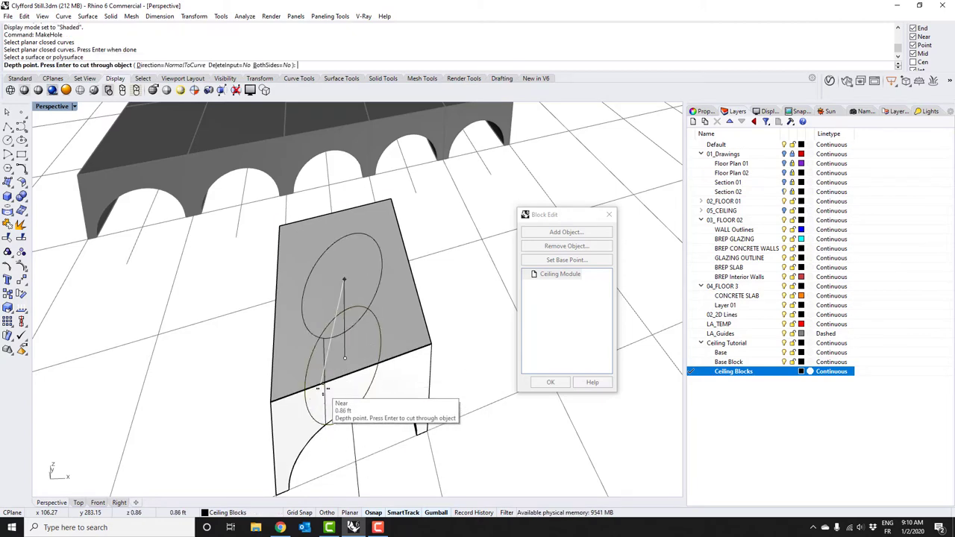
pyautogui.moveTo(326, 435); pyautogui.dragTo(323, 344, button='right')
pyautogui.scroll(6, 322, 239)
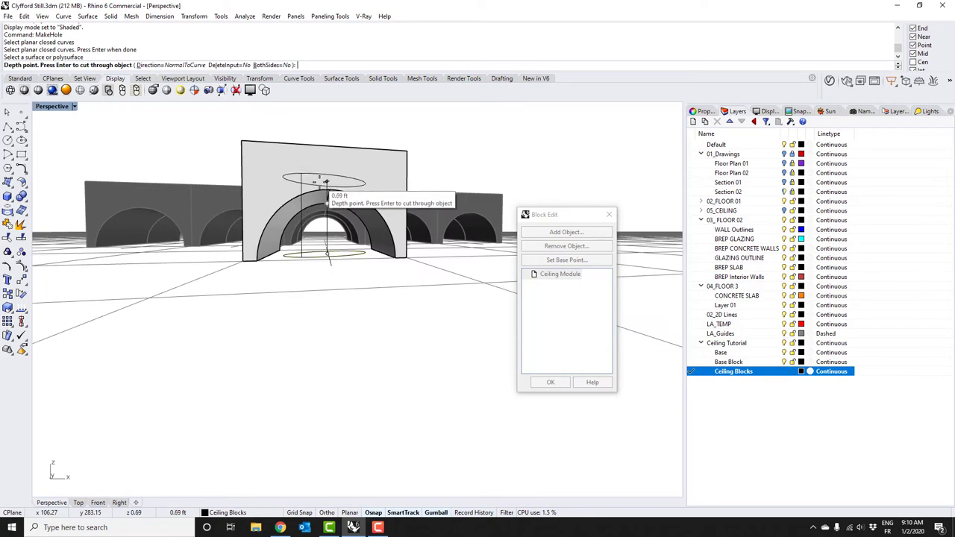
pyautogui.scroll(2, 326, 200)
pyautogui.scroll(5, 322, 216)
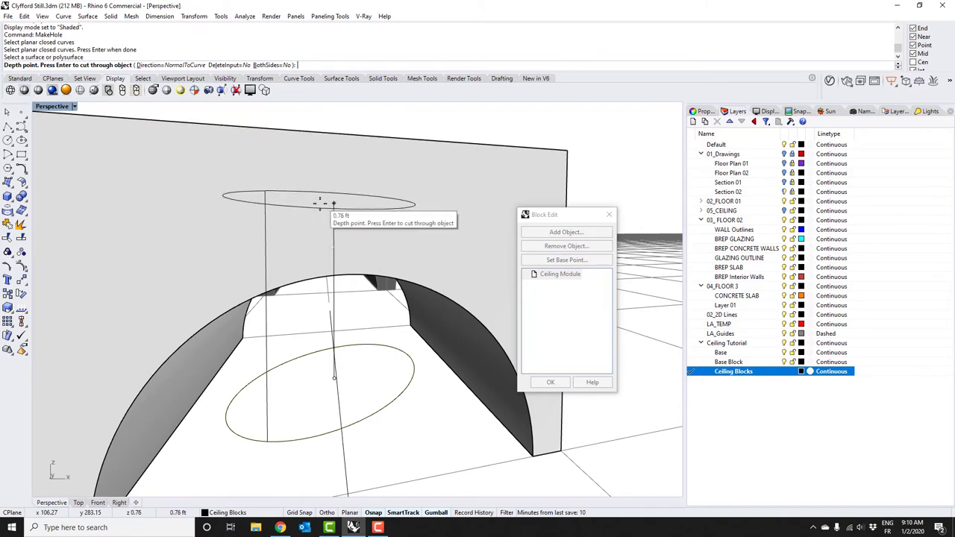
pyautogui.scroll(-5, 328, 205)
pyautogui.keyDown('shift'); pyautogui.moveTo(325, 223); pyautogui.dragTo(312, 277, button='right'); pyautogui.keyUp('shift')
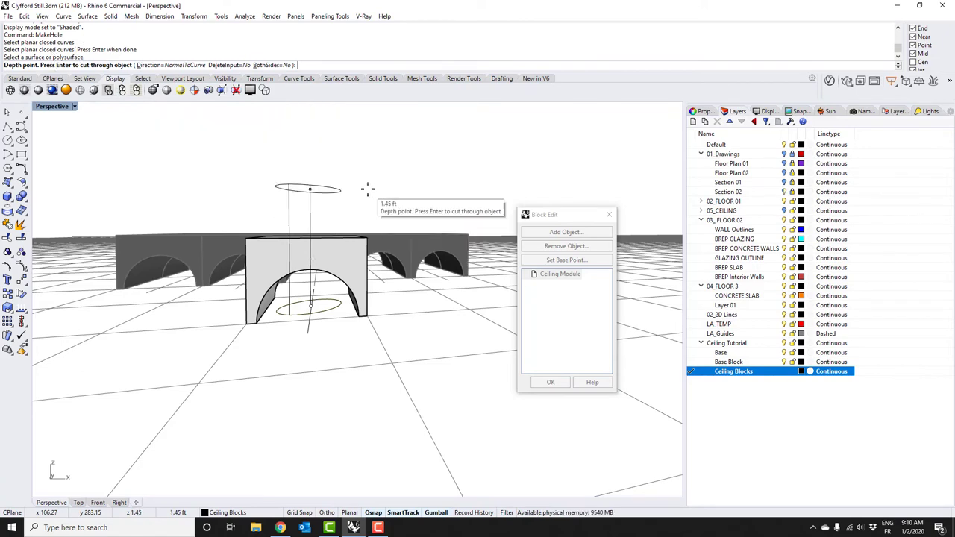
pyautogui.moveTo(371, 179); pyautogui.dragTo(367, 196, button='right')
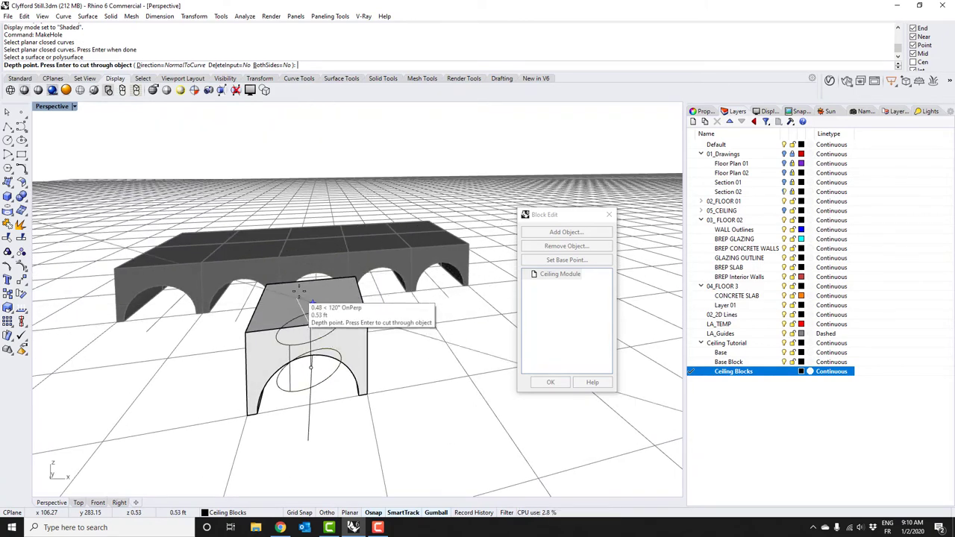
# Cut the elliptical hole into the module and close Block Edit so every array block updates
pyautogui.click(304, 222)
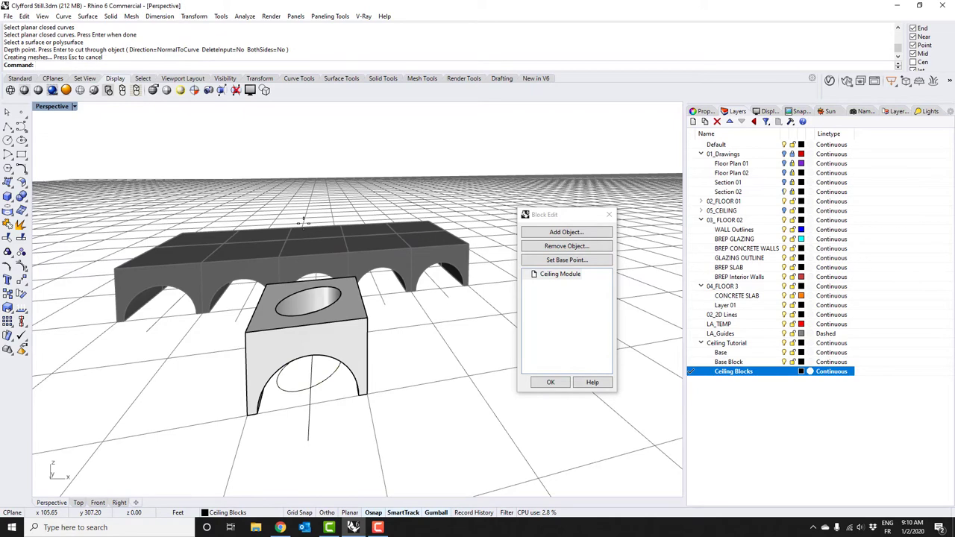
pyautogui.moveTo(306, 236); pyautogui.dragTo(335, 348, button='right')
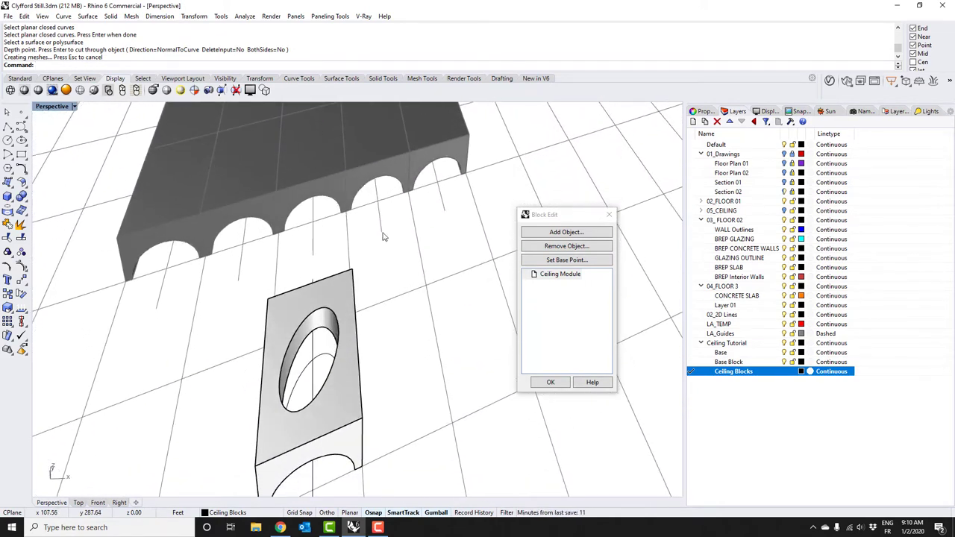
pyautogui.click(551, 382)
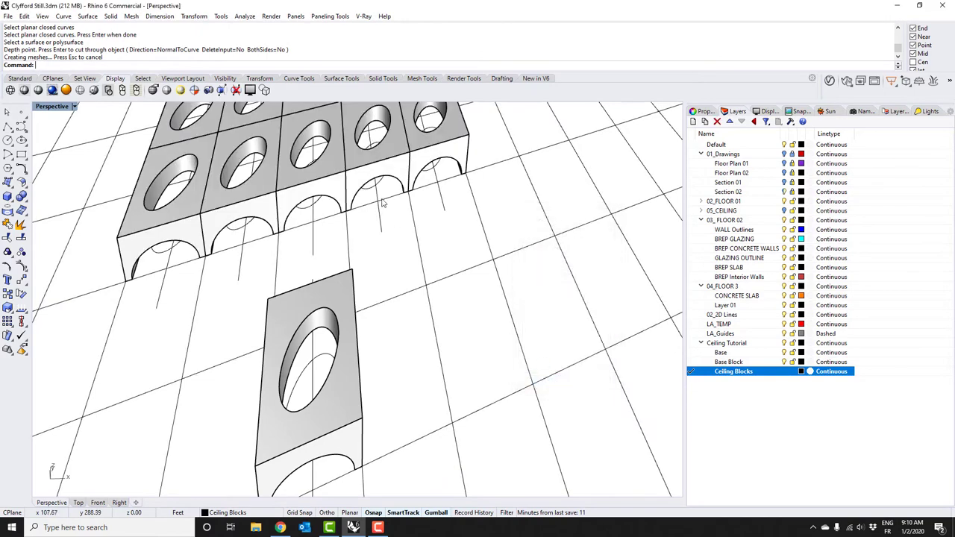
pyautogui.moveTo(384, 204); pyautogui.dragTo(358, 189, button='right')
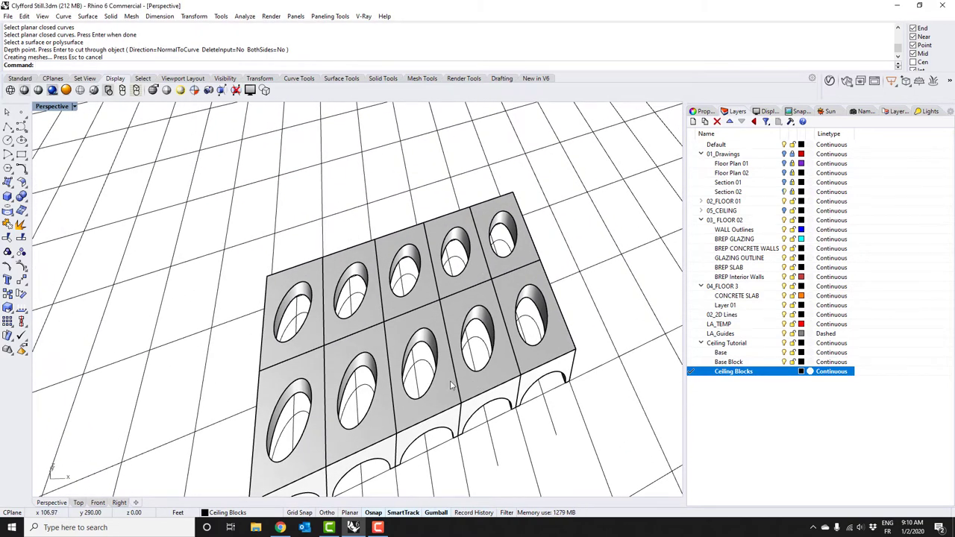
pyautogui.moveTo(387, 409); pyautogui.dragTo(439, 362, button='right')
pyautogui.scroll(10, 439, 363)
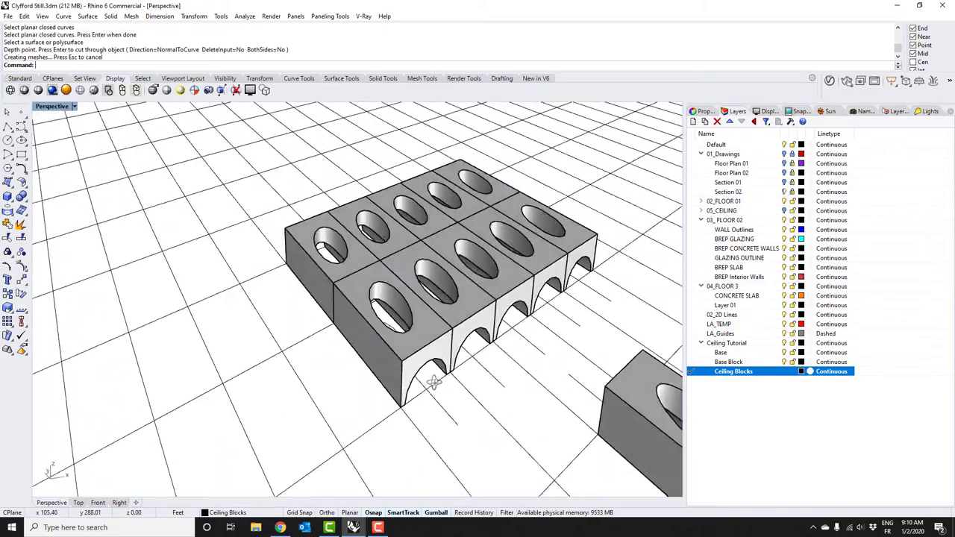
# Select one ceiling block and start copying it with C, then cancel the copy
pyautogui.click(407, 384)
pyautogui.scroll(-5, 412, 384)
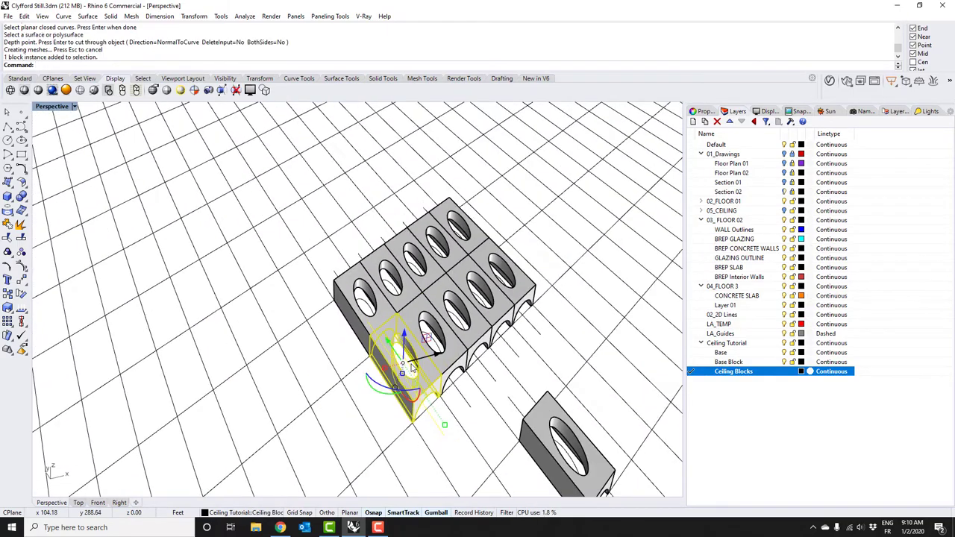
pyautogui.scroll(-3, 413, 391)
pyautogui.write('c')
pyautogui.press('Return')
pyautogui.click(395, 323)
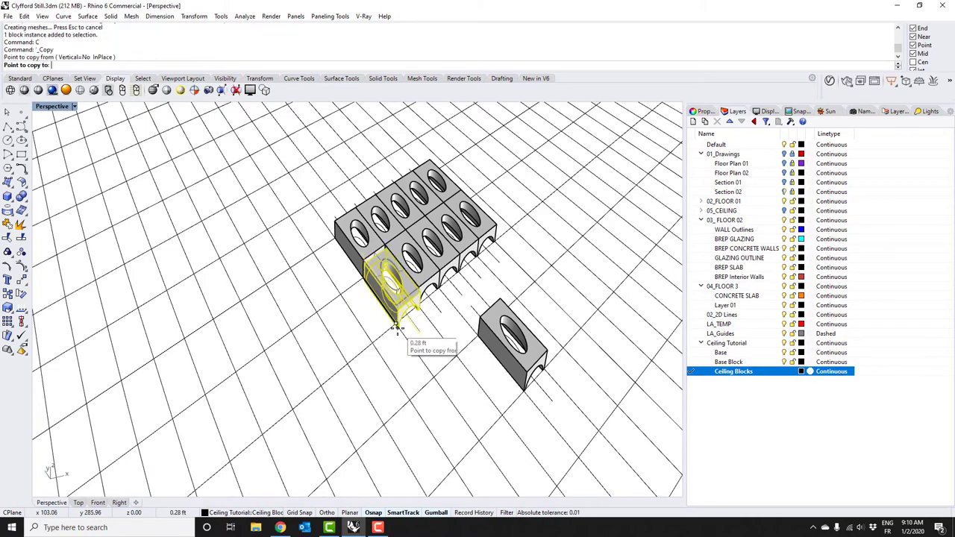
pyautogui.press('Escape')
# Zoom to the selected block with ZS and view it from a low angle
pyautogui.click(395, 291)
pyautogui.write('zs')
pyautogui.press('Return')
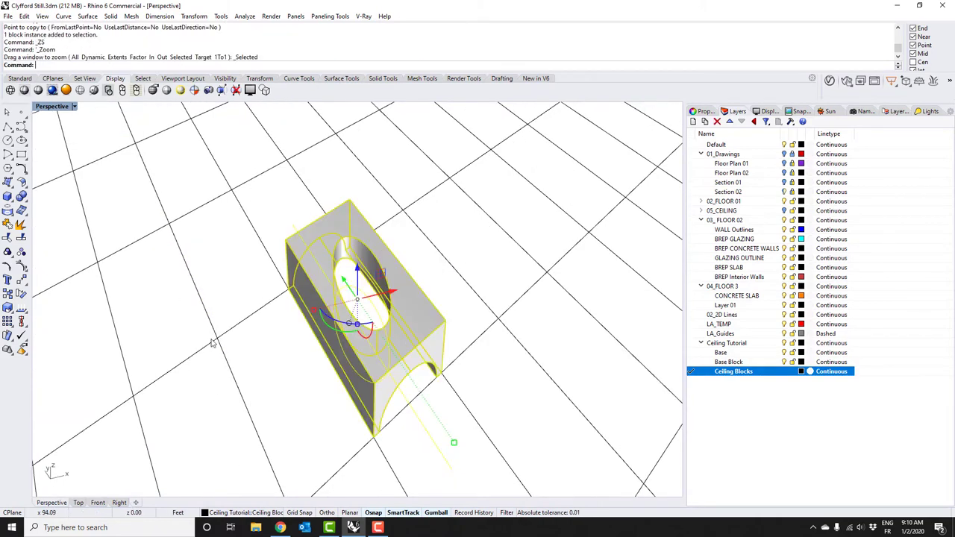
pyautogui.press('Escape')
pyautogui.moveTo(393, 401); pyautogui.dragTo(388, 313, button='right')
pyautogui.scroll(-3, 388, 313)
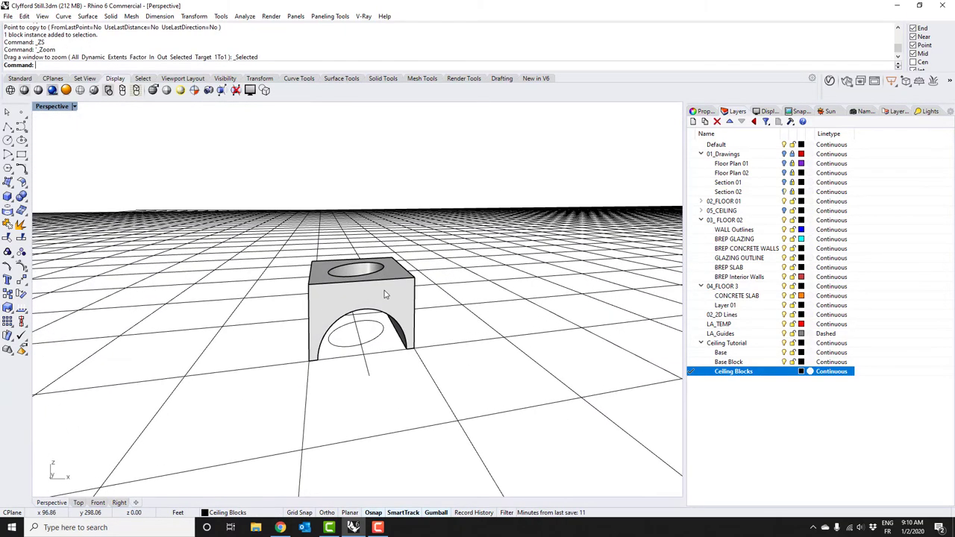
# Inspect the single block up close, then select the lone block beside the array
pyautogui.click(381, 273)
pyautogui.press('Escape')
pyautogui.scroll(3, 375, 384)
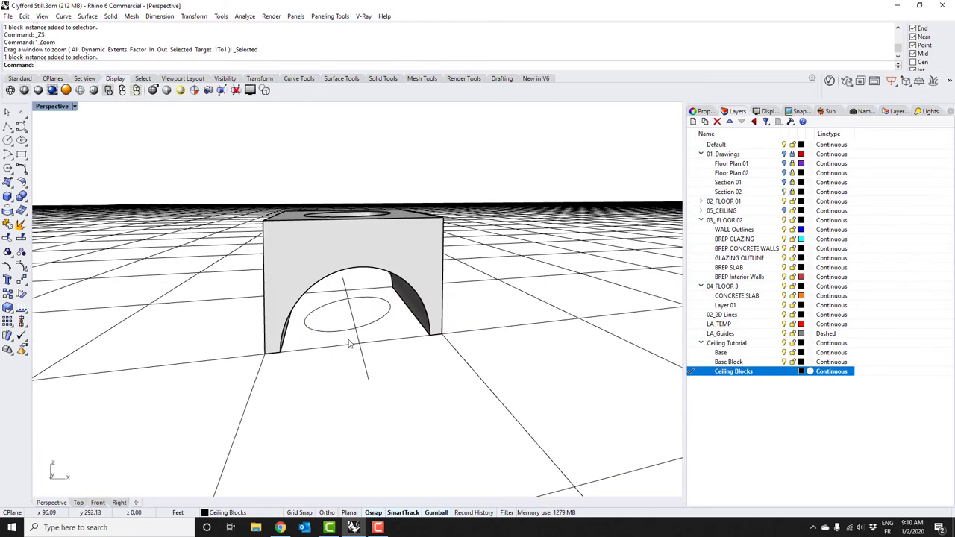
pyautogui.click(351, 335)
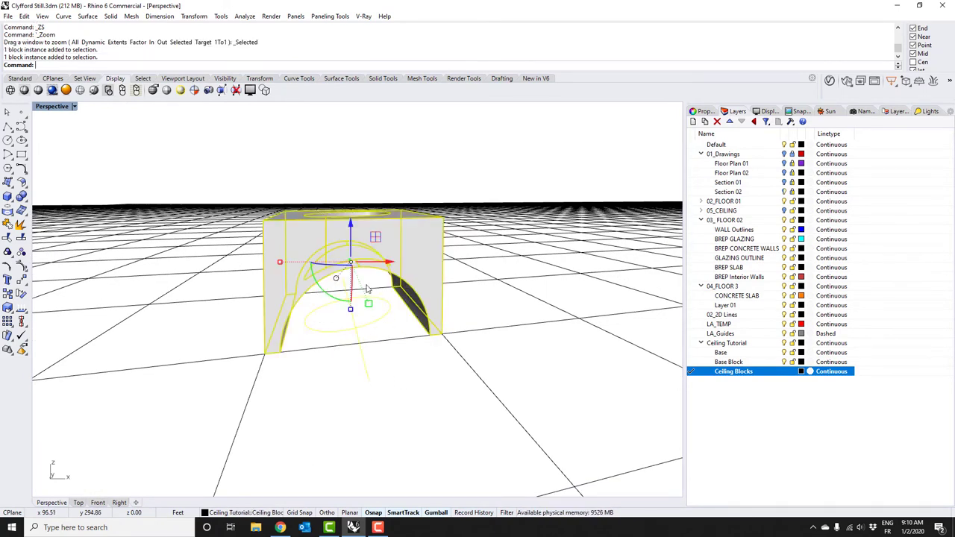
pyautogui.press('Escape')
pyautogui.scroll(-5, 351, 377)
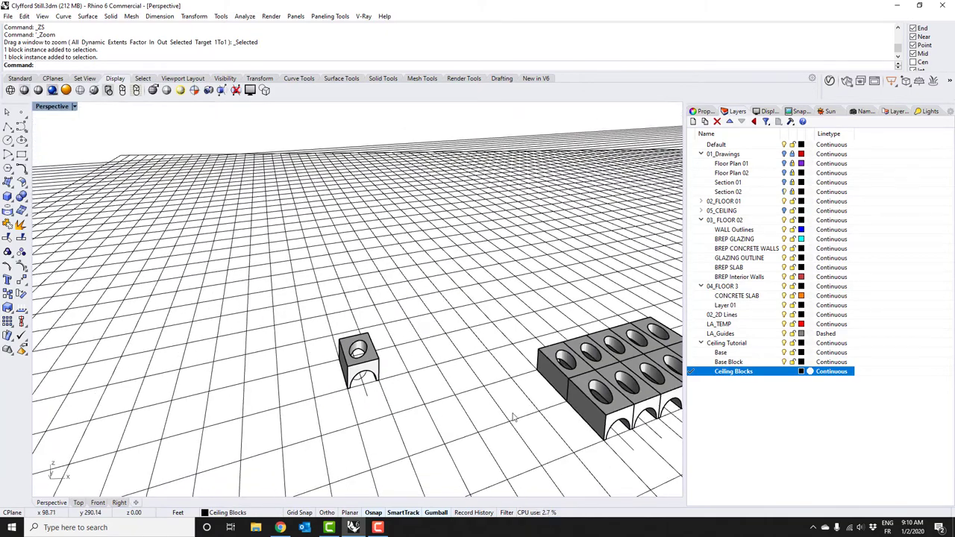
pyautogui.keyDown('shift'); pyautogui.moveTo(523, 433); pyautogui.dragTo(386, 298, button='right'); pyautogui.keyUp('shift')
pyautogui.click(586, 306)
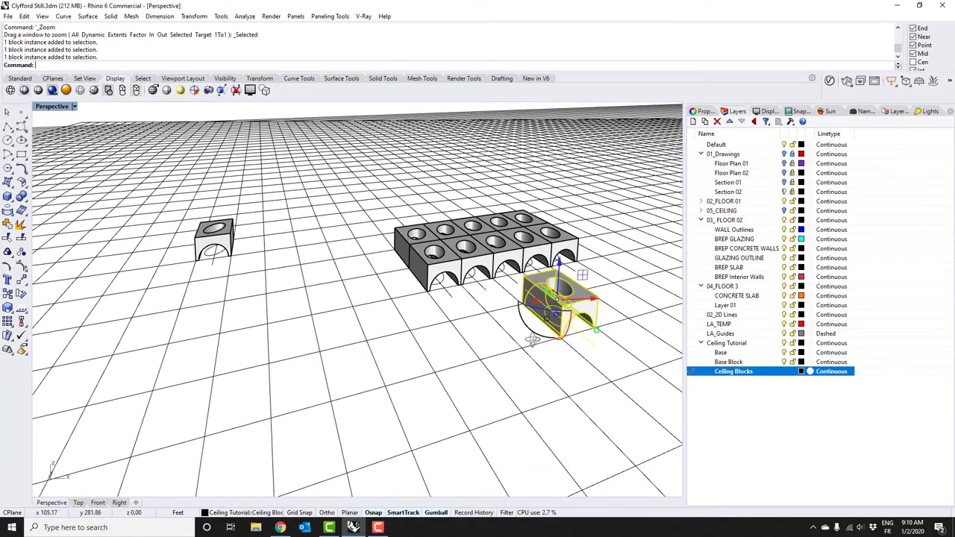
# Delete the circle and line curves inside the Ceiling Module arch, then close Block Edit
pyautogui.press('Escape')
pyautogui.scroll(8, 270, 314)
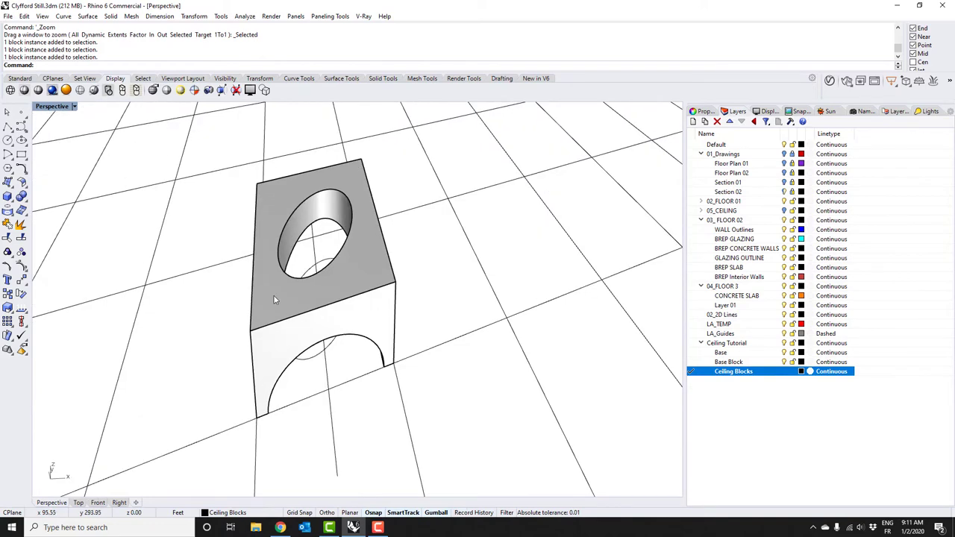
pyautogui.doubleClick(276, 298)
pyautogui.moveTo(284, 311); pyautogui.dragTo(317, 328, button='right')
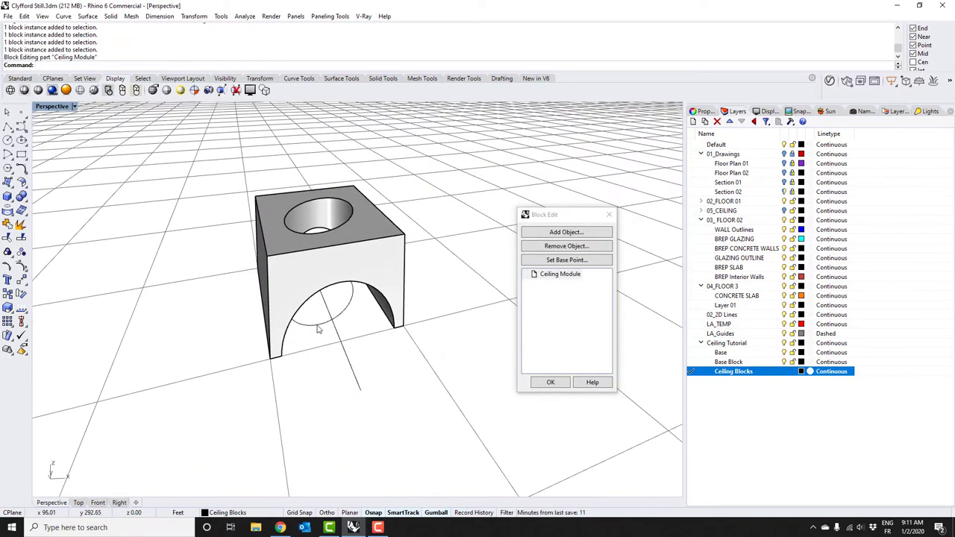
pyautogui.click(319, 330)
pyautogui.press('Delete')
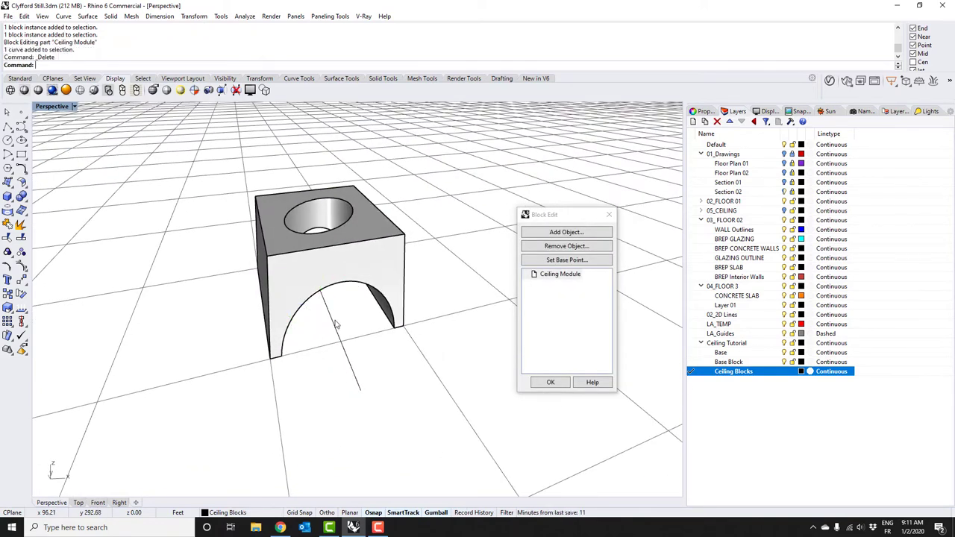
pyautogui.click(336, 324)
pyautogui.press('Delete')
pyautogui.click(550, 382)
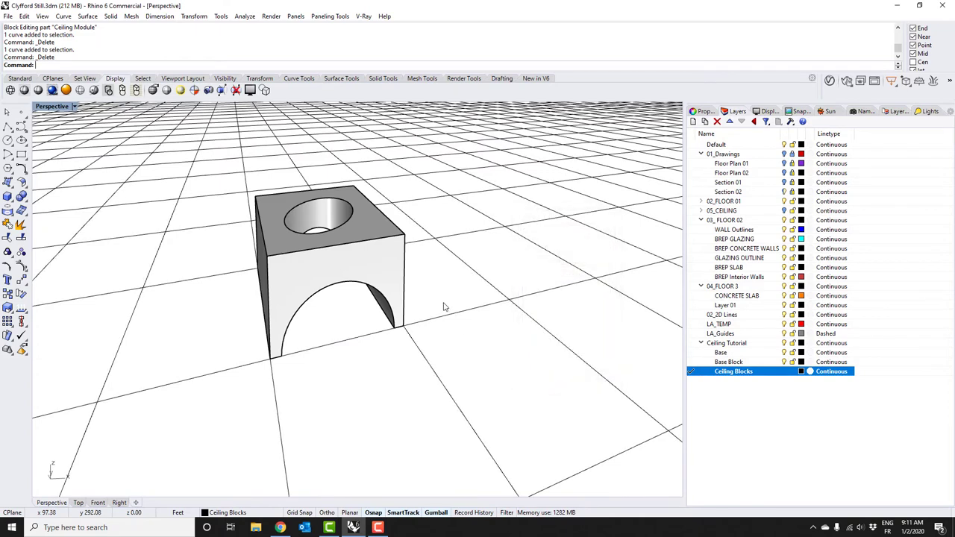
pyautogui.moveTo(445, 307); pyautogui.dragTo(420, 313, button='right')
pyautogui.scroll(-3, 557, 340)
pyautogui.keyDown('shift'); pyautogui.moveTo(556, 340); pyautogui.dragTo(478, 306, button='right'); pyautogui.keyUp('shift')
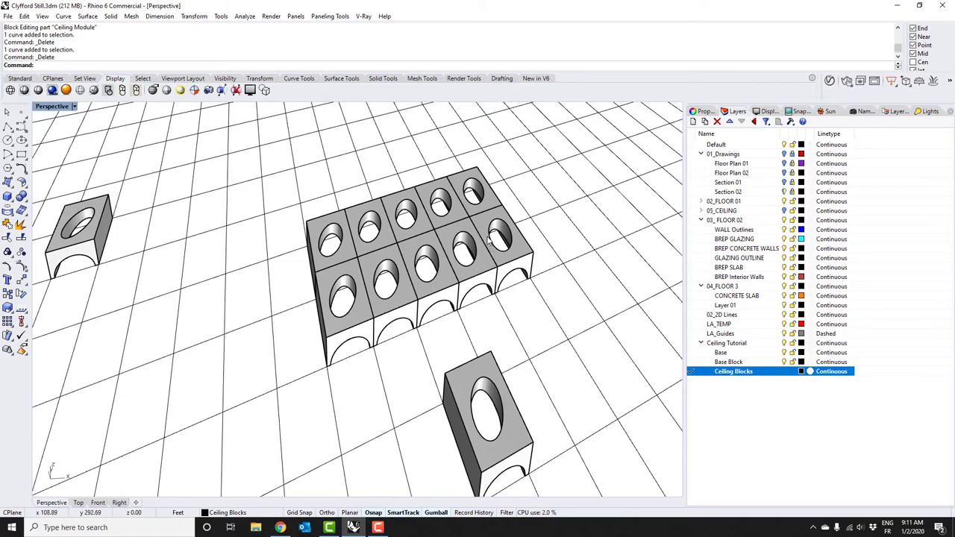
# Look up at the barrel vaults from below in Rendered display mode
pyautogui.moveTo(357, 262); pyautogui.dragTo(403, 274, button='right')
pyautogui.scroll(2, 402, 261)
pyautogui.click(326, 259)
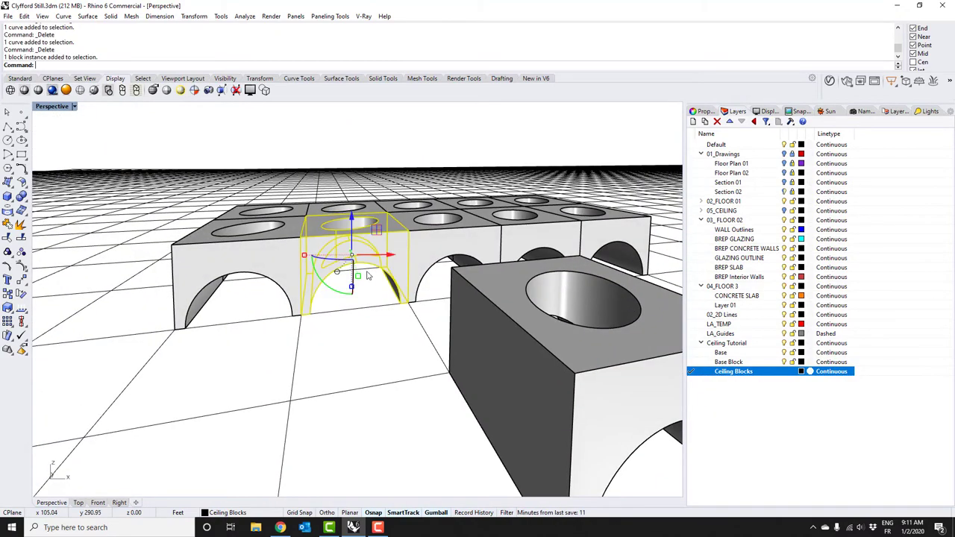
pyautogui.click(391, 347)
pyautogui.moveTo(326, 313); pyautogui.dragTo(377, 261, button='right')
pyautogui.hotkey('ctrl', 'alt', 'r')
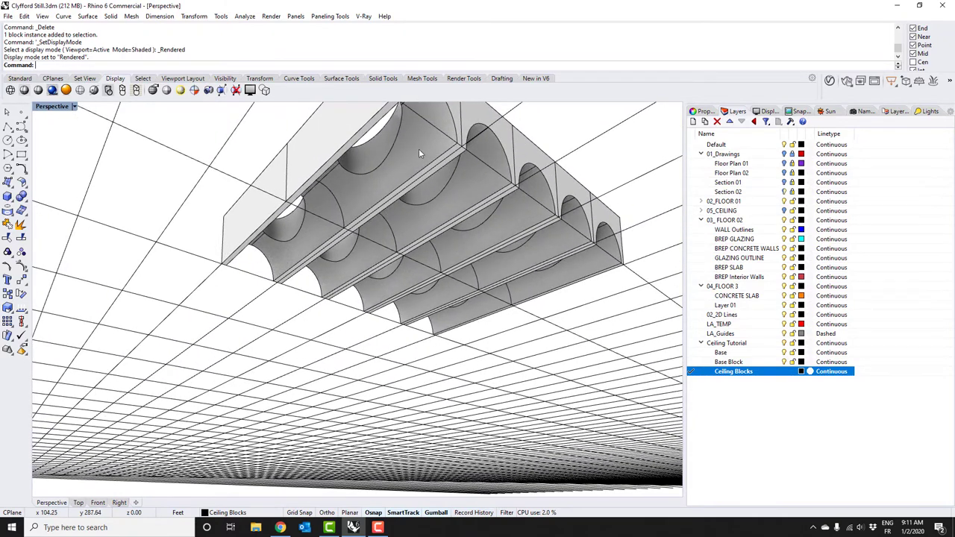
# Show hidden objects and return to Shaded display, viewing the whole building
pyautogui.moveTo(426, 170); pyautogui.dragTo(461, 197, button='right')
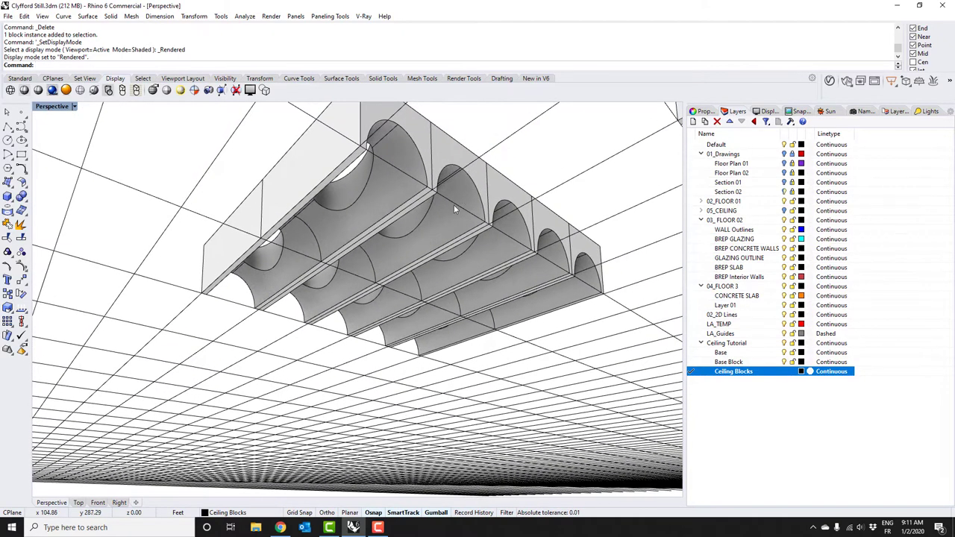
pyautogui.press('Return')
pyautogui.hotkey('ctrl', 'alt', 's')
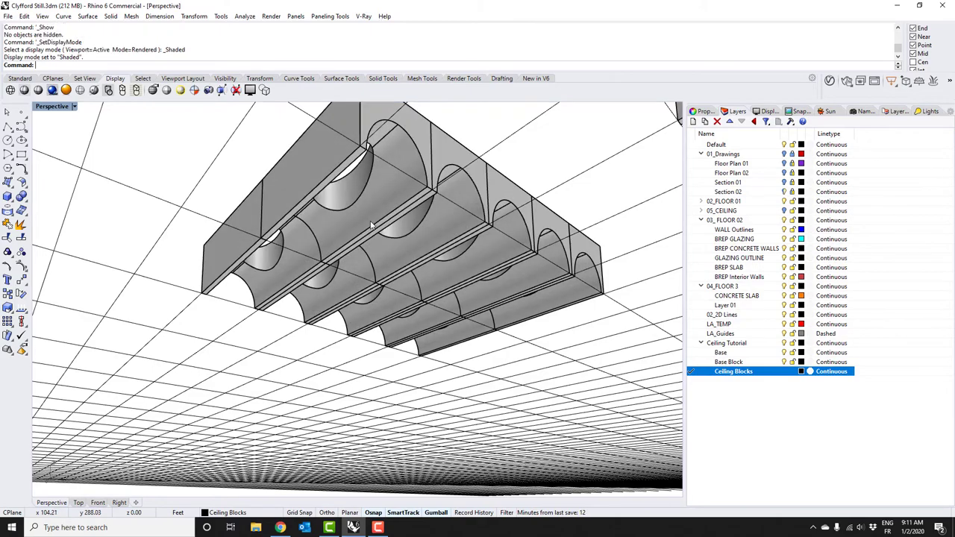
pyautogui.moveTo(418, 226)
pyautogui.mouseDown(button='right')
pyautogui.moveTo(359, 291)
pyautogui.moveTo(558, 331)
pyautogui.mouseUp(button='right')
pyautogui.scroll(5, 396, 295)
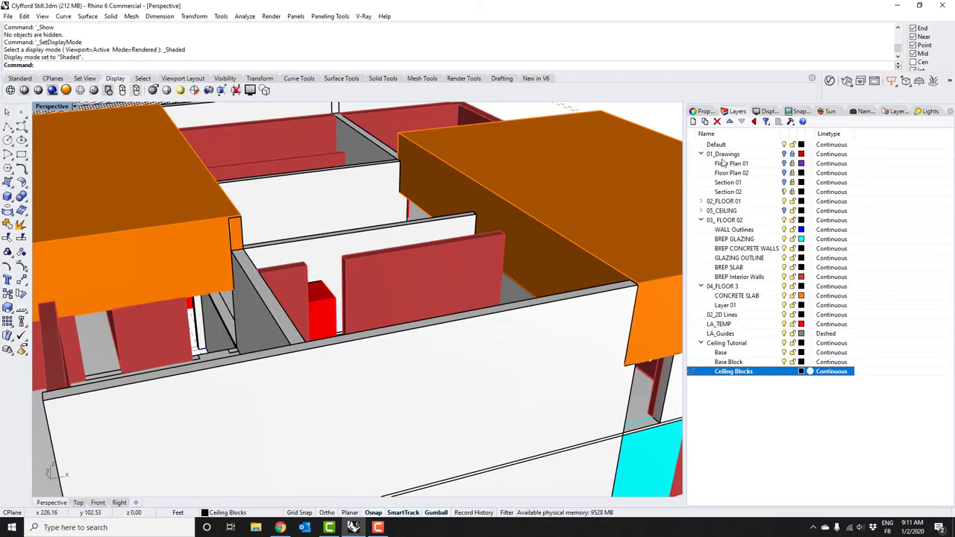
# Turn on the 05_CEILING layer and set the viewport lens length to 15
pyautogui.click(784, 210)
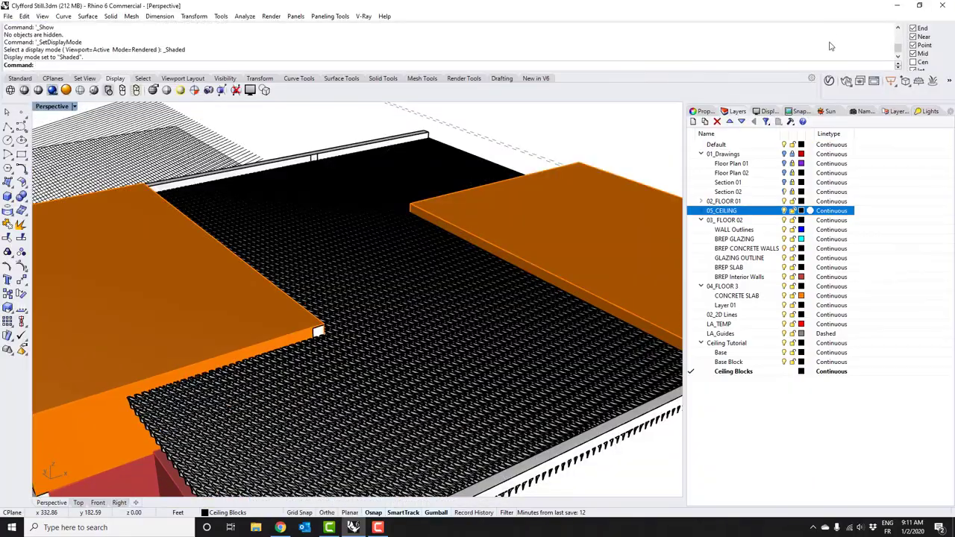
pyautogui.click(706, 111)
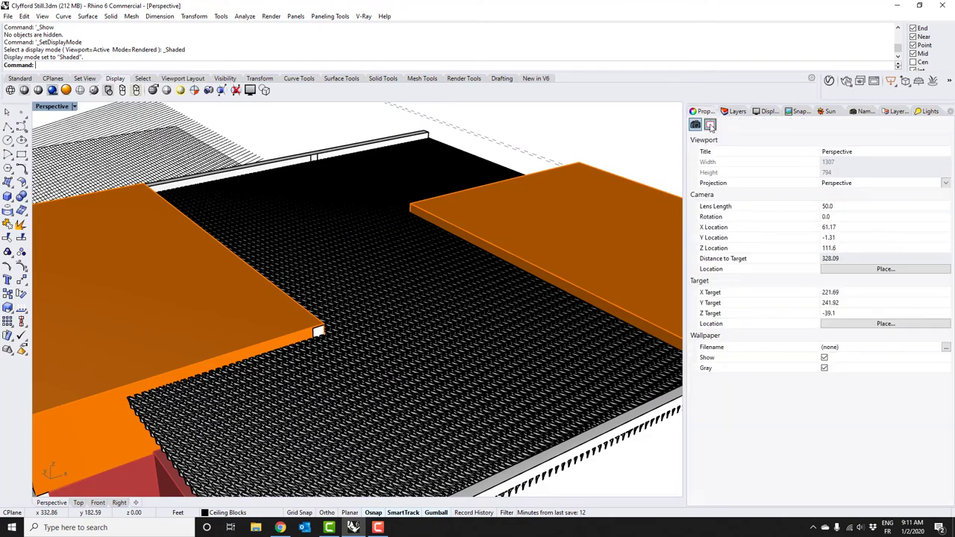
pyautogui.click(845, 208)
pyautogui.write('15')
pyautogui.press('Return')
# Move inside the building facing the ceiling and switch to Rendered display
pyautogui.moveTo(344, 358); pyautogui.dragTo(279, 359, button='right')
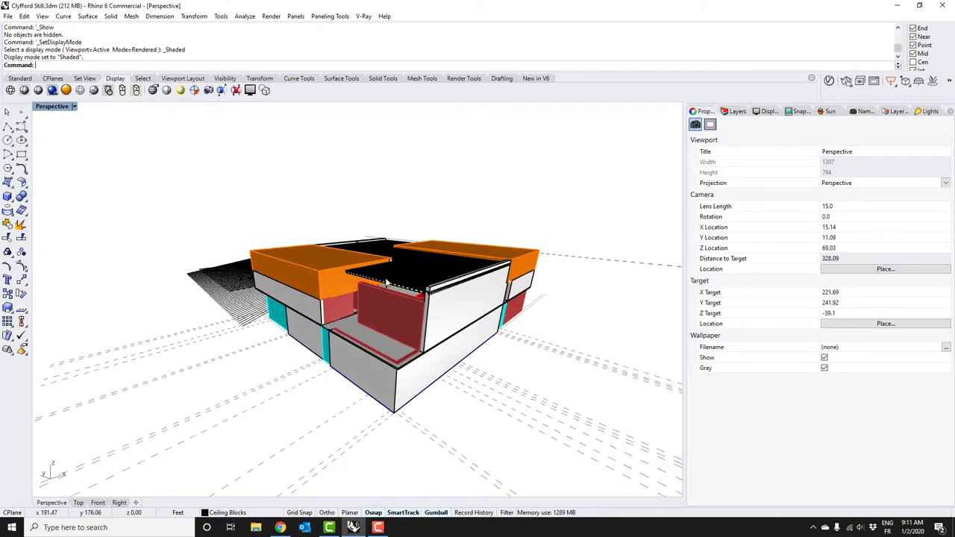
pyautogui.scroll(10, 388, 251)
pyautogui.scroll(5, 349, 296)
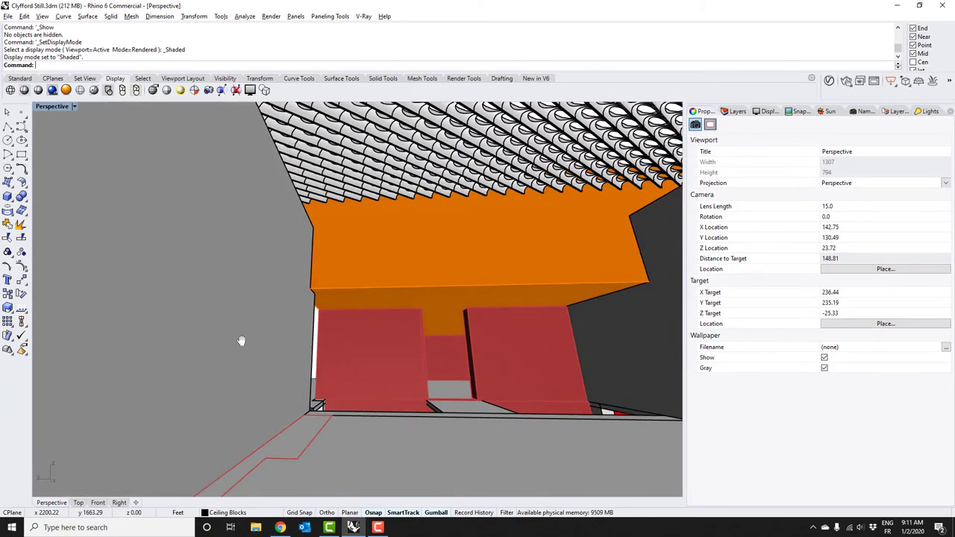
pyautogui.moveTo(241, 340)
pyautogui.mouseDown(button='right')
pyautogui.moveTo(390, 316)
pyautogui.moveTo(356, 315)
pyautogui.moveTo(394, 320)
pyautogui.moveTo(353, 335)
pyautogui.moveTo(375, 326)
pyautogui.mouseUp(button='right')
pyautogui.hotkey('ctrl', 'alt', 'r')
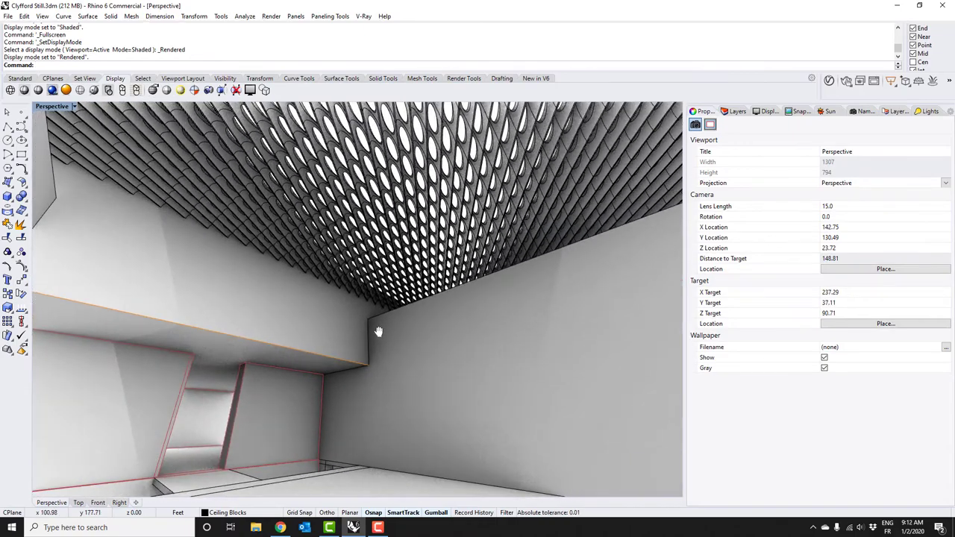
# Make the rendered perspective fullscreen and look around the perforated ceiling and walls
pyautogui.press('F11')
pyautogui.moveTo(560, 241); pyautogui.dragTo(428, 216, button='right')
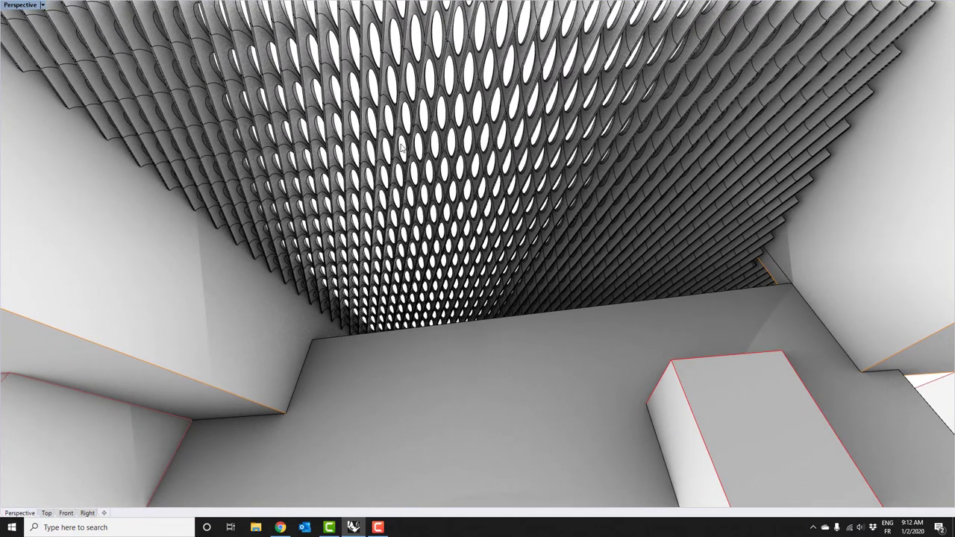